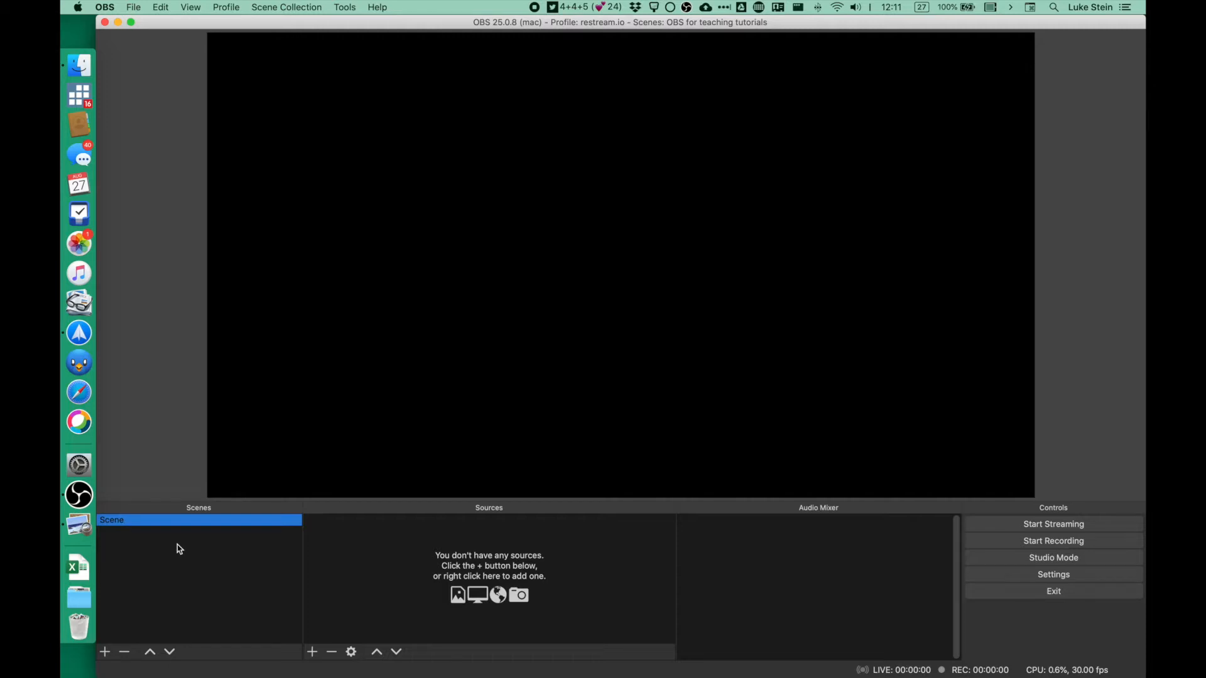
Step: Rename the existing scene as "Raw camera"
left_click(150, 526)
right_click(152, 531)
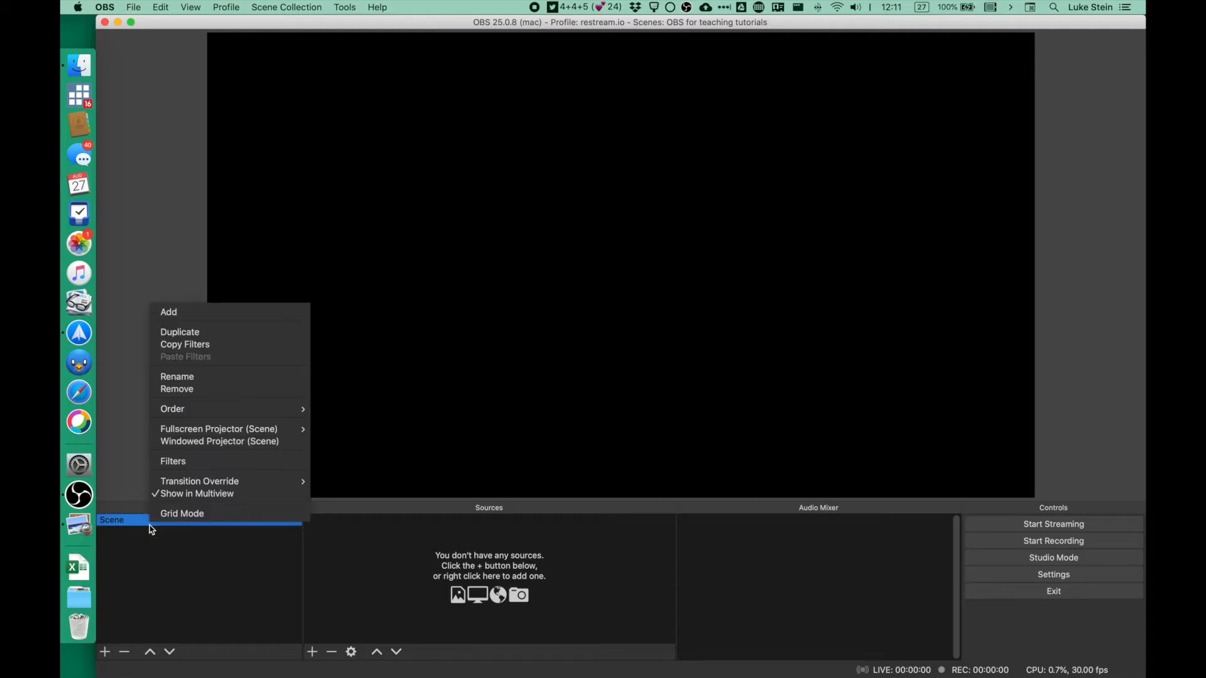
left_click(242, 376)
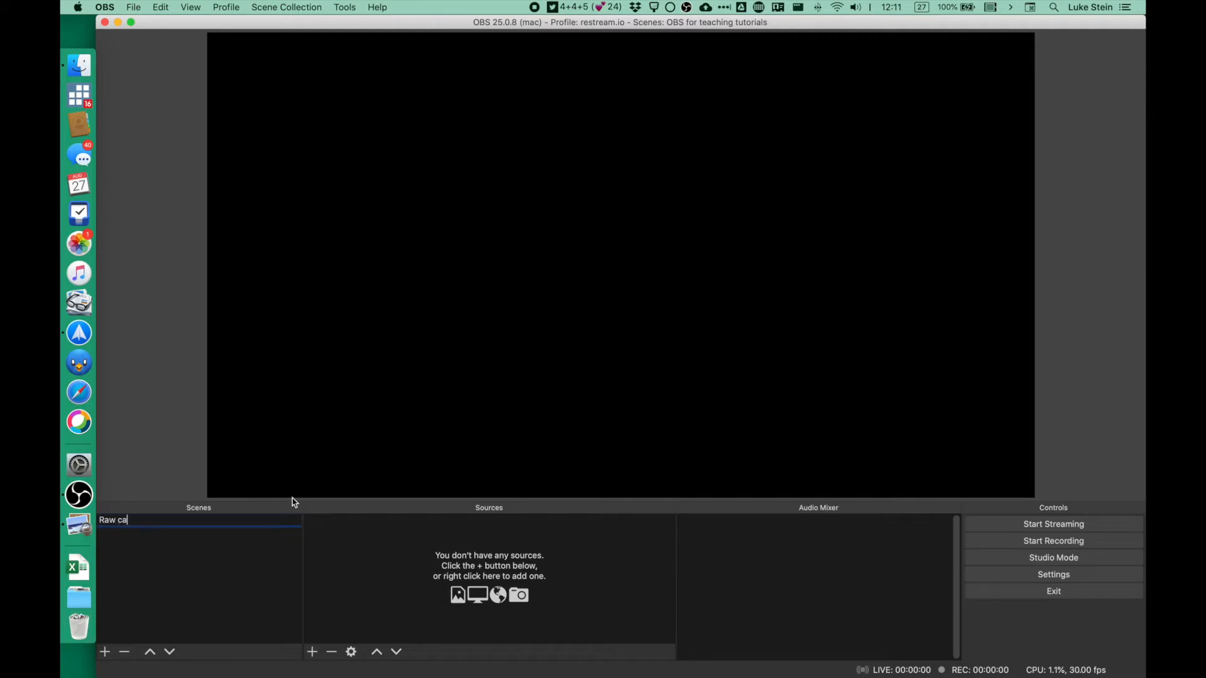
type("Raw camera")
key("Return")
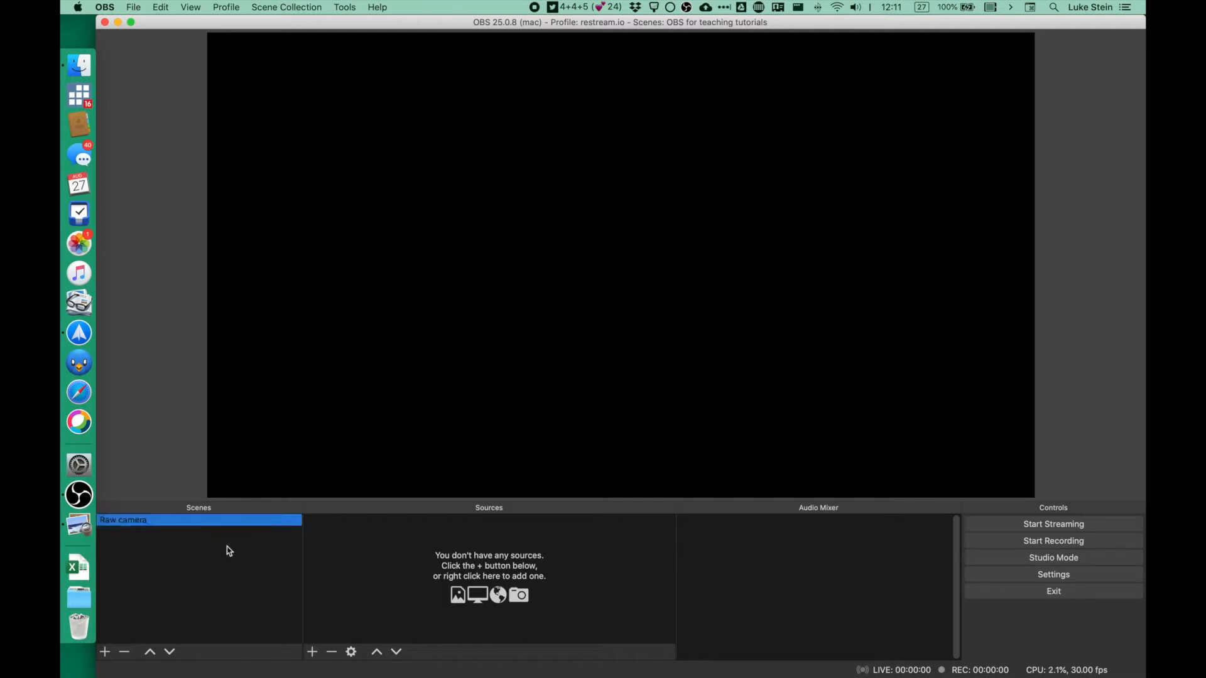
Step: Add a new Video Capture Device source named "Webcam" to the Raw camera scene
left_click(312, 653)
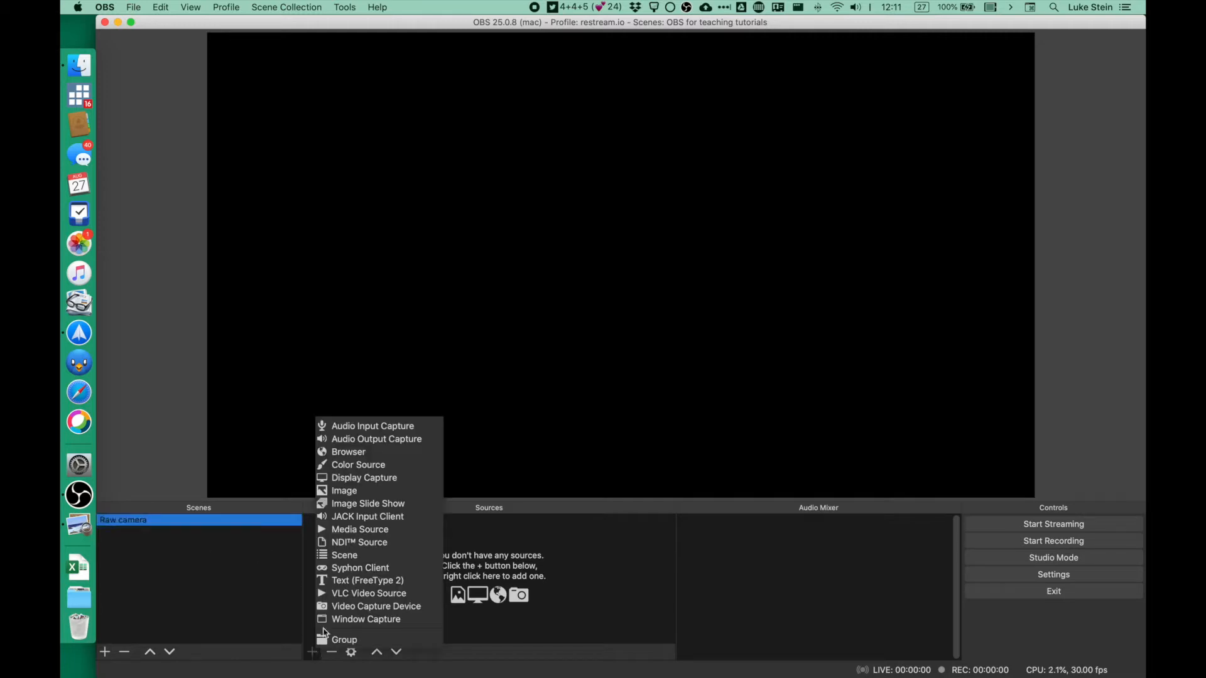
left_click(405, 609)
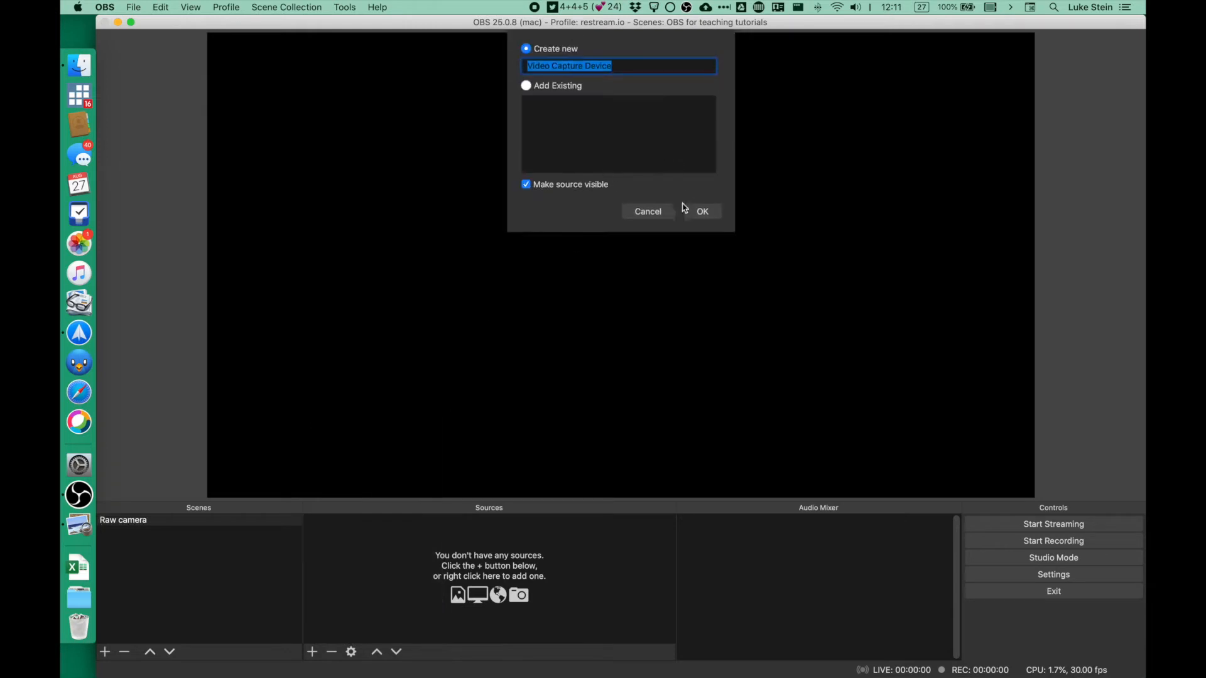
type("Webcam")
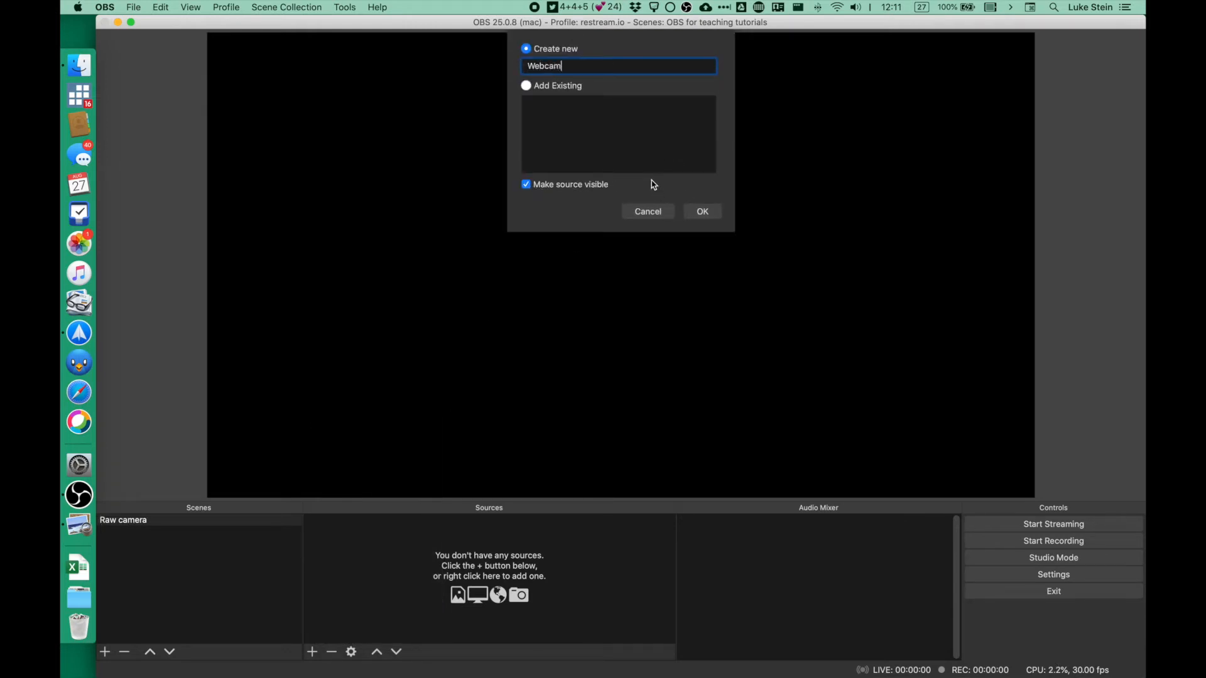
left_click(694, 214)
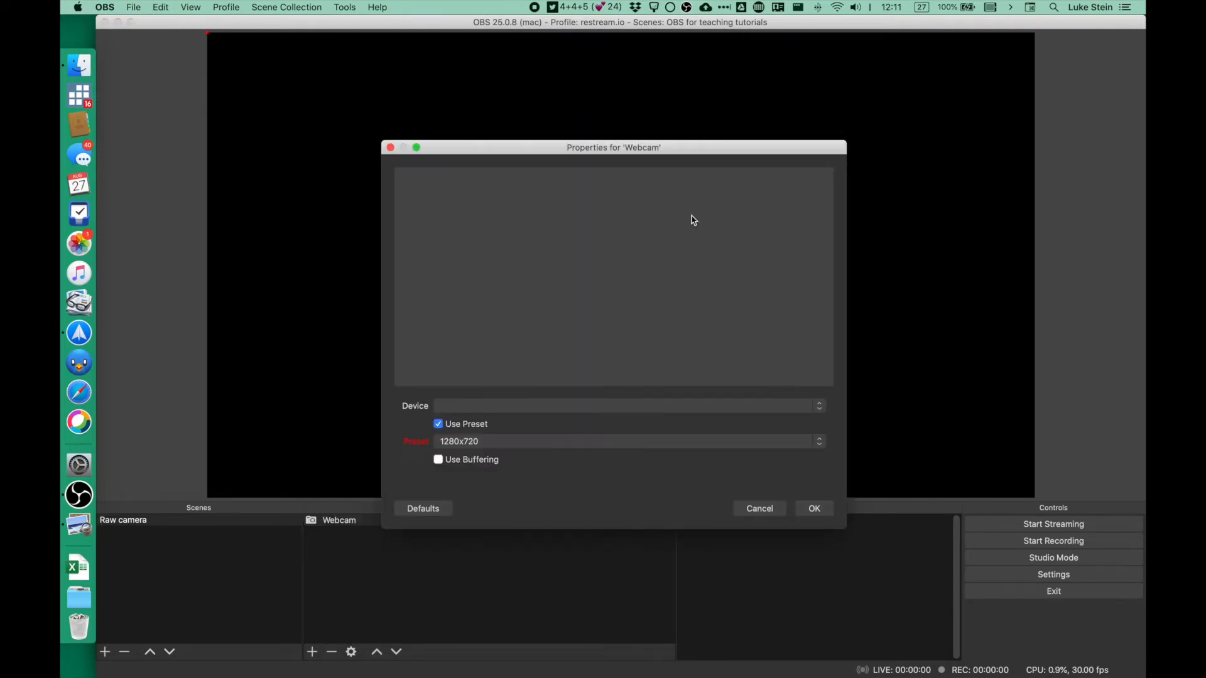
Step: Configure the Webcam source to use the Razer Kiyo device with the High preset, and lock the source
left_click(647, 405)
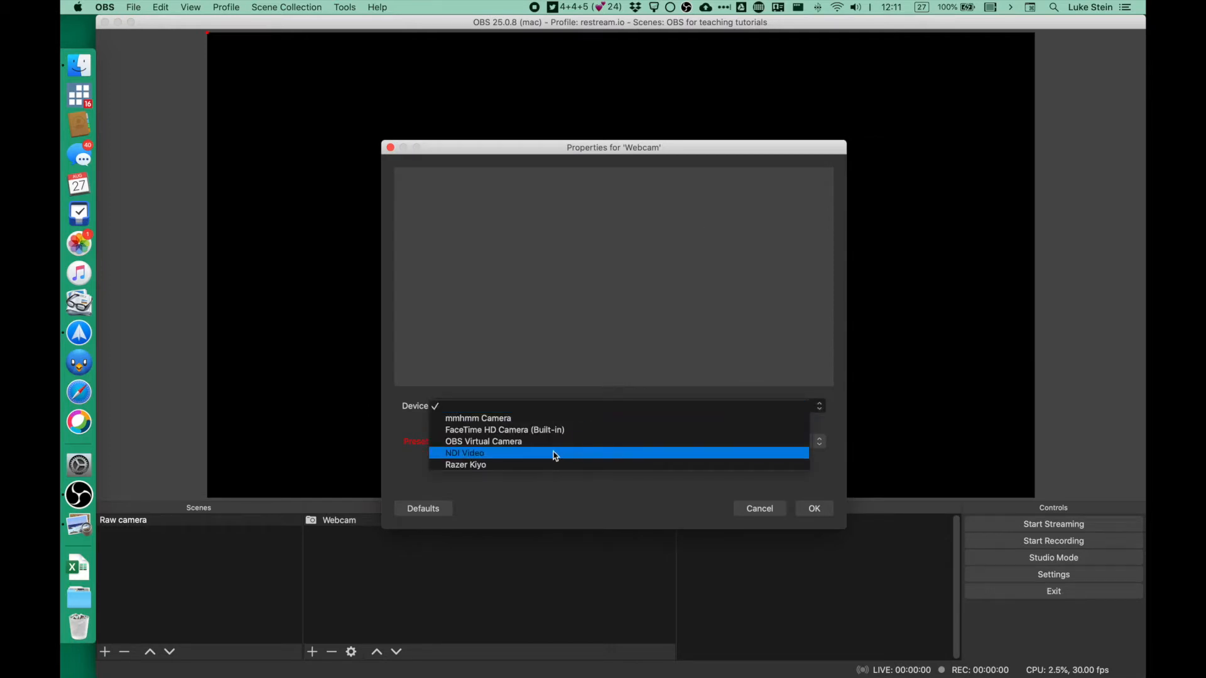
left_click(529, 466)
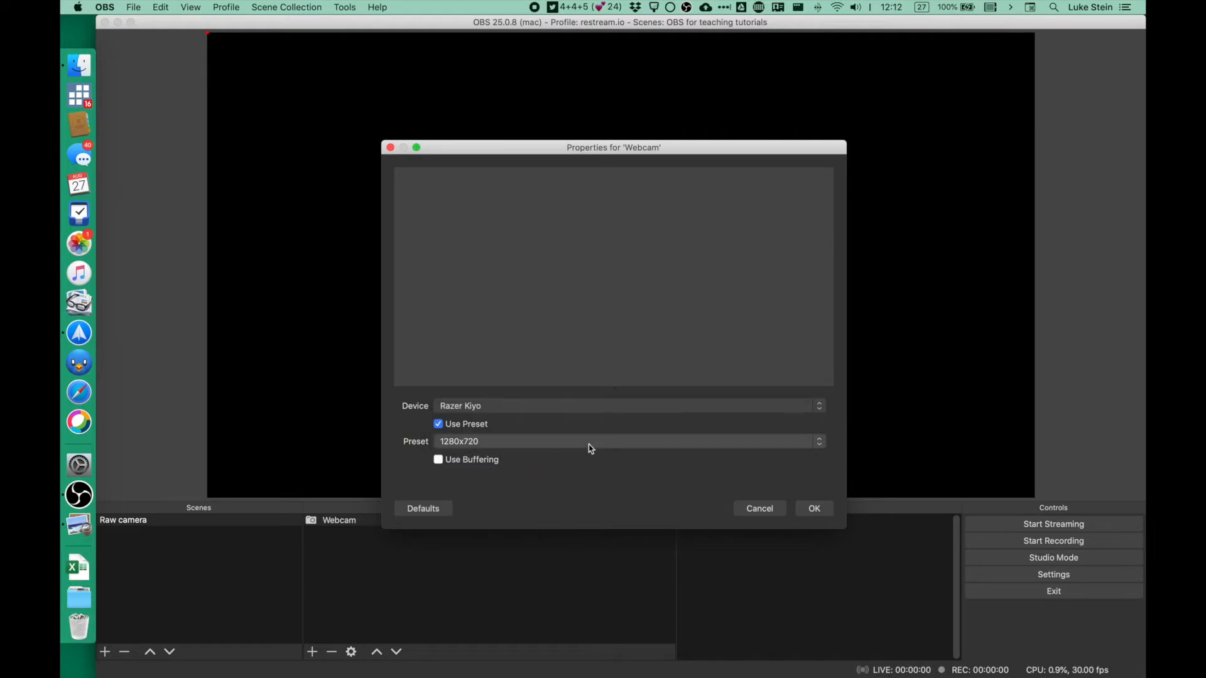
left_click(590, 448)
left_click(554, 500)
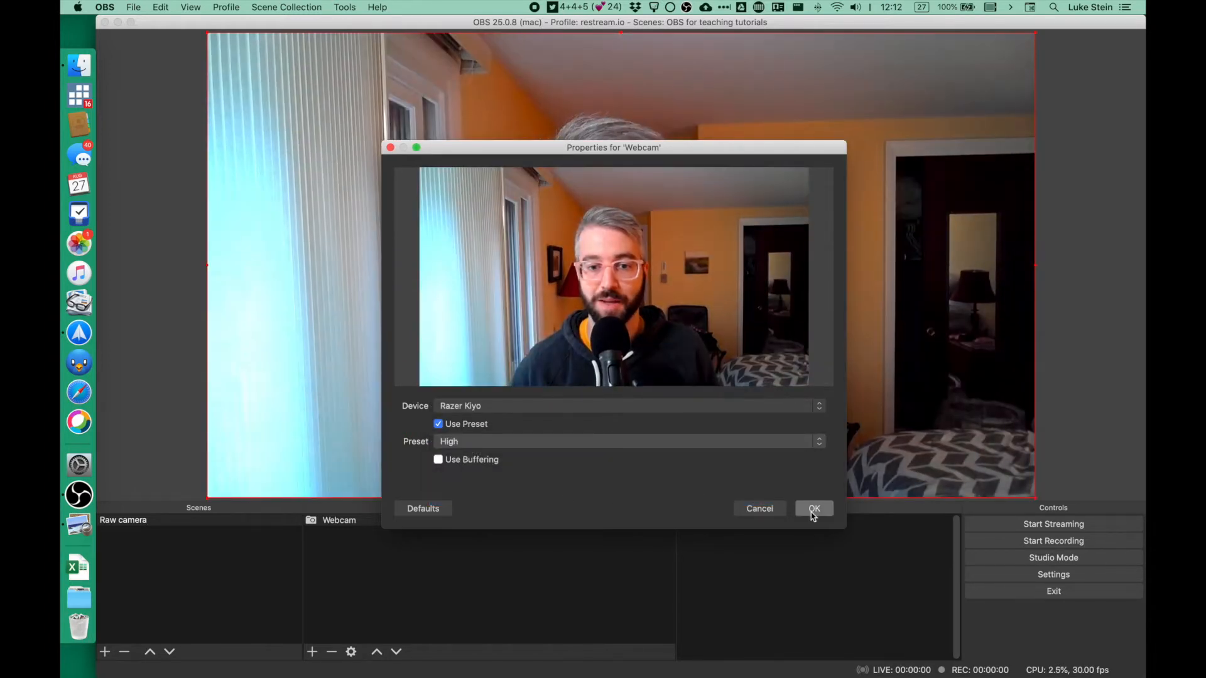
left_click(812, 509)
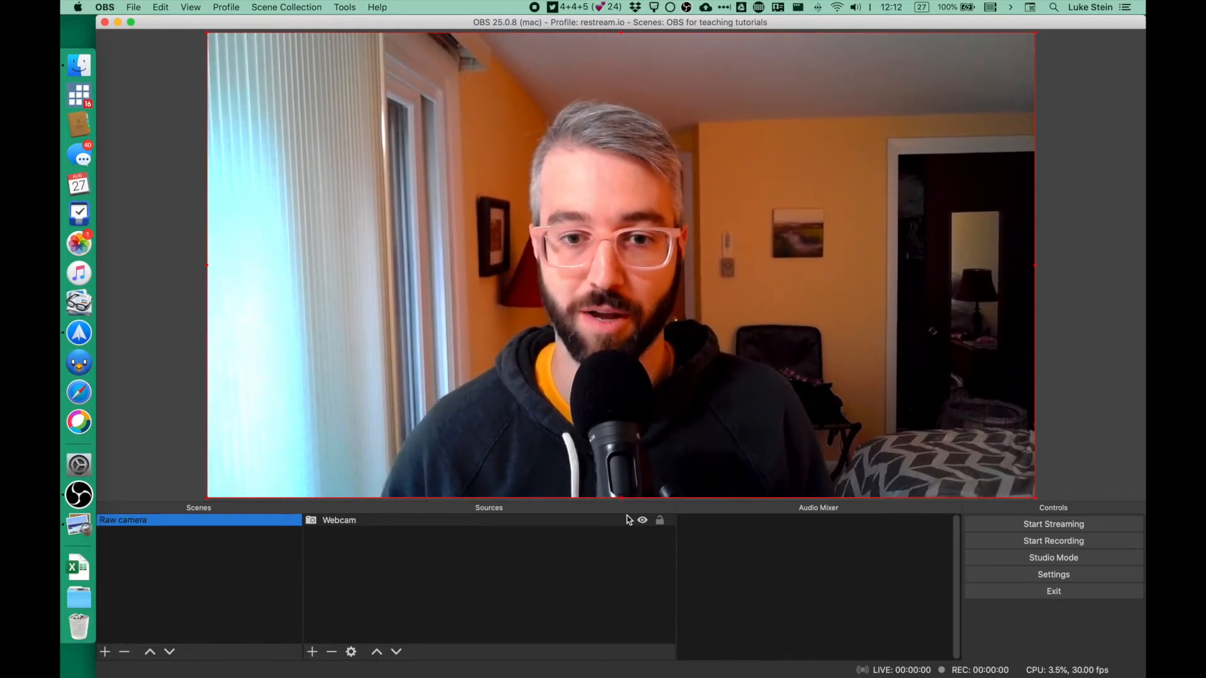
left_click(659, 522)
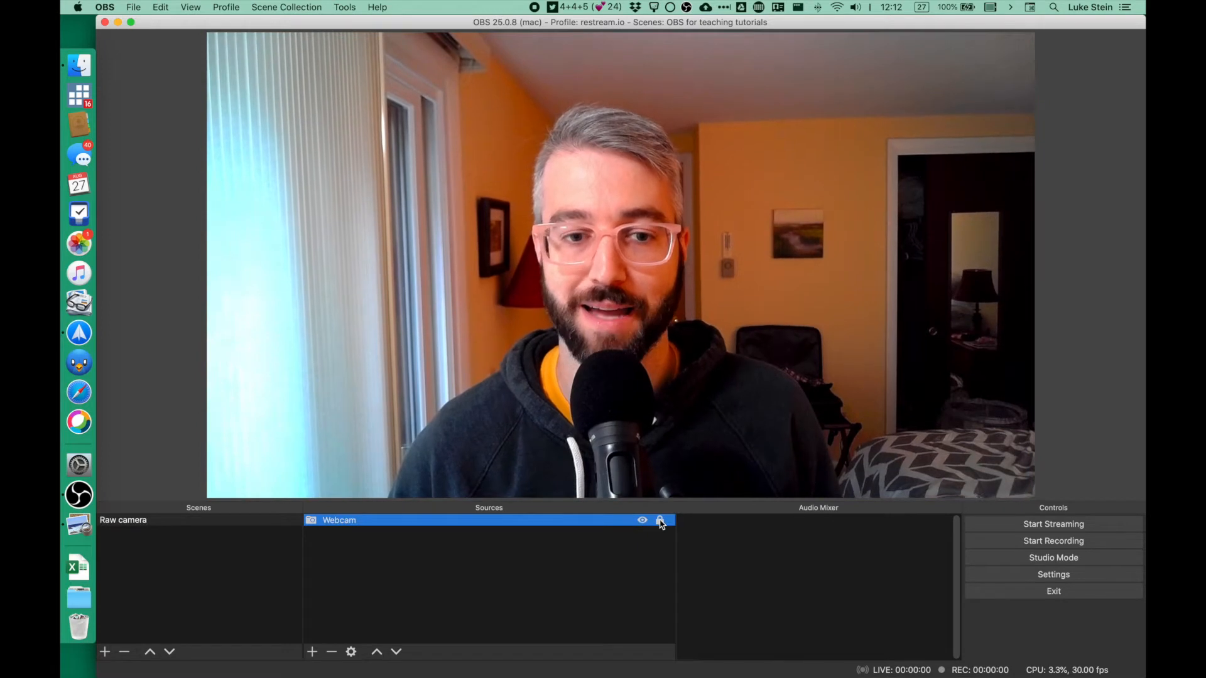
Step: Try the FaceTime HD Camera (Built-in) as the Webcam source's device and switch it back to Razer Kiyo
double_click(563, 525)
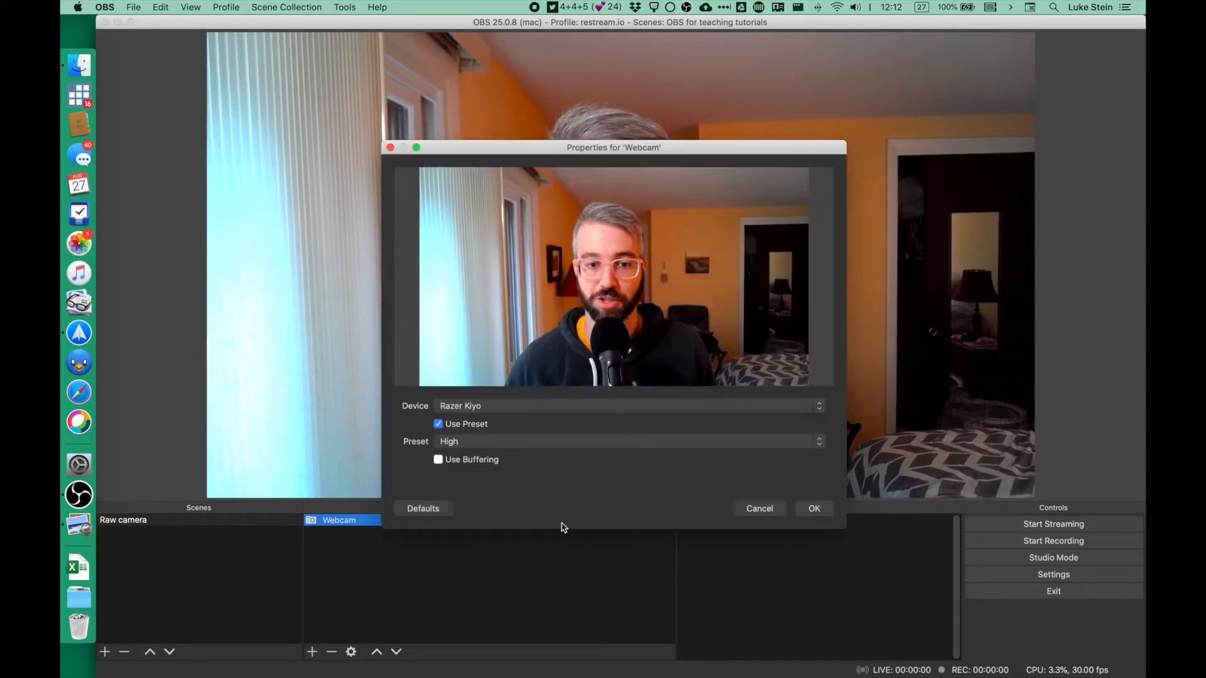
left_click(538, 407)
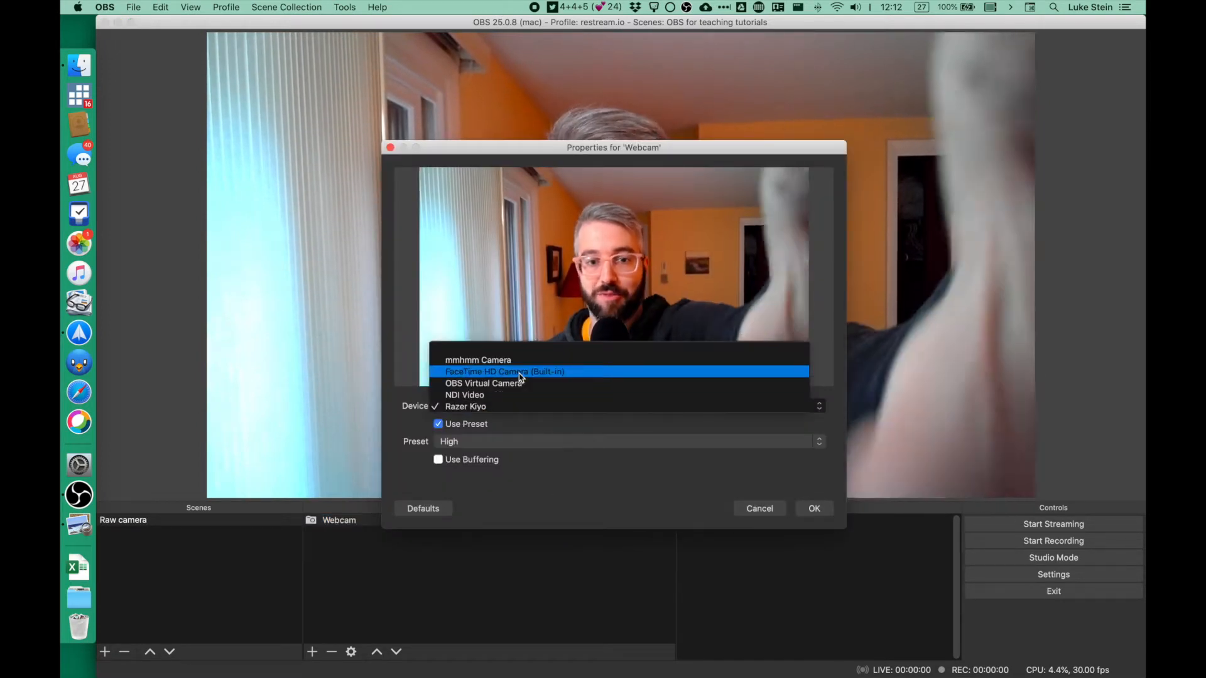
left_click(519, 374)
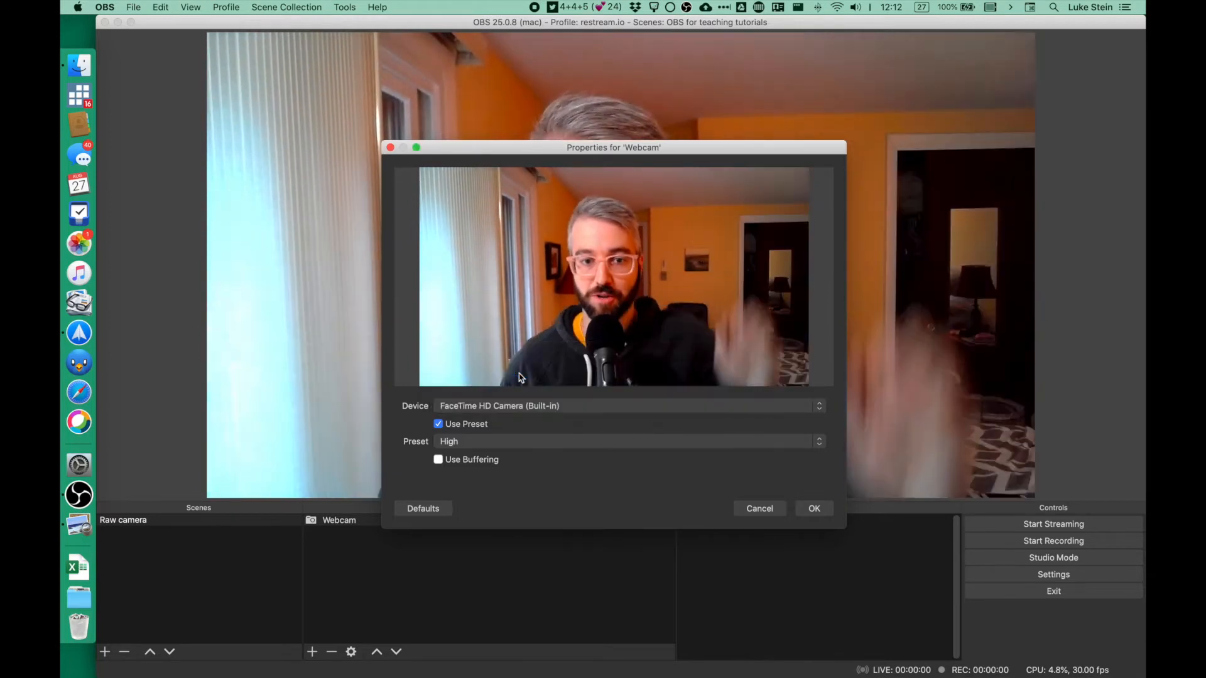
left_click(544, 408)
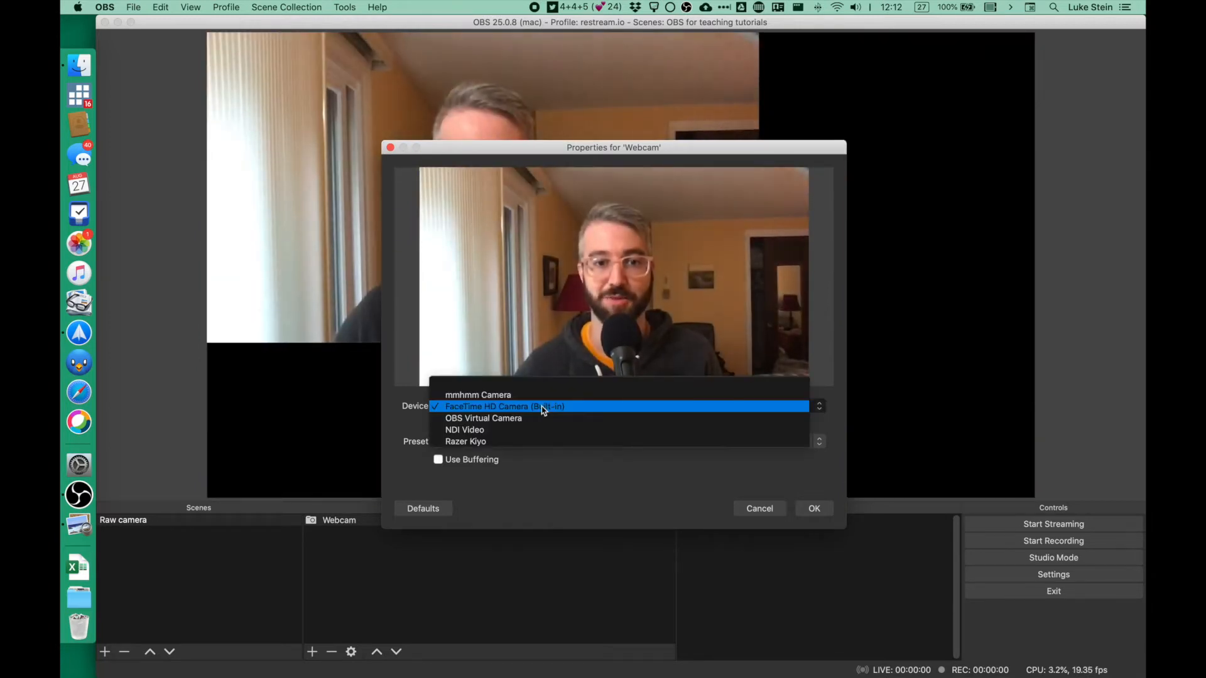
left_click(530, 442)
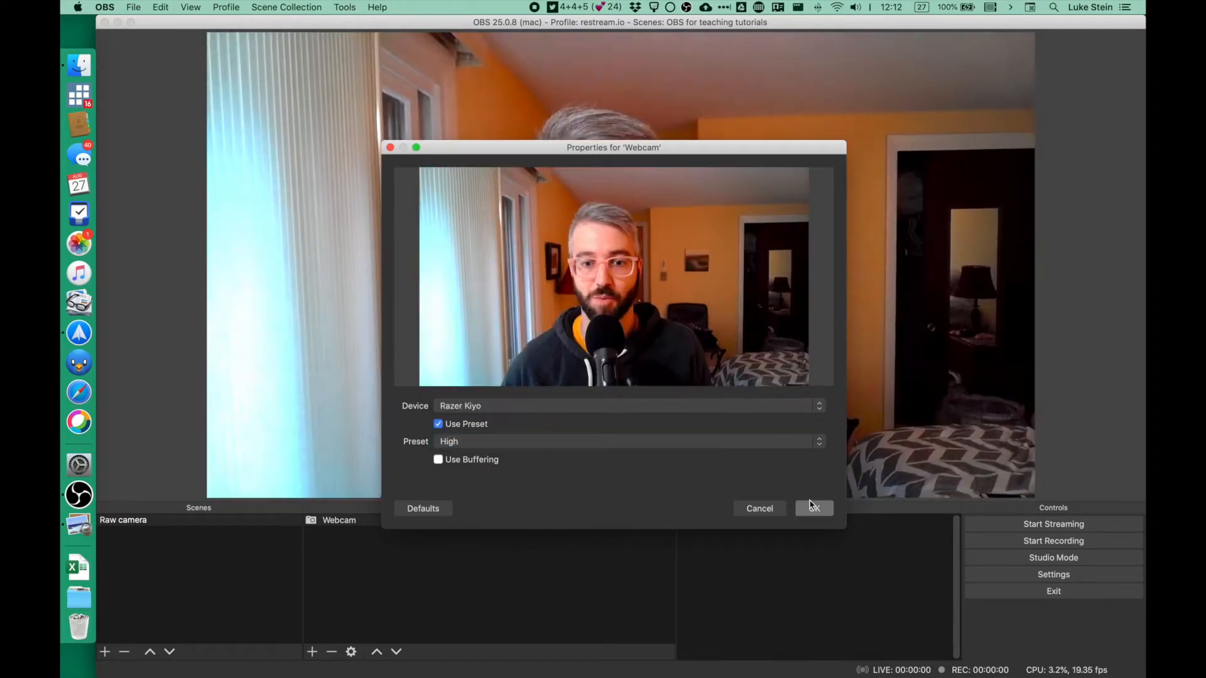
left_click(813, 508)
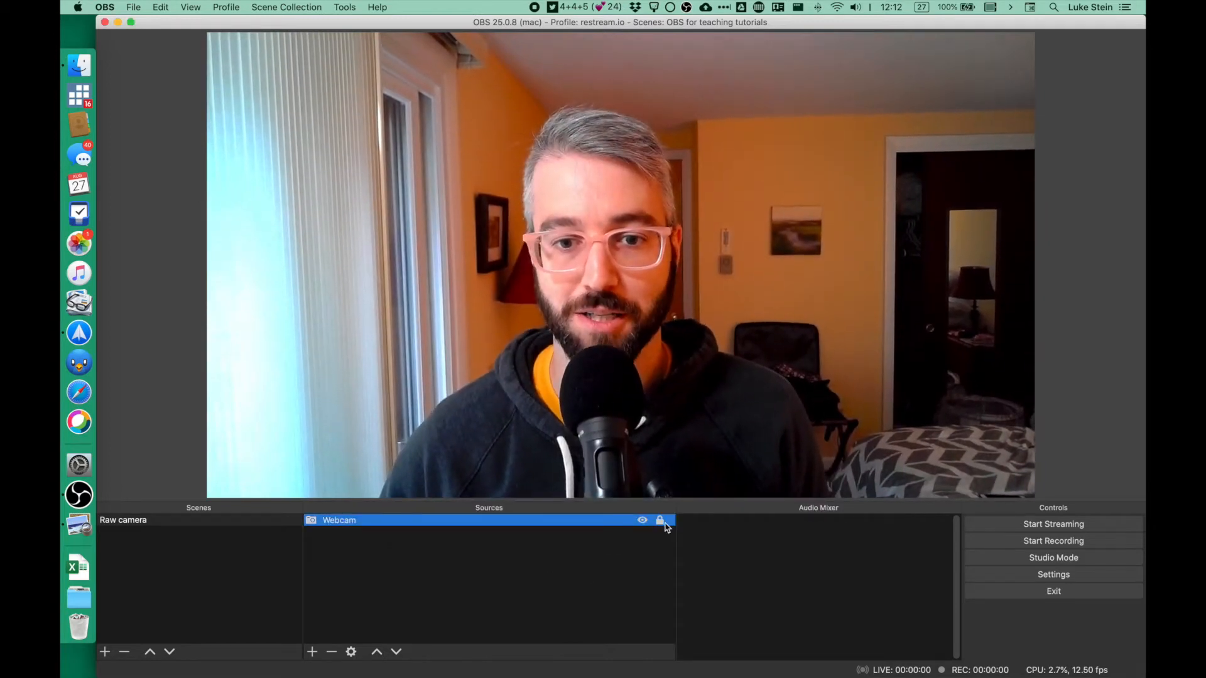
Step: Create a new scene named "Fullscreen camera"
left_click(220, 550)
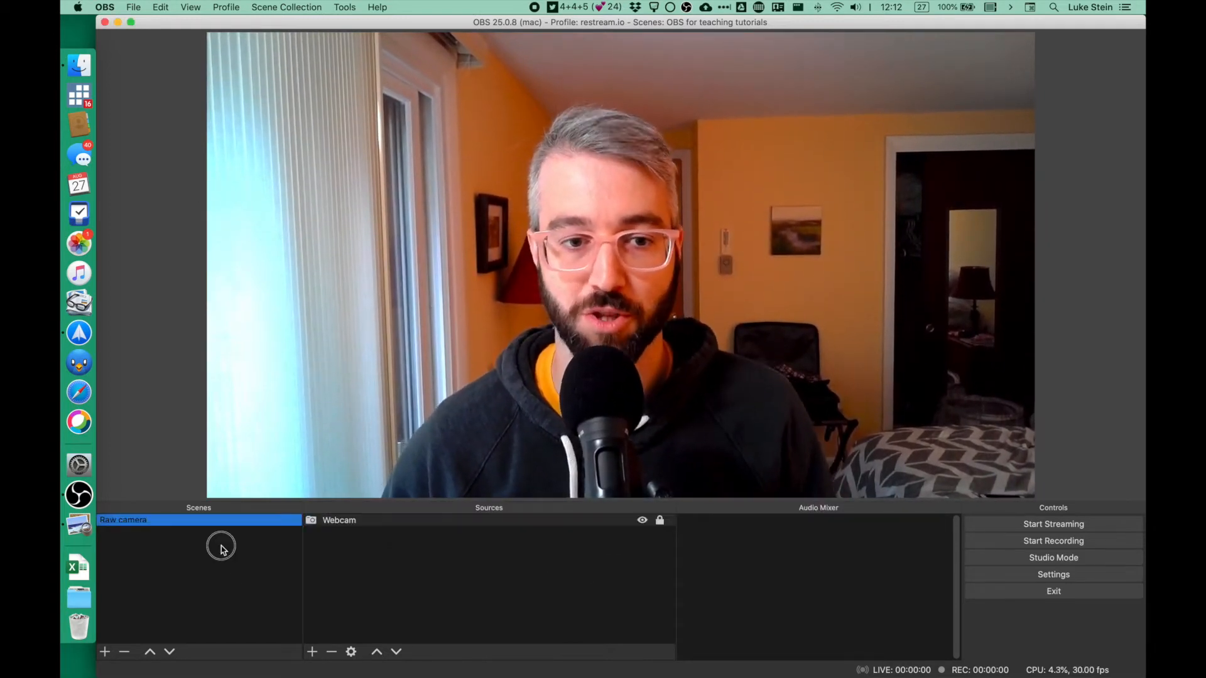
left_click(105, 653)
type("Fu")
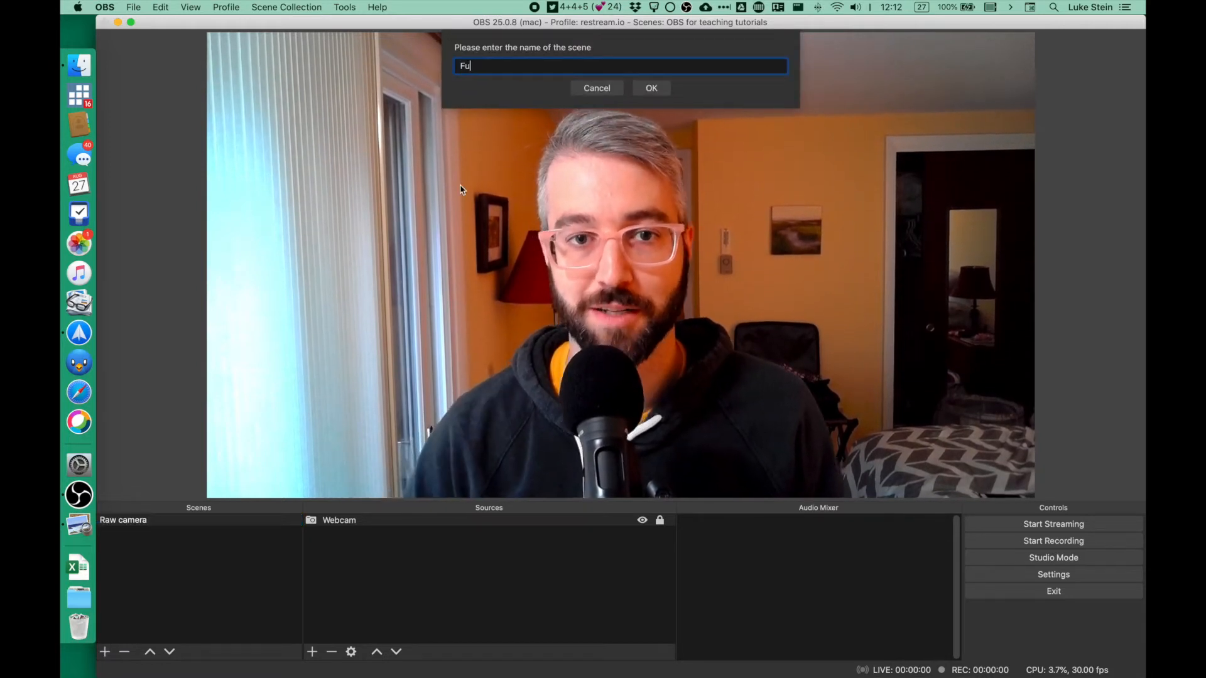
type("llscreen camera")
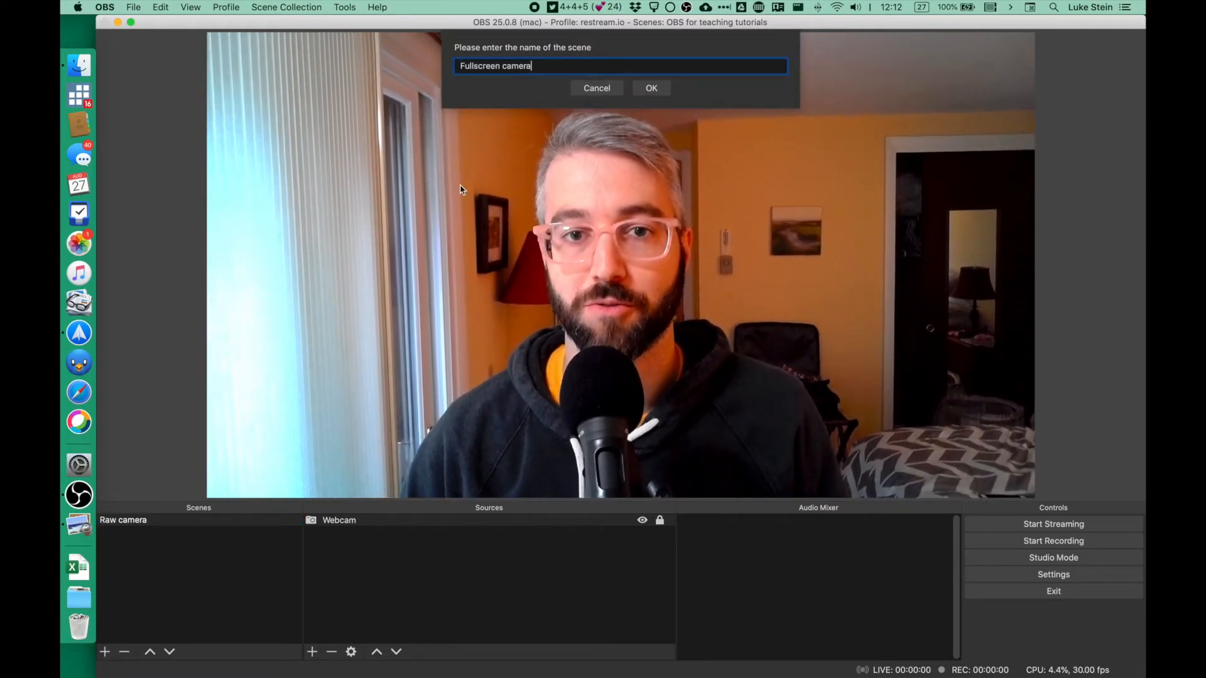
key("Return")
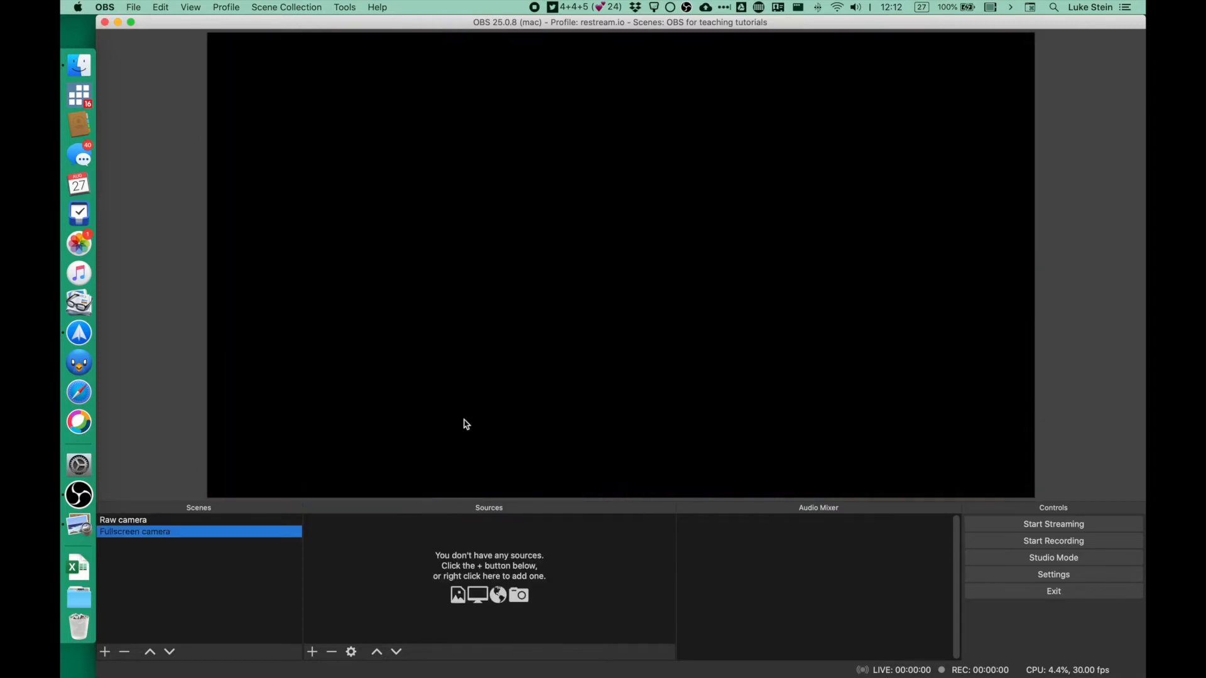
Step: Add the existing Raw camera scene as a source in the Fullscreen camera scene and lock it
left_click(313, 652)
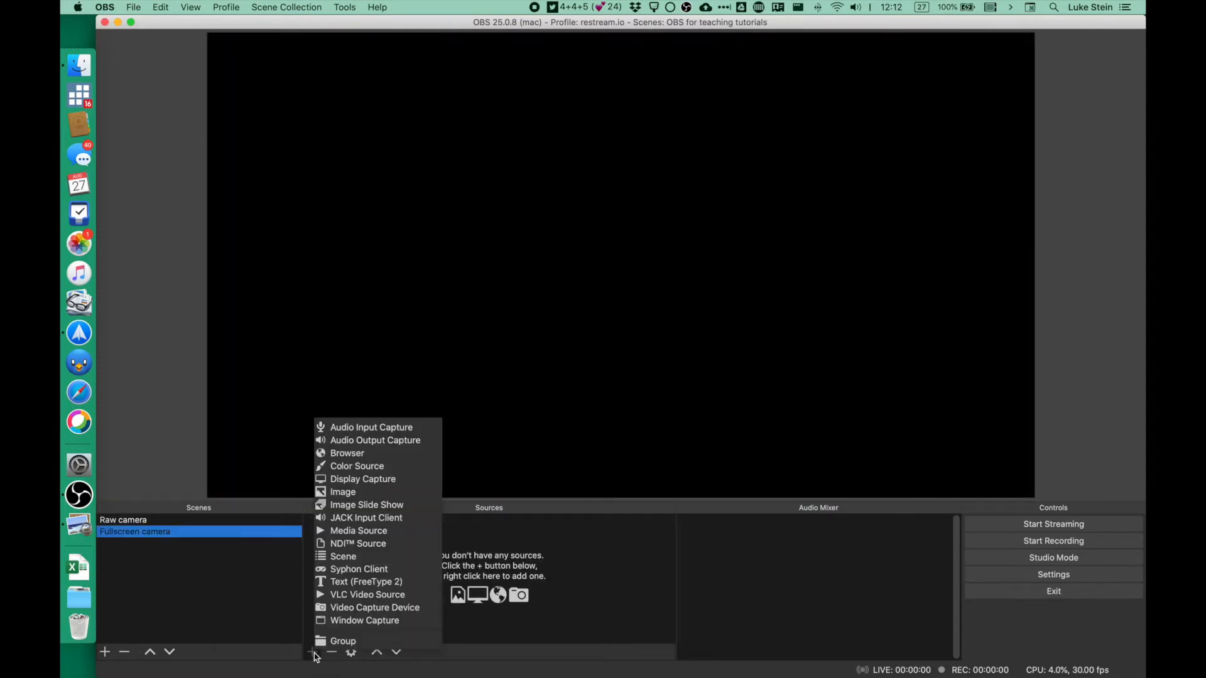
left_click(396, 558)
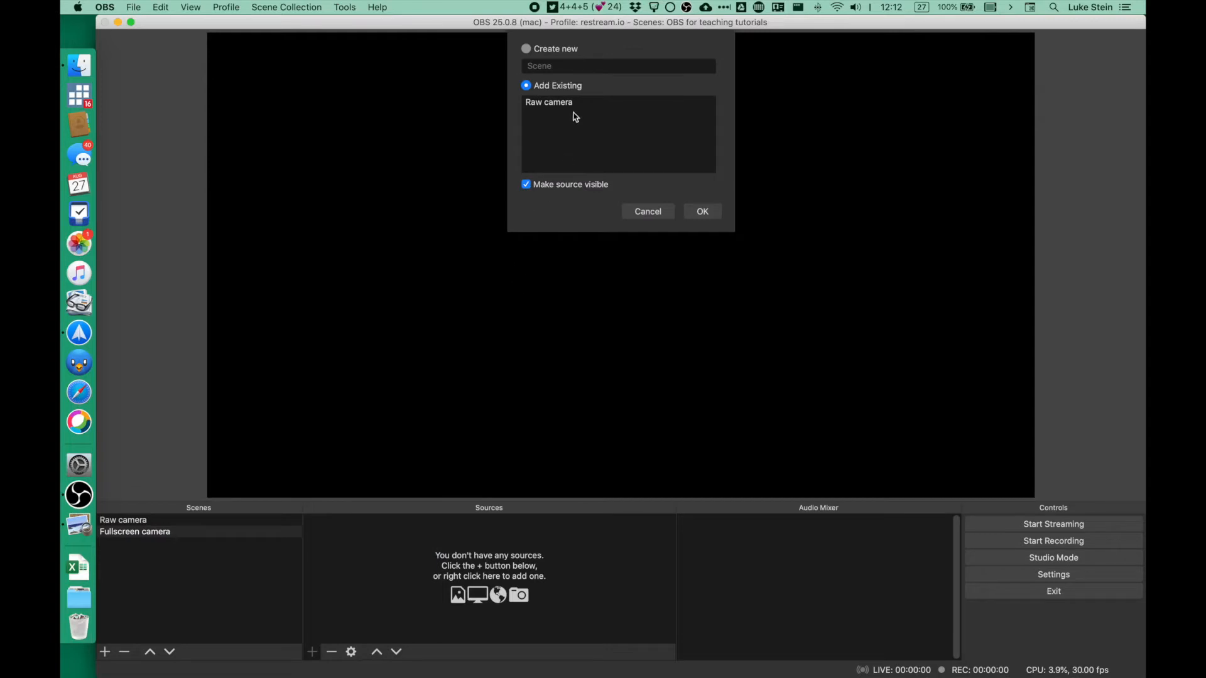
left_click(697, 212)
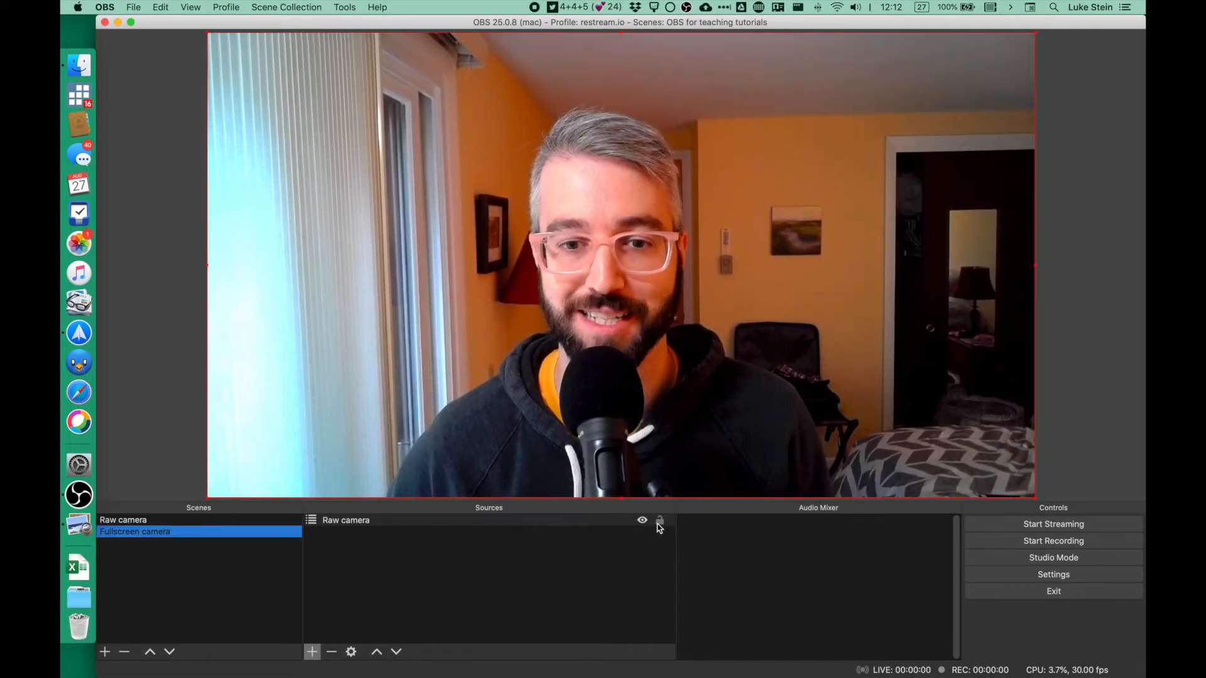
left_click(634, 521)
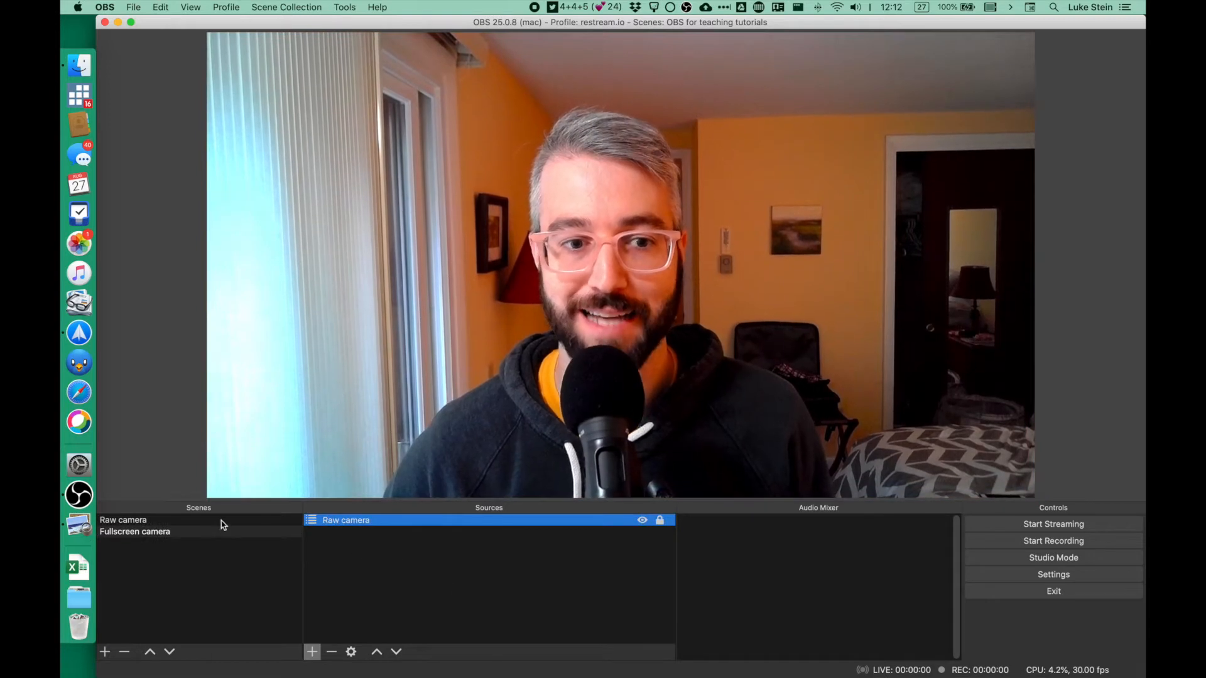
Step: Move the Raw camera scene below Fullscreen camera and switch between the two scenes to compare them
left_click_drag(207, 519, 200, 540)
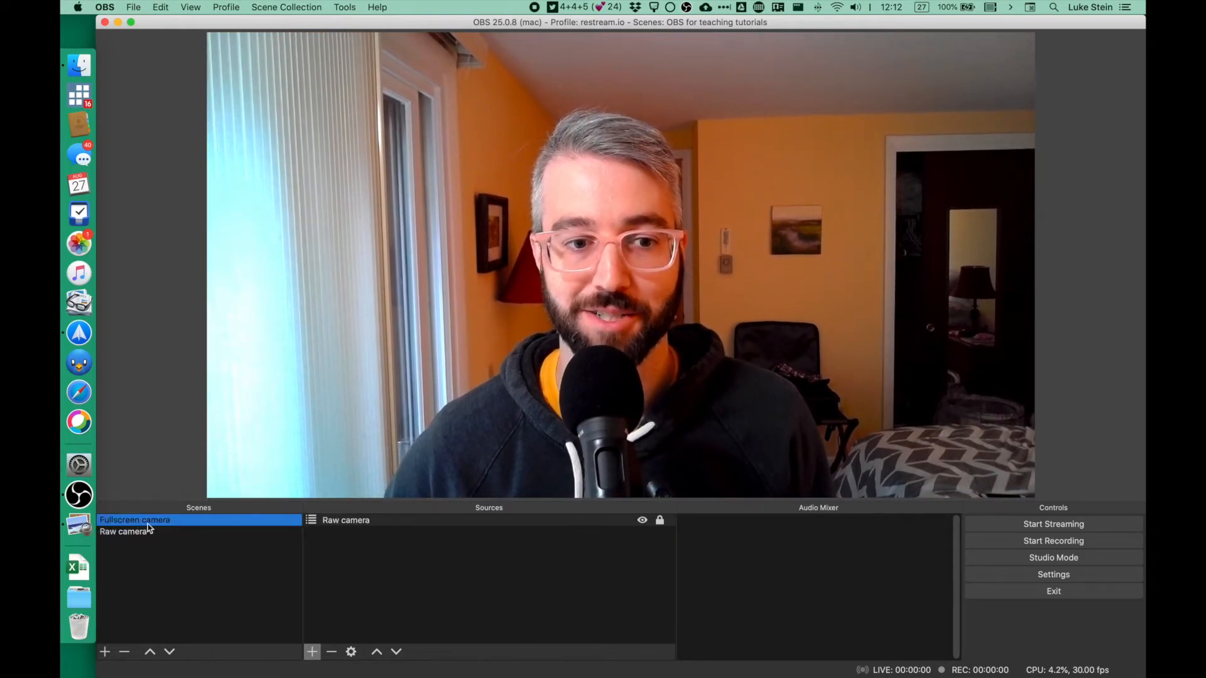
left_click(163, 532)
left_click(211, 521)
left_click(198, 533)
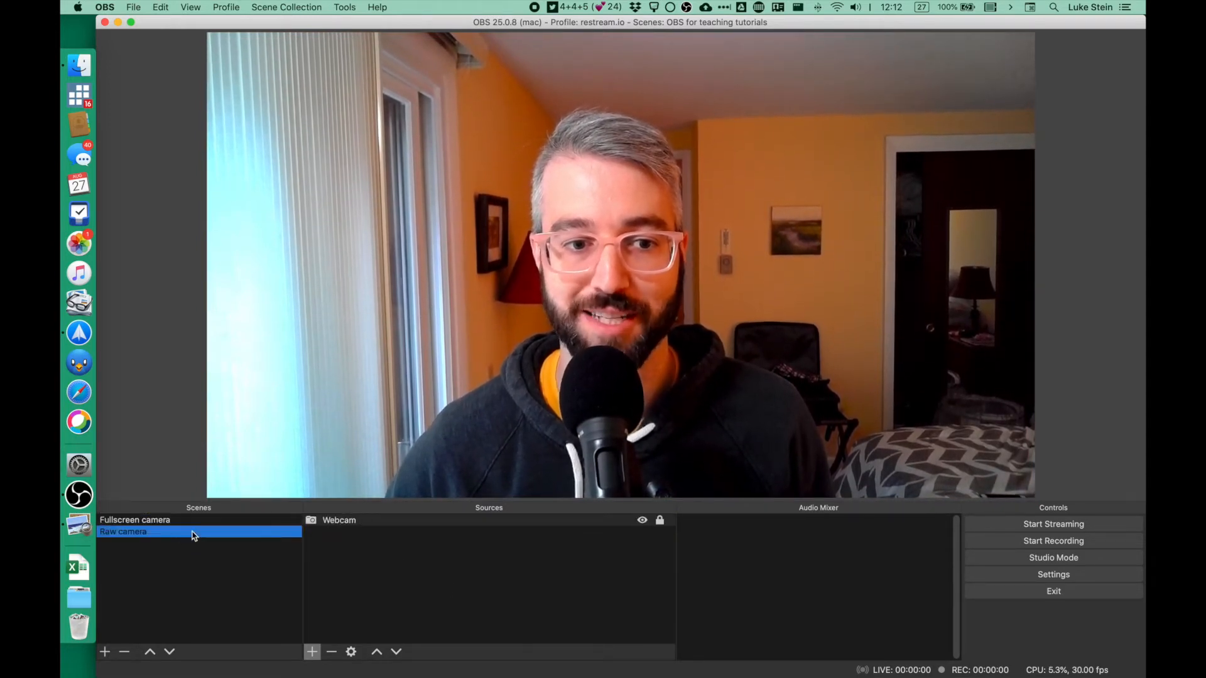
left_click(194, 521)
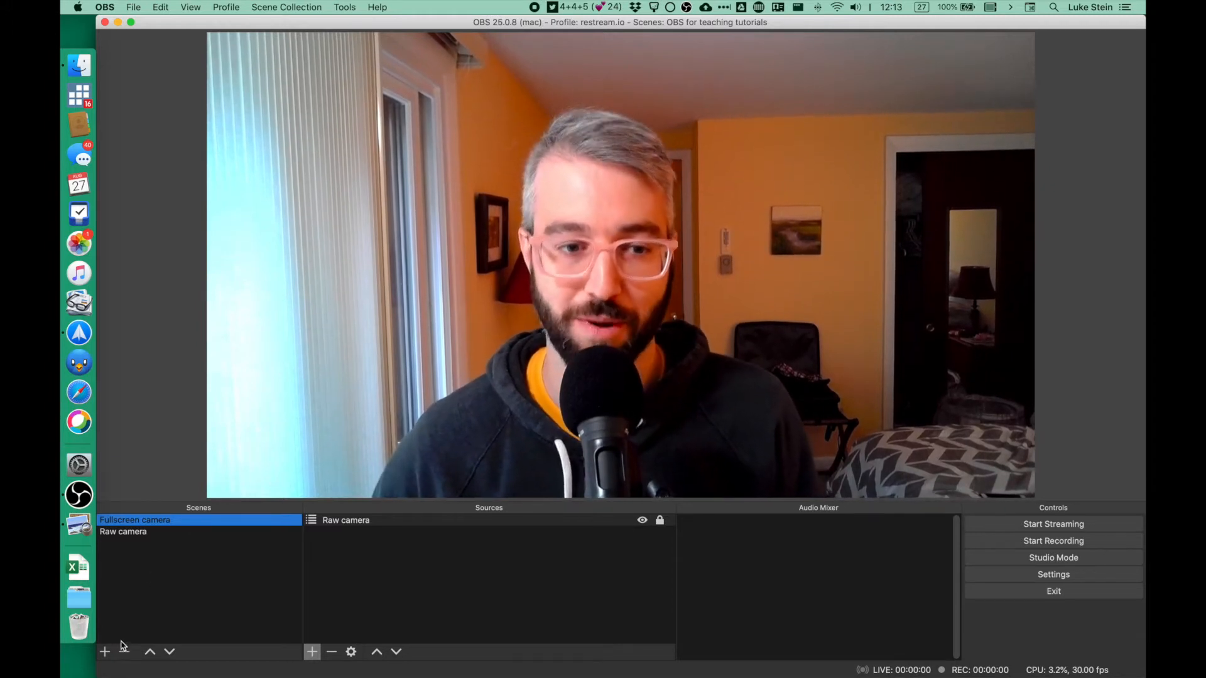
Step: Create a new scene named "Logo overlay"
left_click(105, 652)
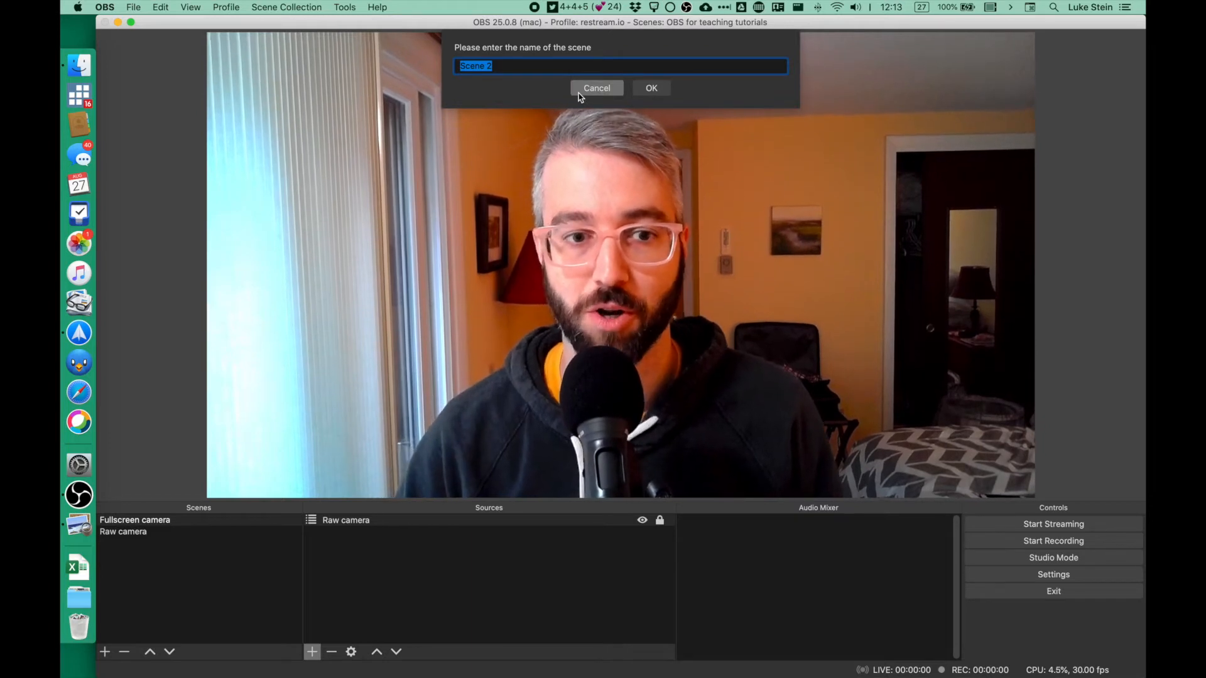
type("Logo overlay")
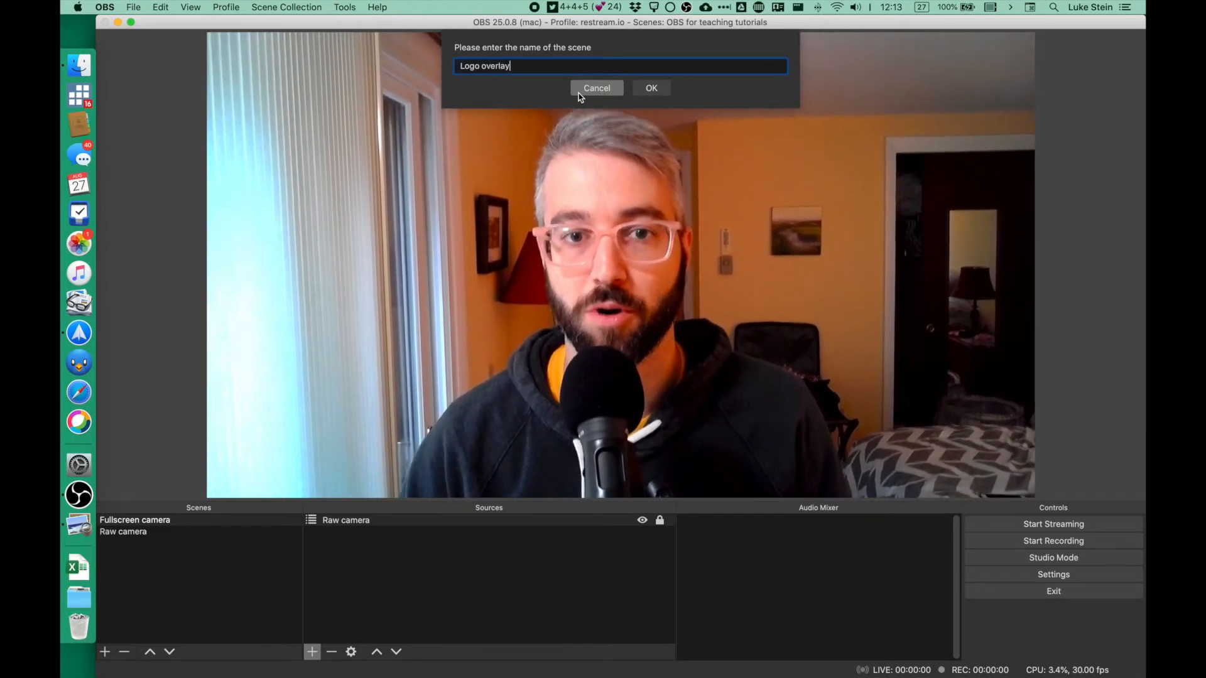
left_click(650, 88)
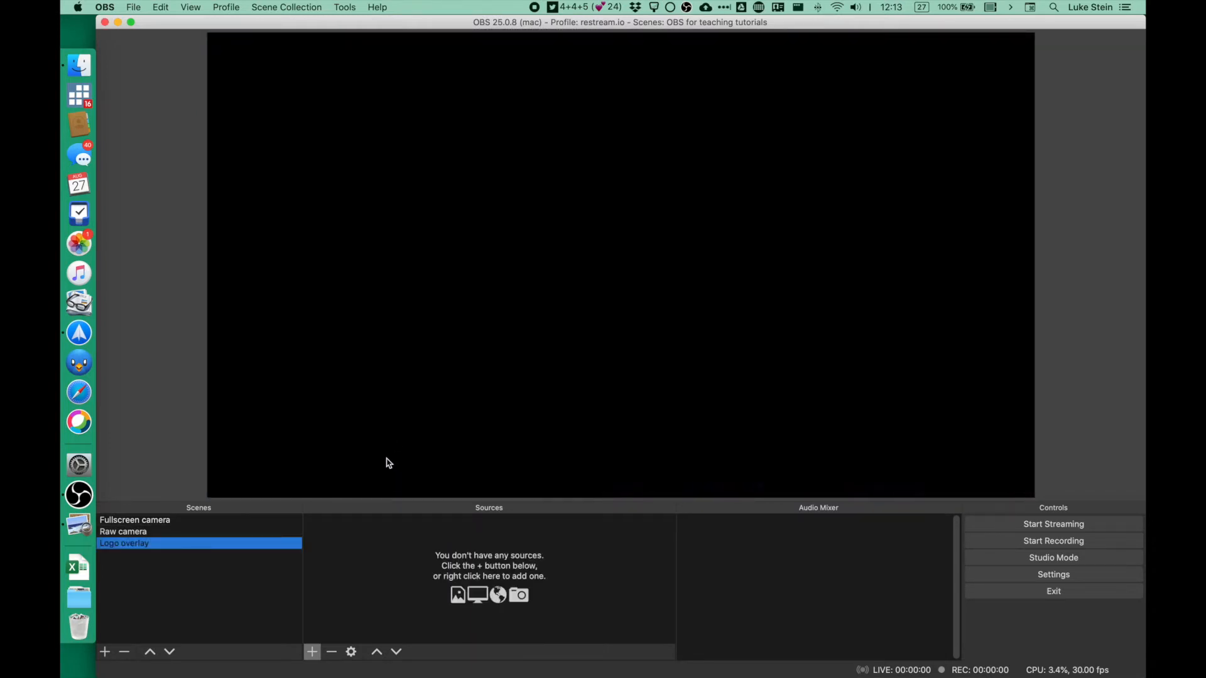
Step: Add a new Image source named "Babson logo" to the Logo overlay scene
left_click(312, 654)
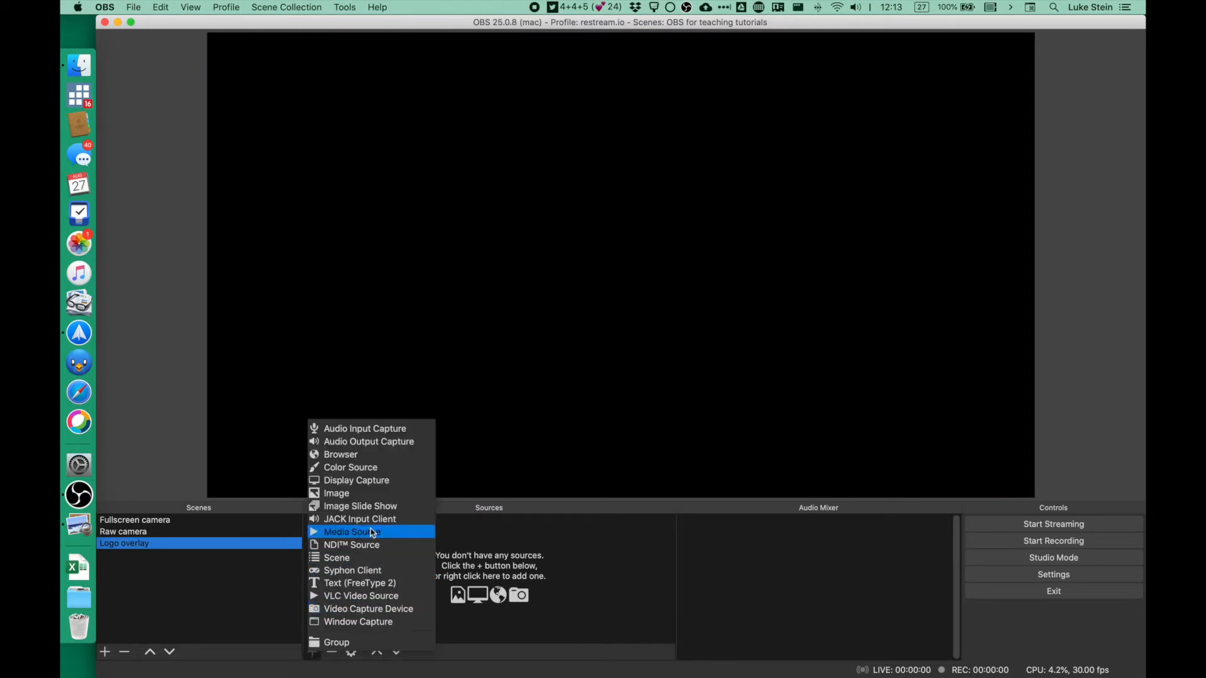
left_click(369, 493)
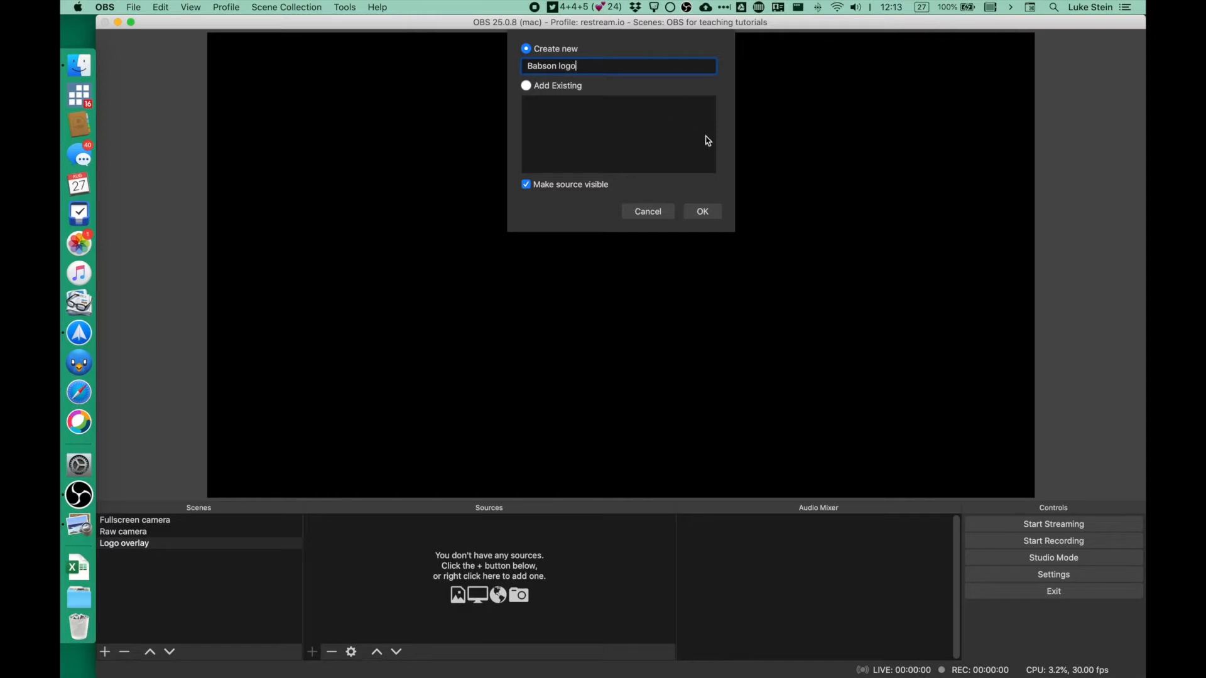
left_click(704, 211)
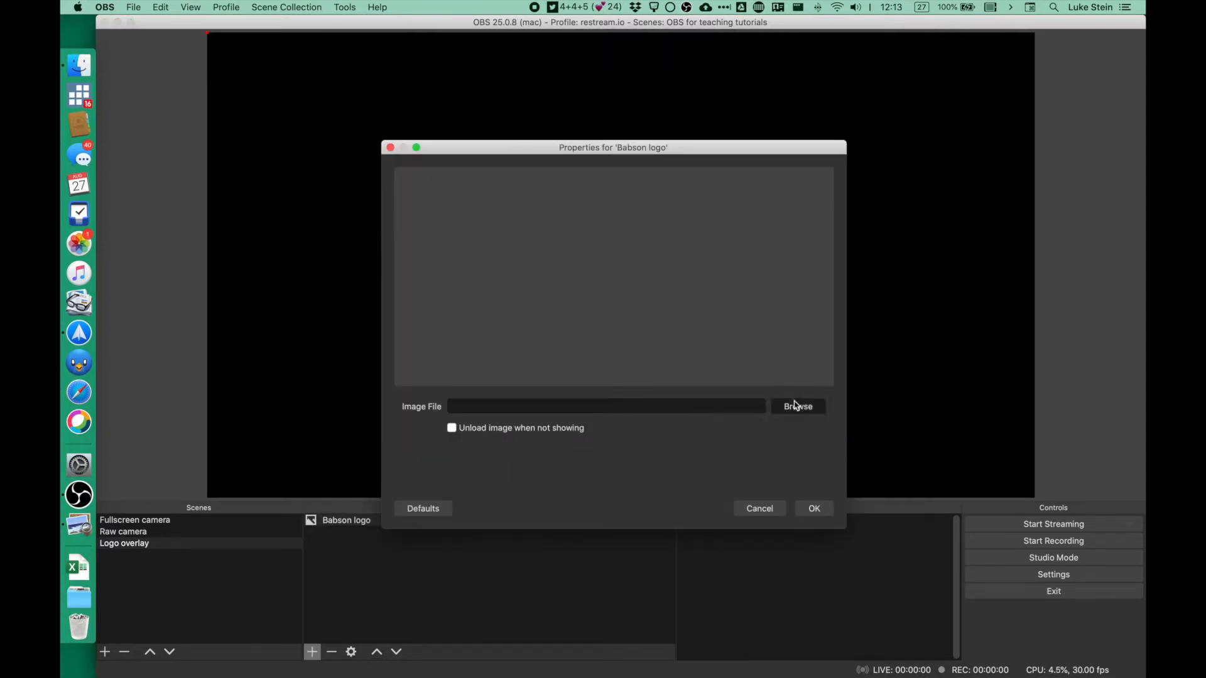
Step: Browse for the logo's image file, searching for "babson templates" and opening its 2020 versions, Templates and Video Templates folders
left_click(776, 408)
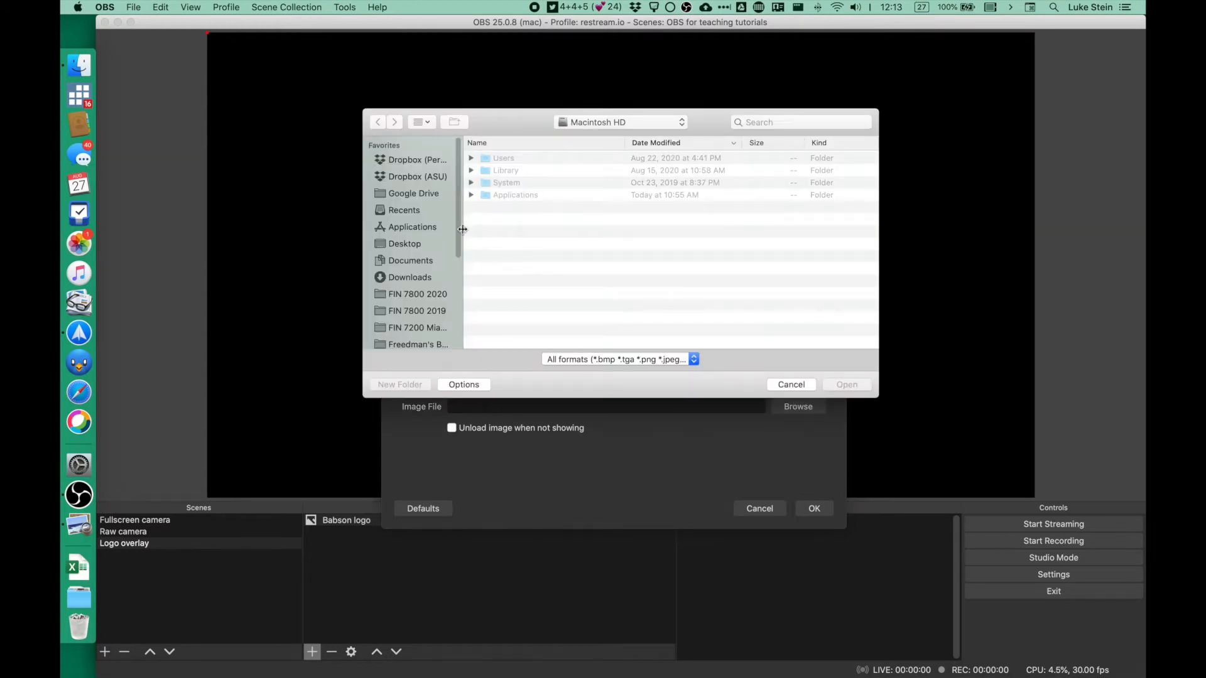
left_click(414, 278)
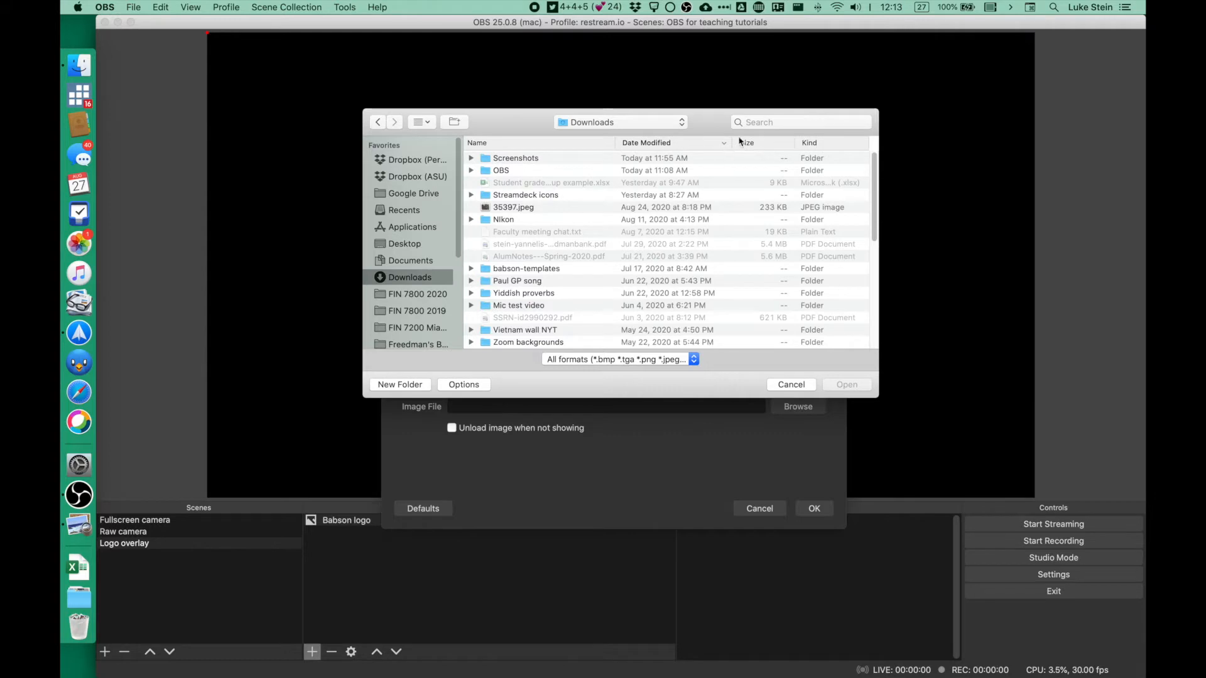
left_click(767, 122)
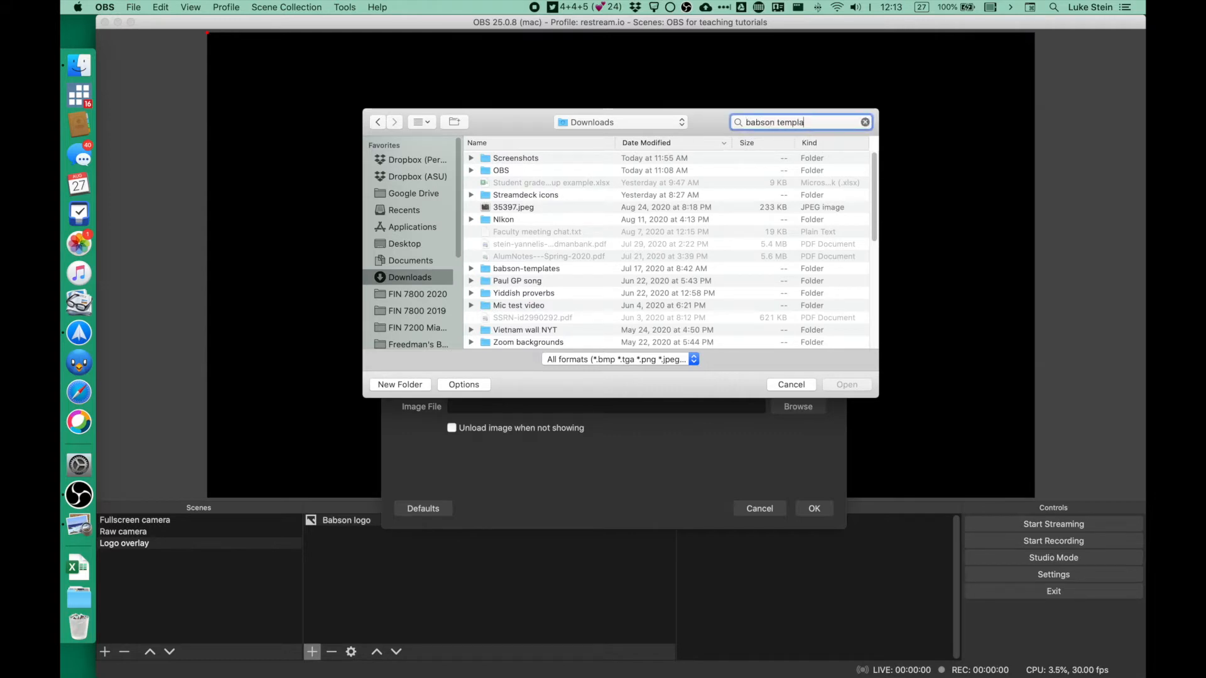
type("babson templates")
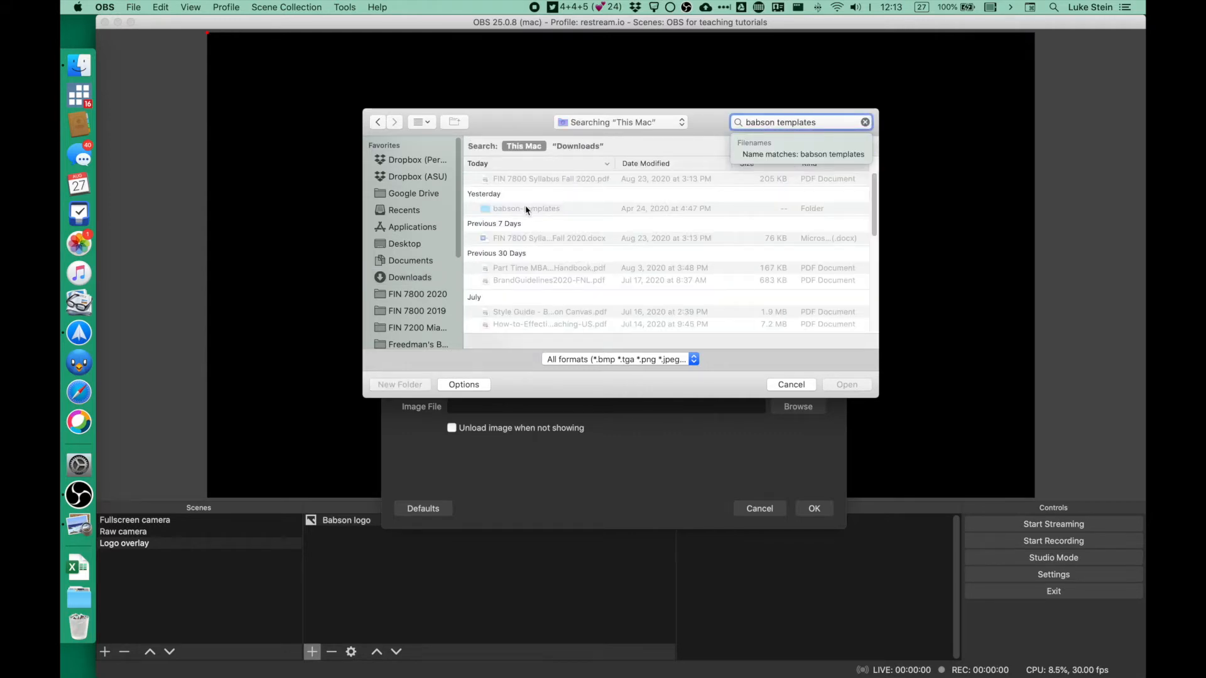
double_click(527, 209)
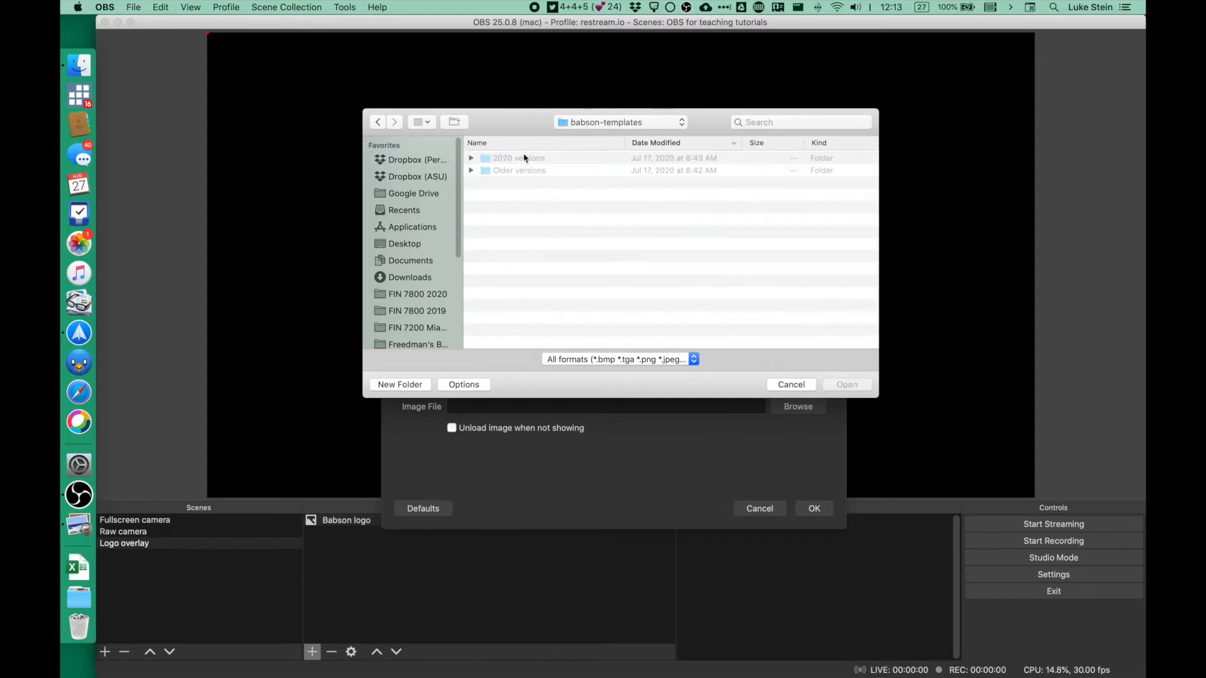
double_click(527, 159)
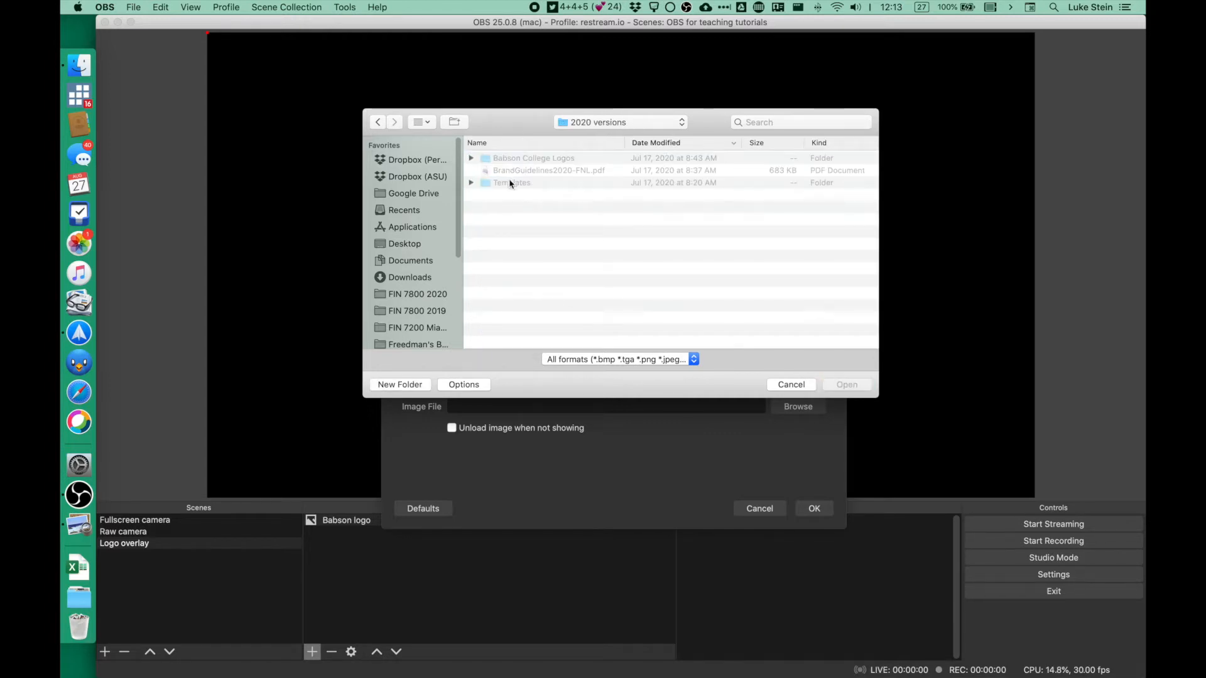
double_click(504, 182)
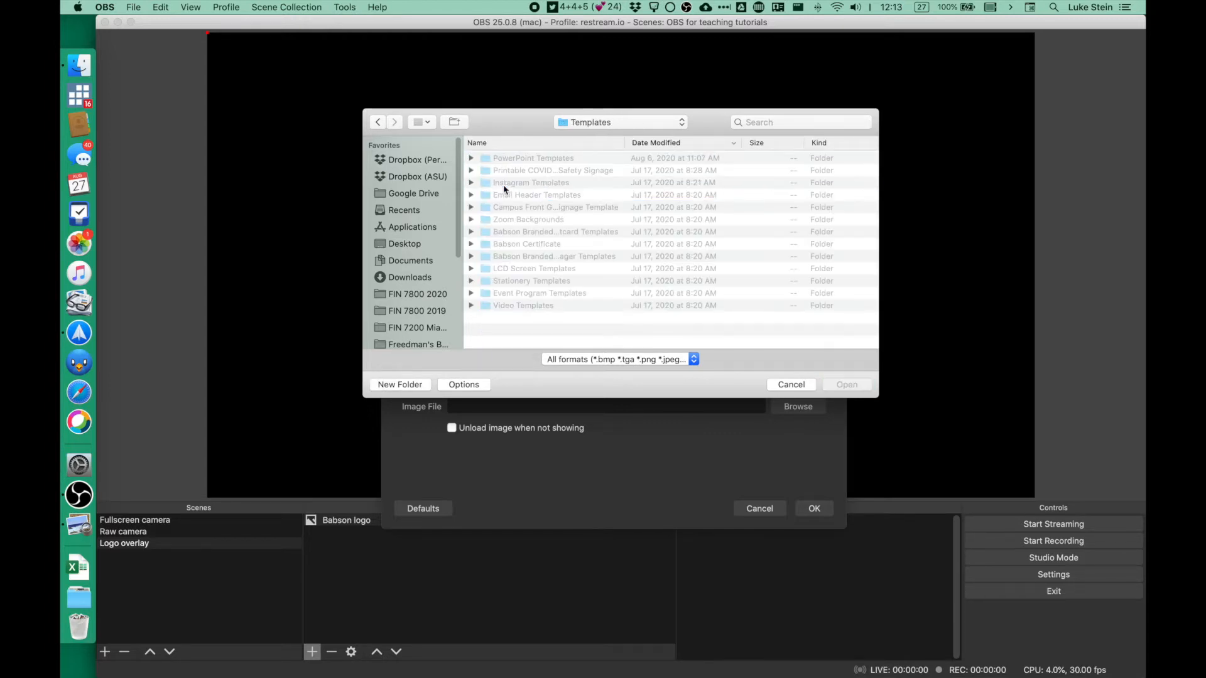
double_click(517, 306)
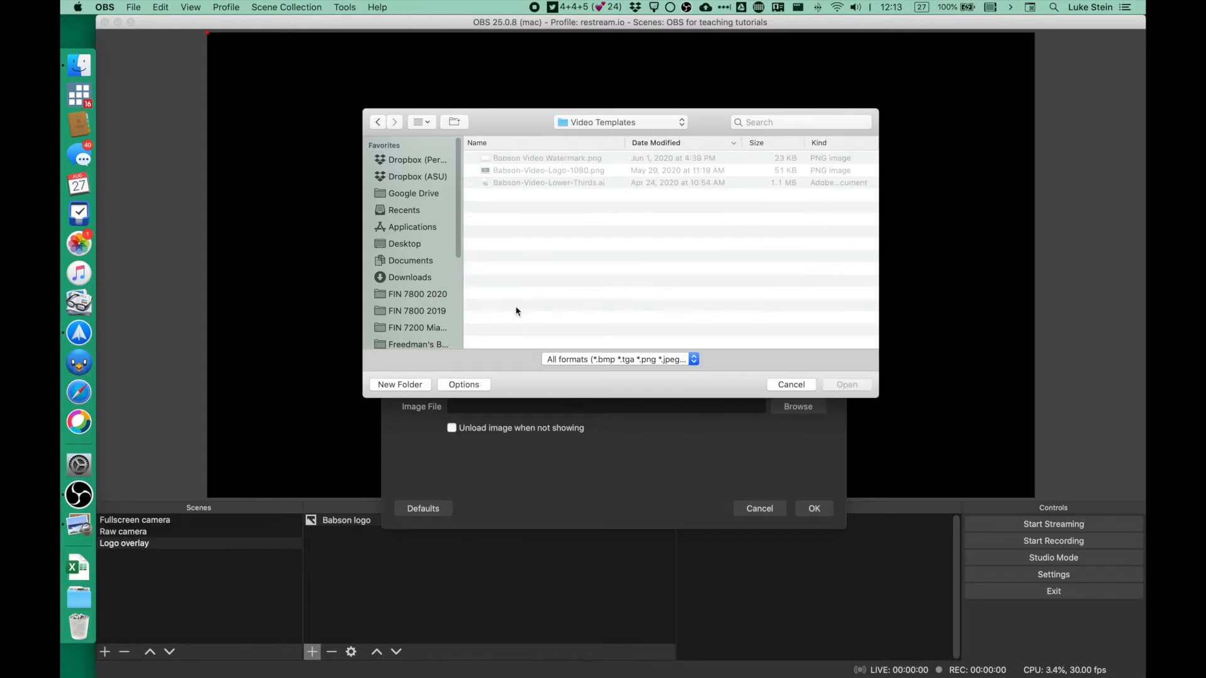
Step: Load Babson Video Watermark.png as the Babson logo image and lock that source in the Logo overlay scene
double_click(563, 162)
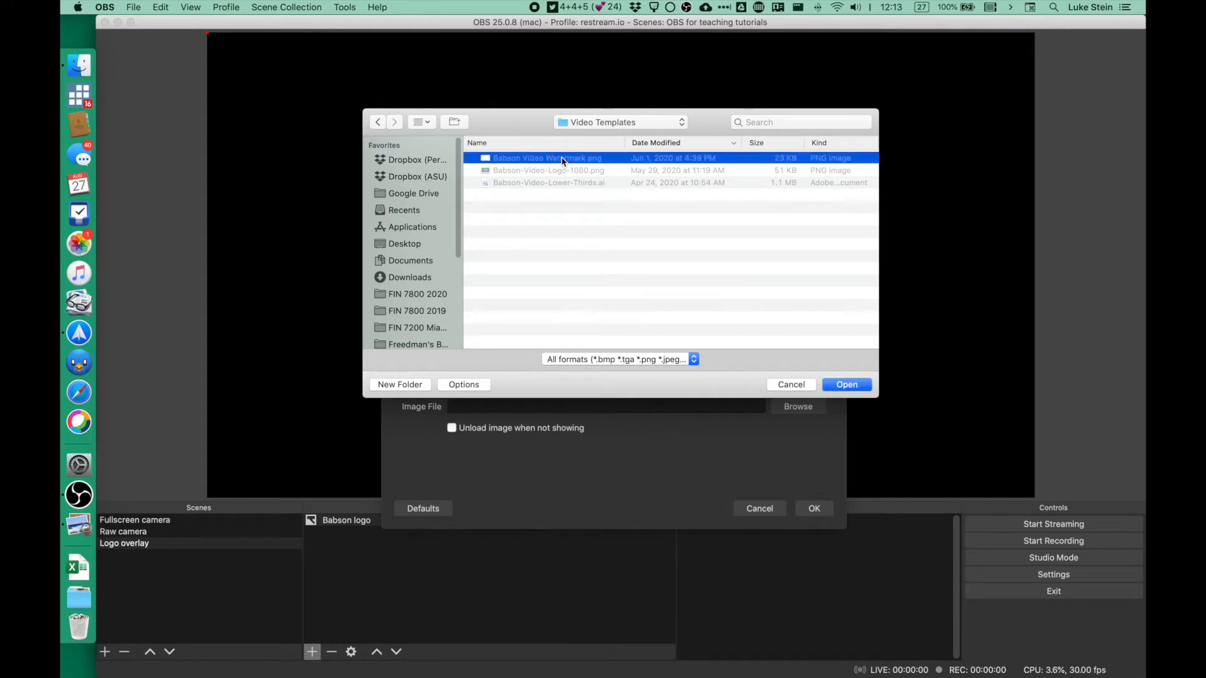
left_click(815, 509)
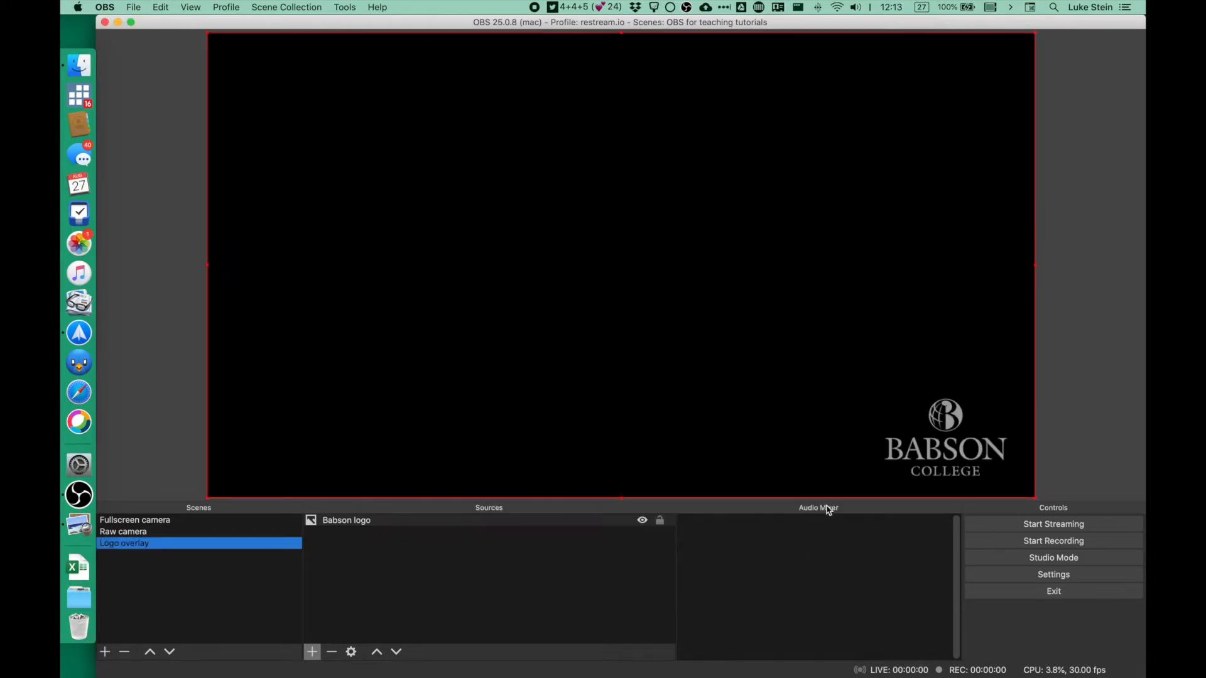
left_click(656, 523)
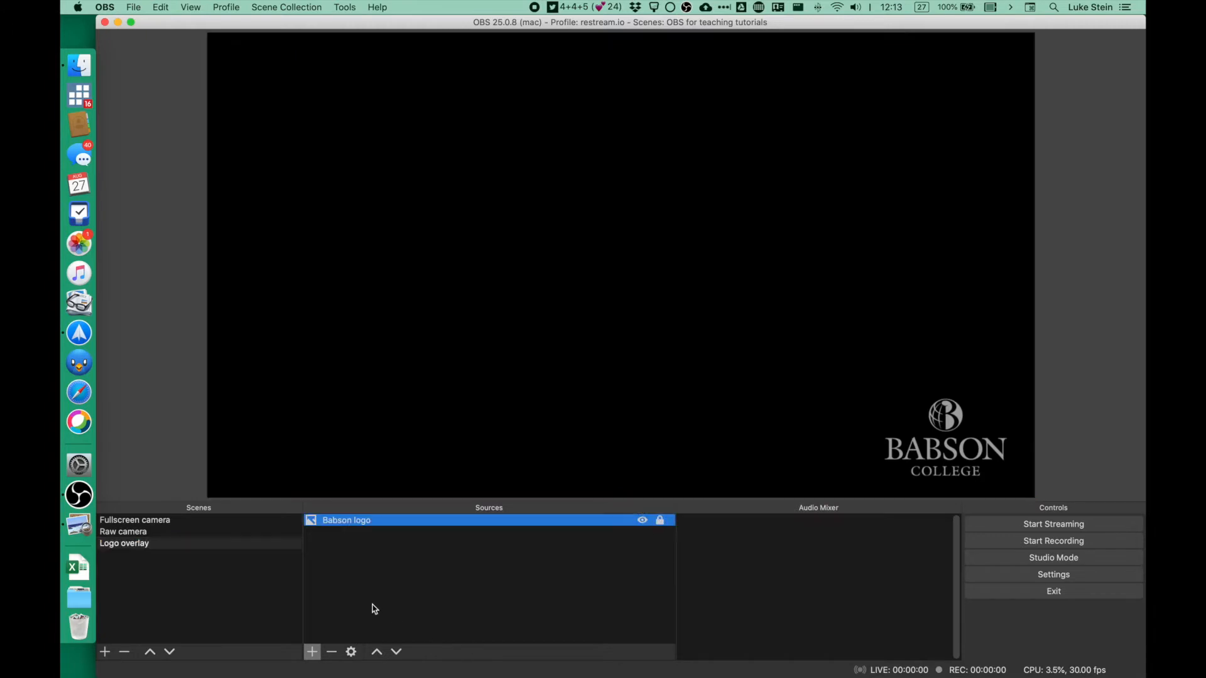
Step: Add the existing Logo overlay scene as a source above Raw camera in the Fullscreen camera scene and lock it
left_click(194, 525)
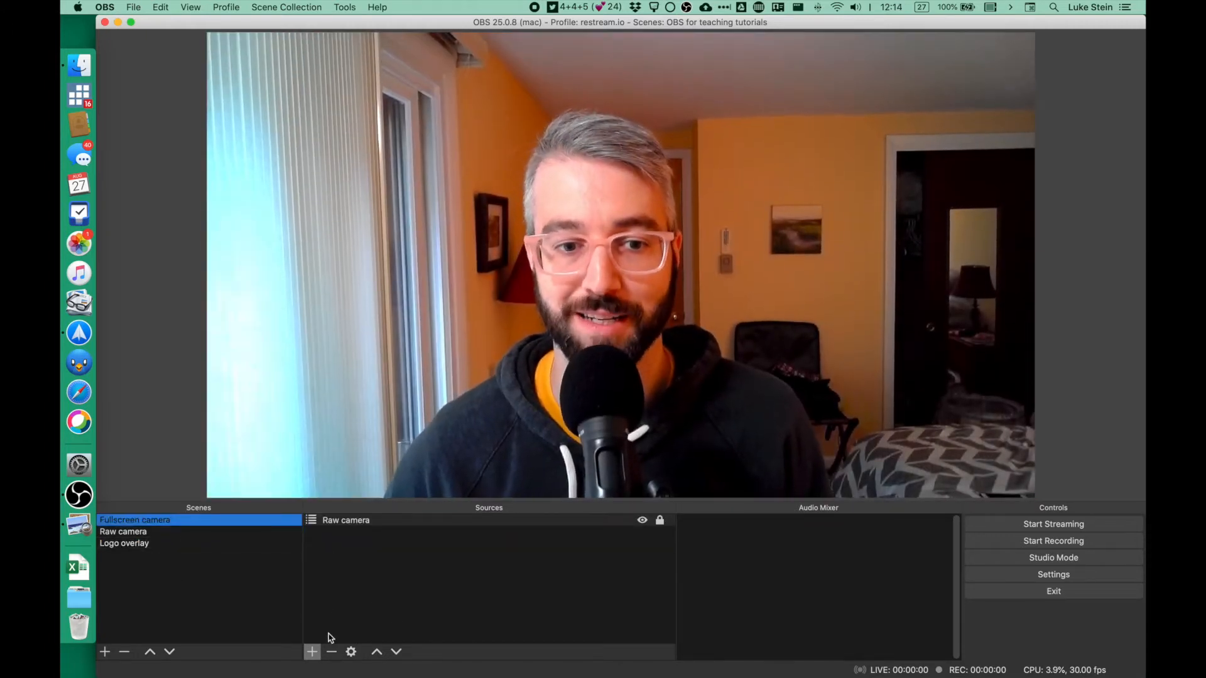
left_click(312, 653)
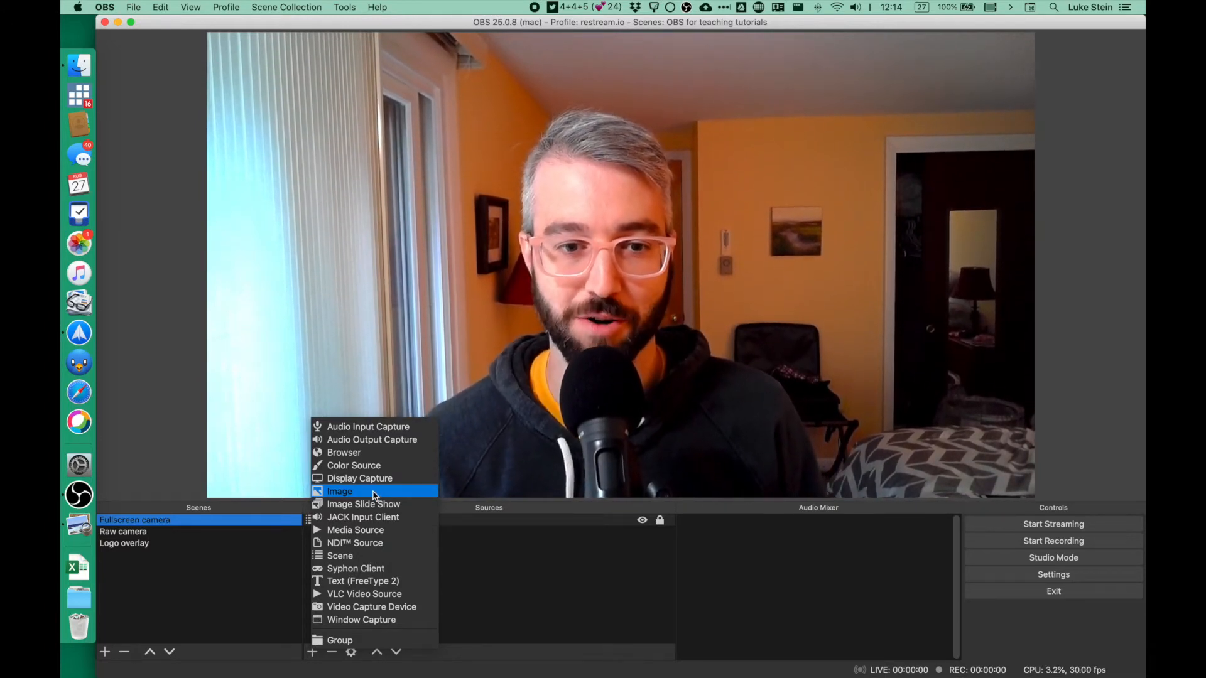
left_click(373, 556)
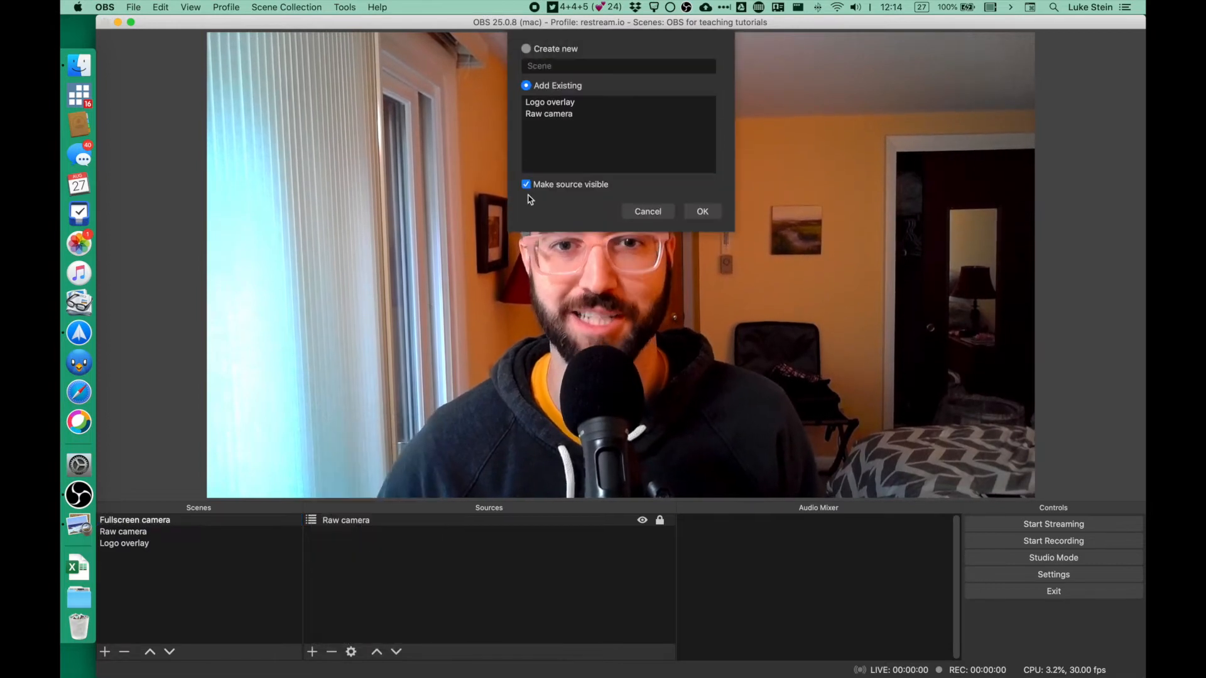
left_click(574, 105)
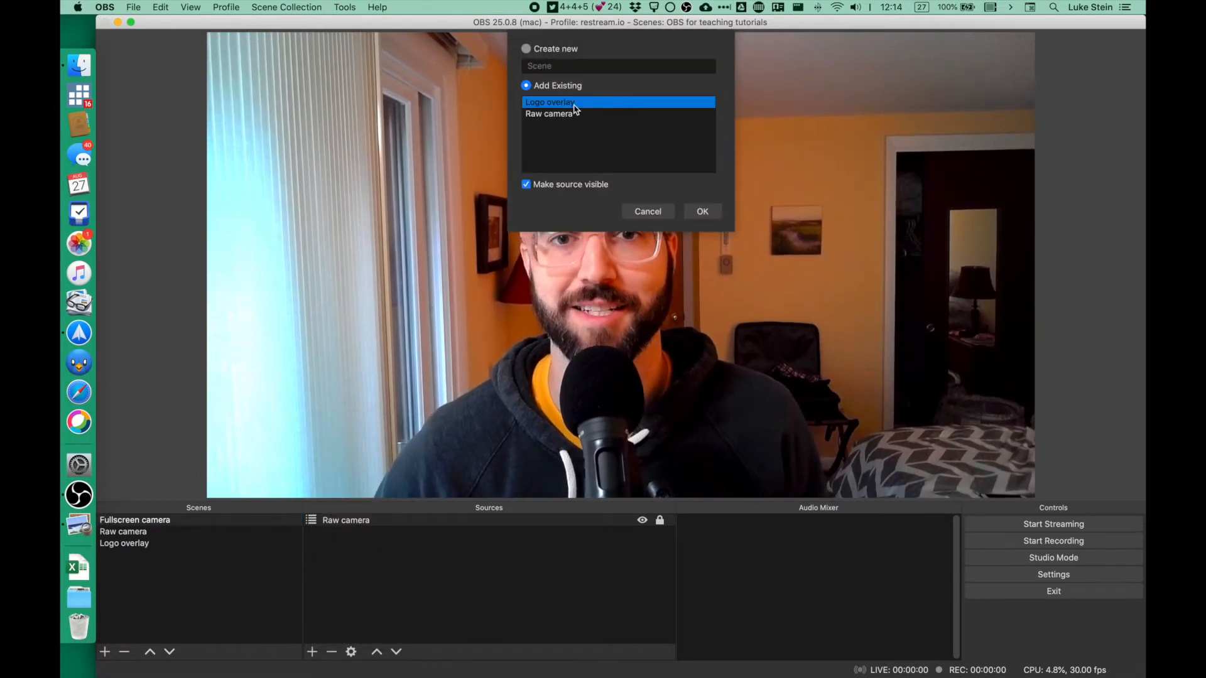
left_click(704, 213)
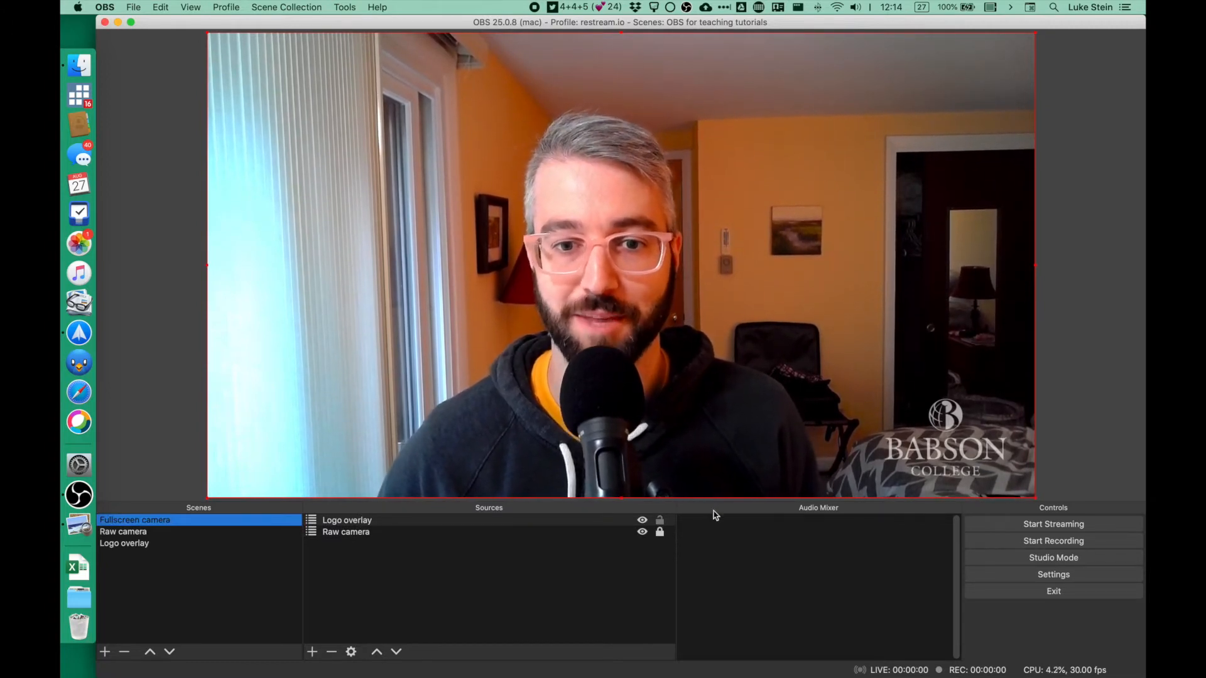
left_click(659, 521)
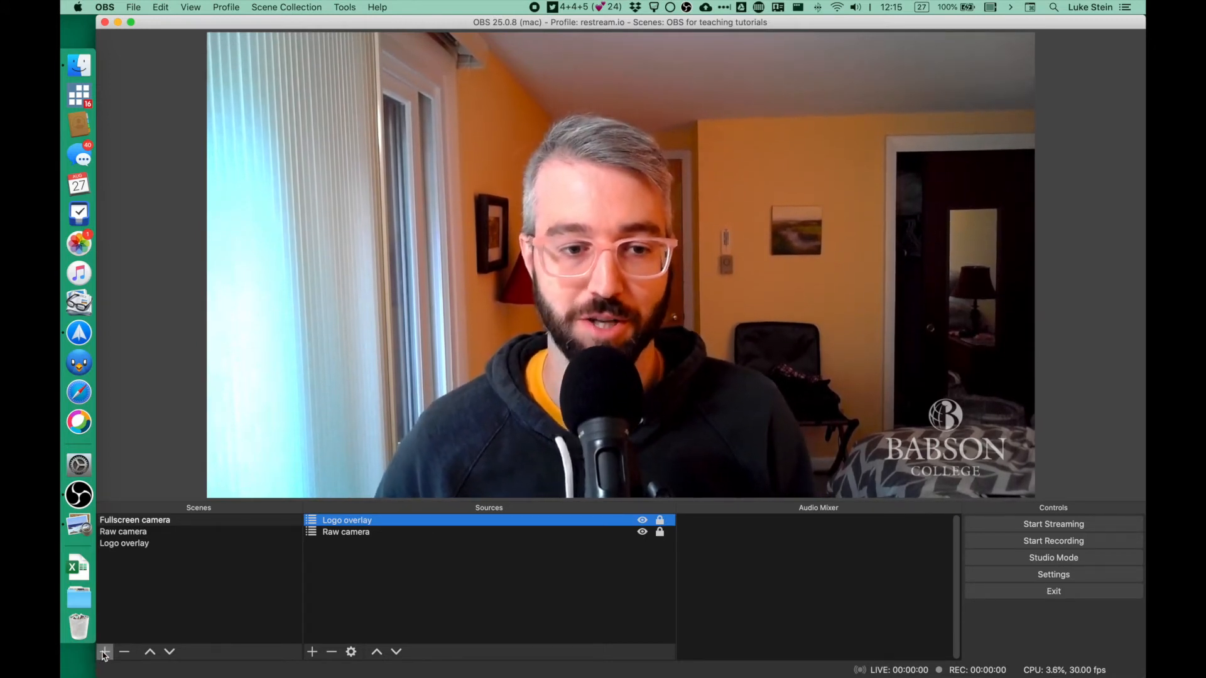
Step: Create a new scene named "King split" and move it above Fullscreen camera in the scene order
left_click(105, 653)
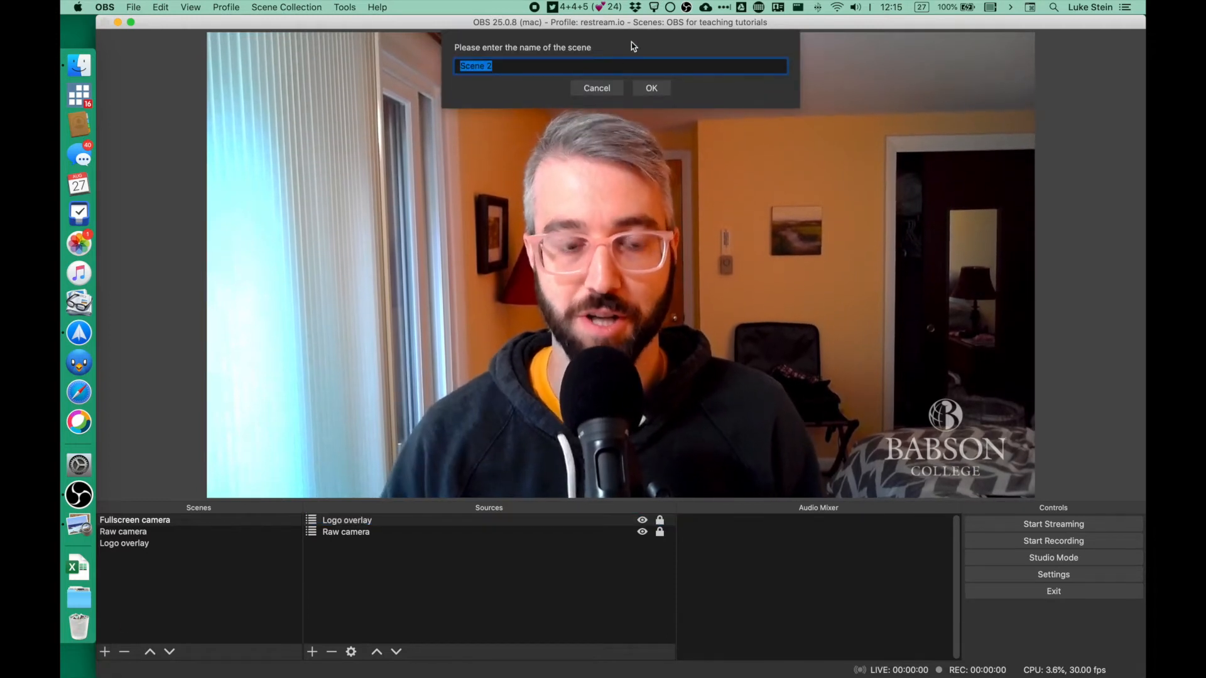
type("King split")
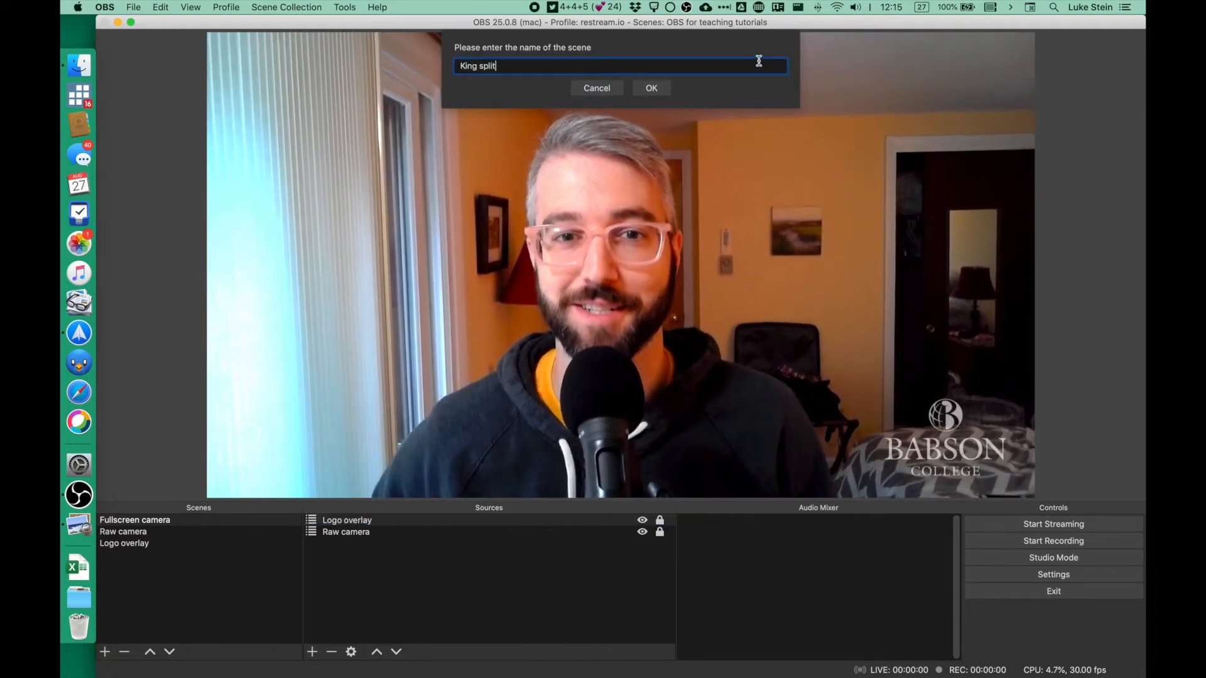
left_click(656, 87)
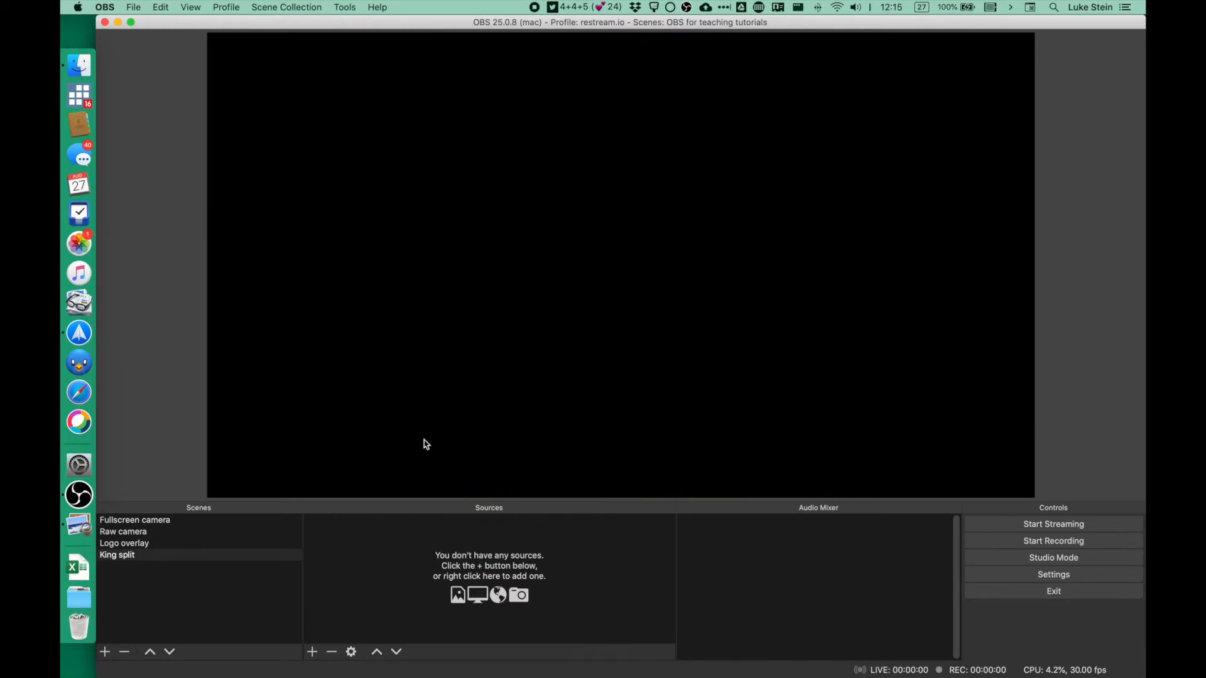
left_click_drag(223, 554, 229, 517)
left_click(187, 521)
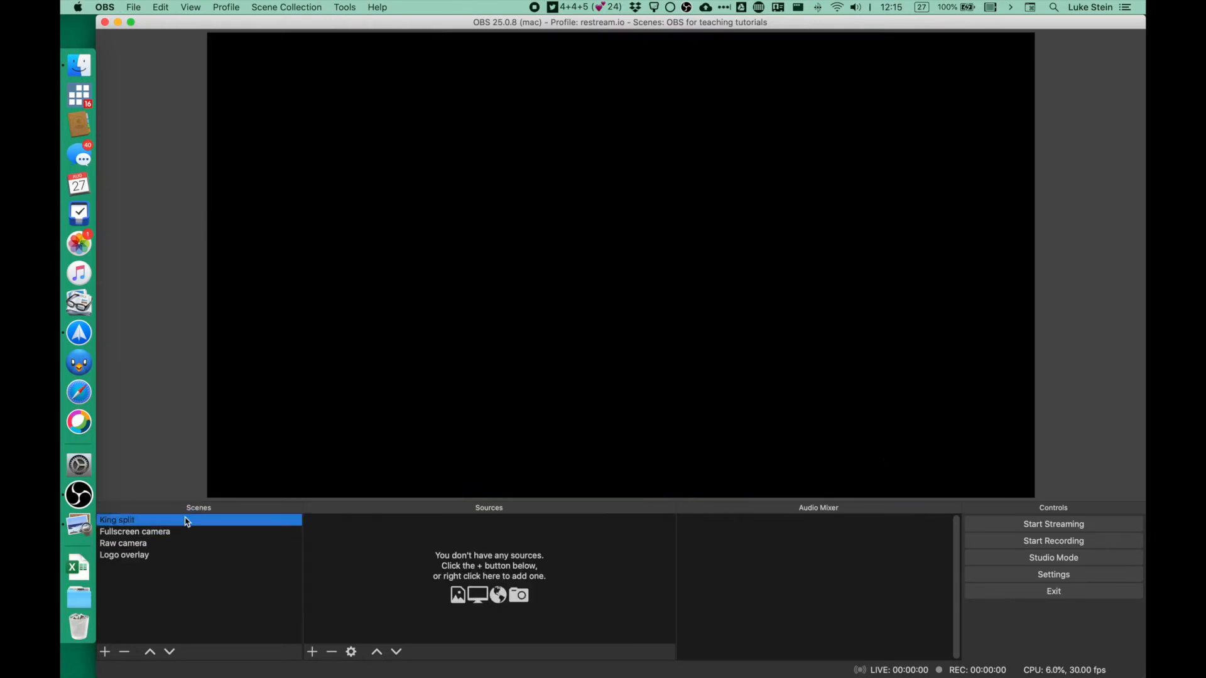
Step: Switch to Preview, resize the FIN 7800 Syllabus Fall 2020.pdf window to the left two thirds of the screen, and return to OBS
left_click(311, 655)
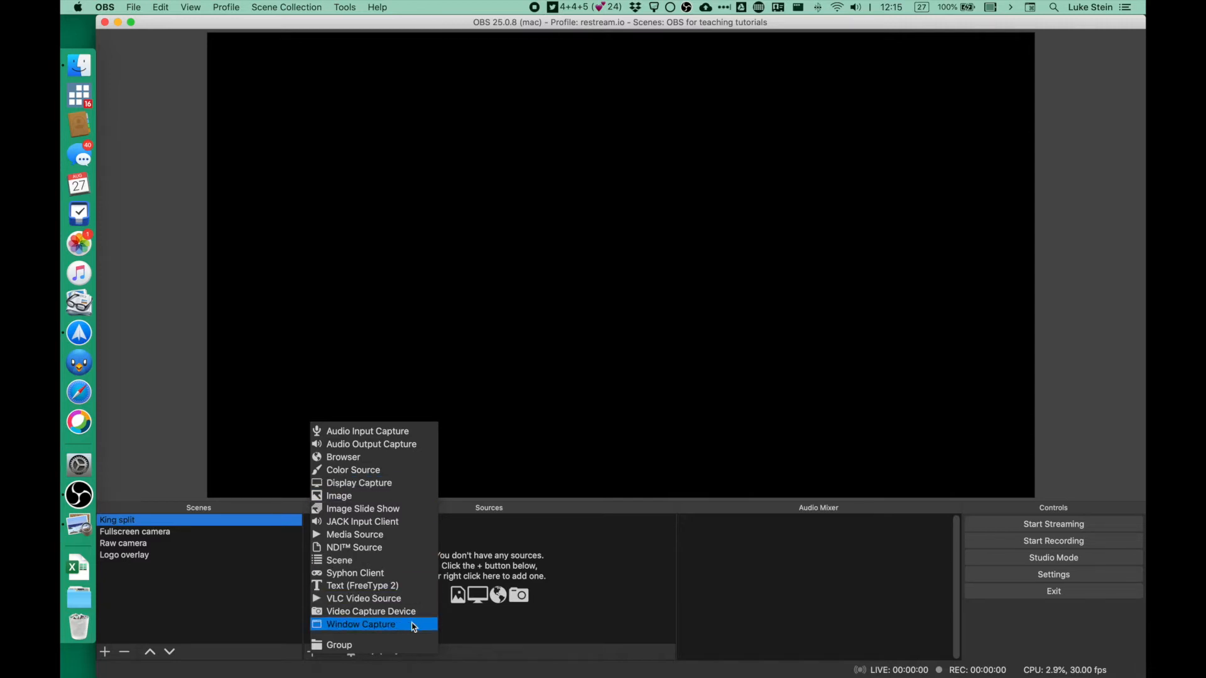
key("Escape")
key("super+Tab")
key("super+Tab")
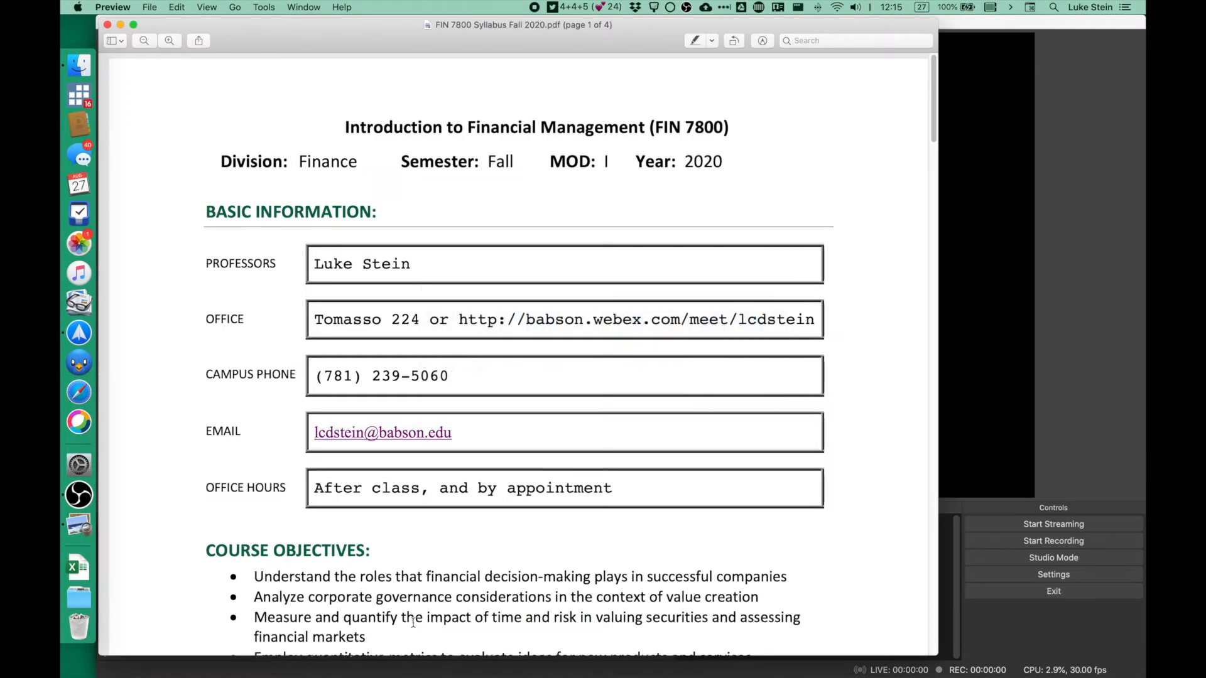
scroll(466, 287, "down", 10)
scroll(465, 289, "up", 10)
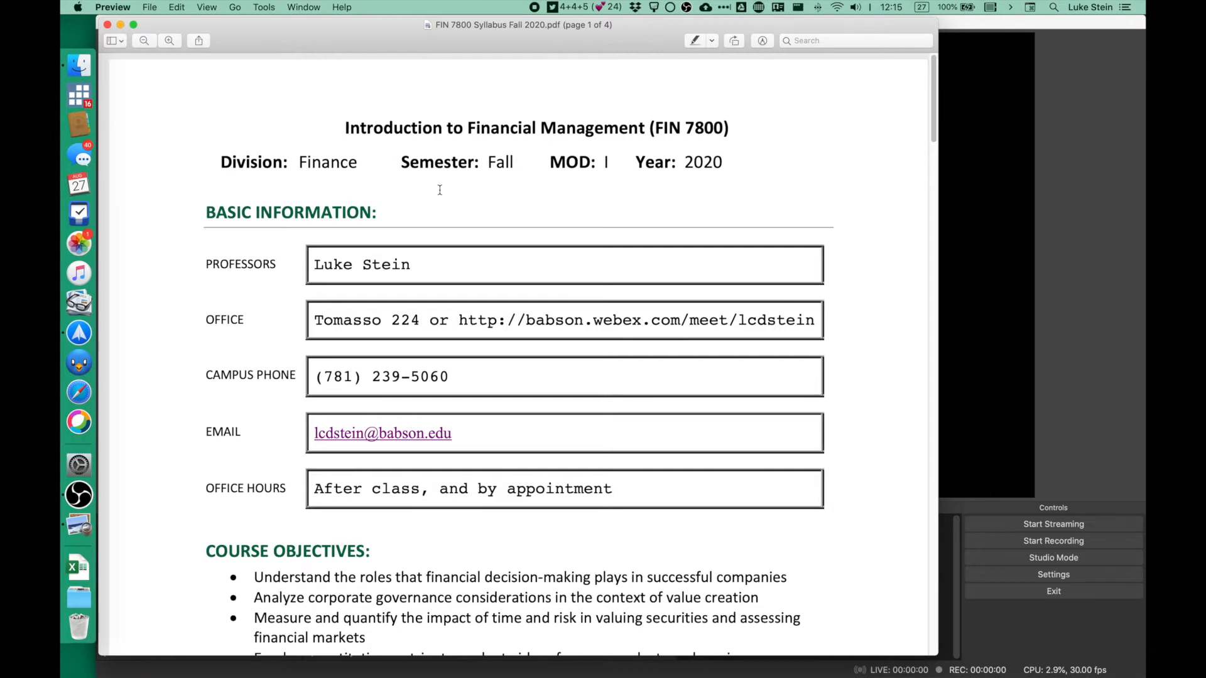
key("ctrl+alt+Left")
key("ctrl+alt+Left")
scroll(440, 190, "up", 5)
scroll(439, 189, "down", 10)
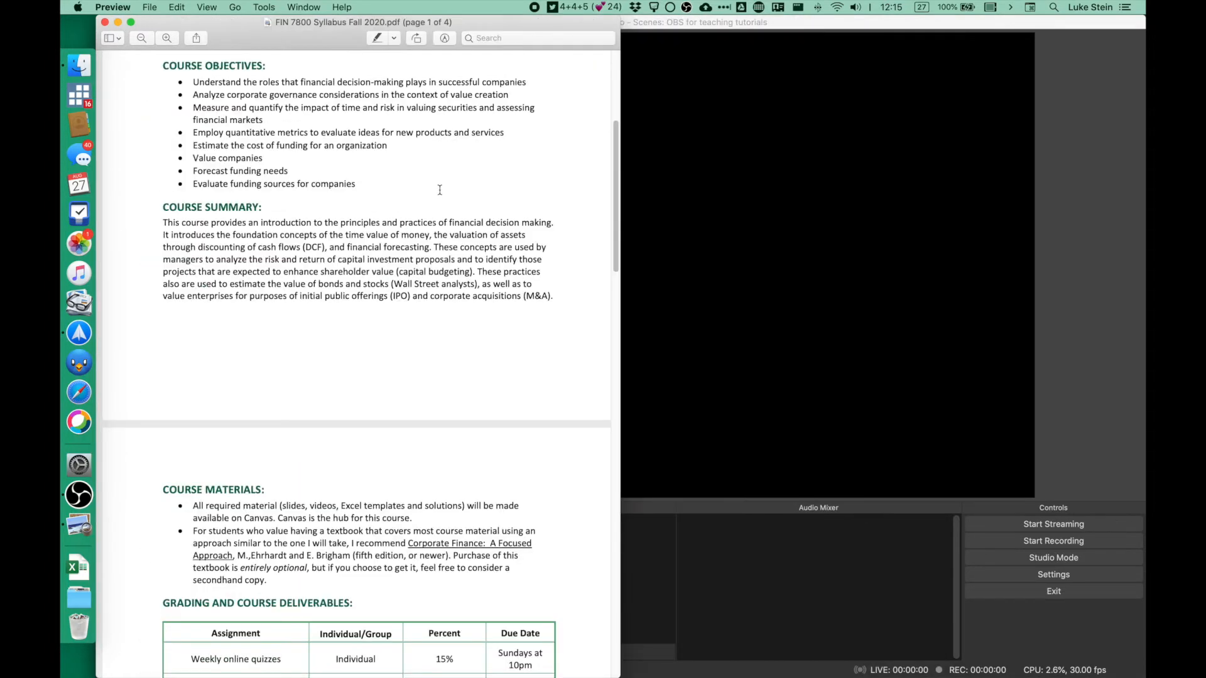
scroll(440, 190, "up", 10)
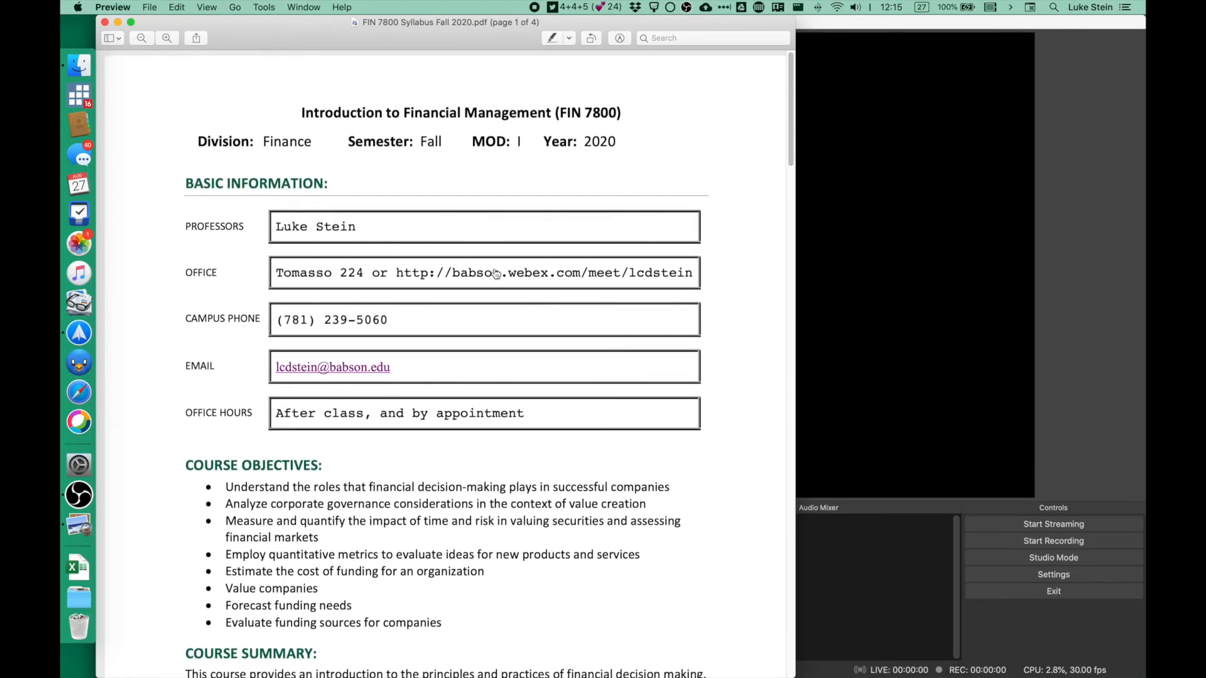
key("super+Tab")
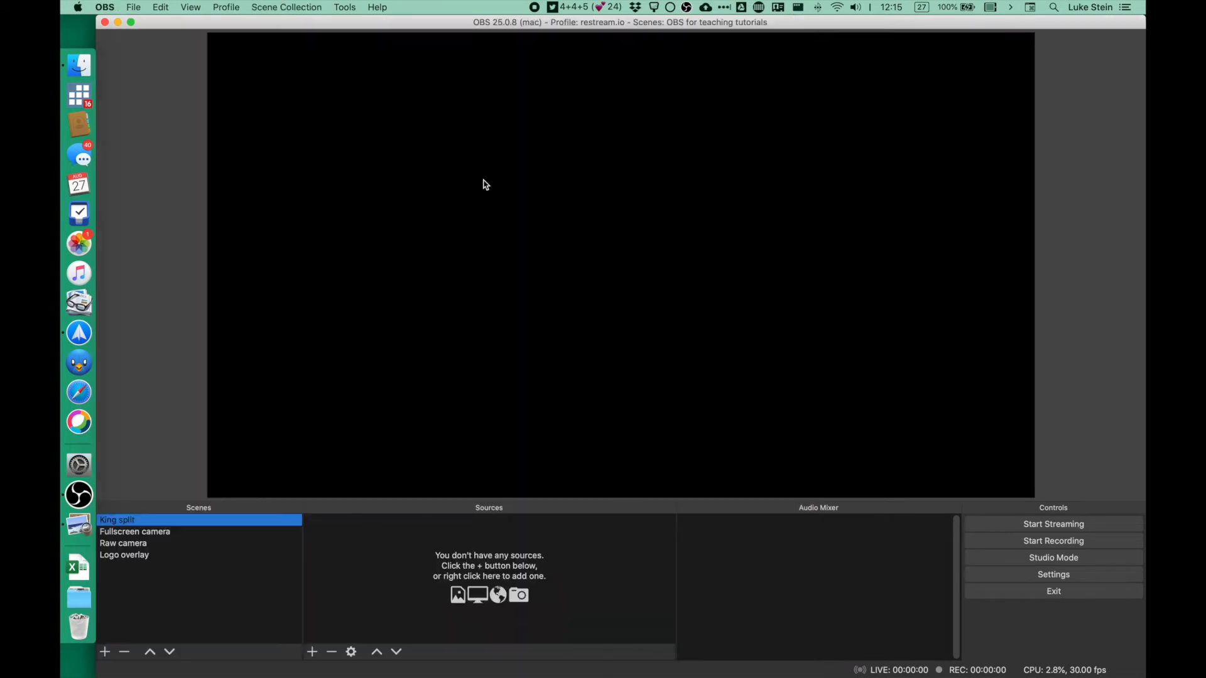
Step: Add a new Window Capture source to the King split scene, capturing the Preview window of FIN 7800 Syllabus Fall 2020.pdf
left_click(314, 653)
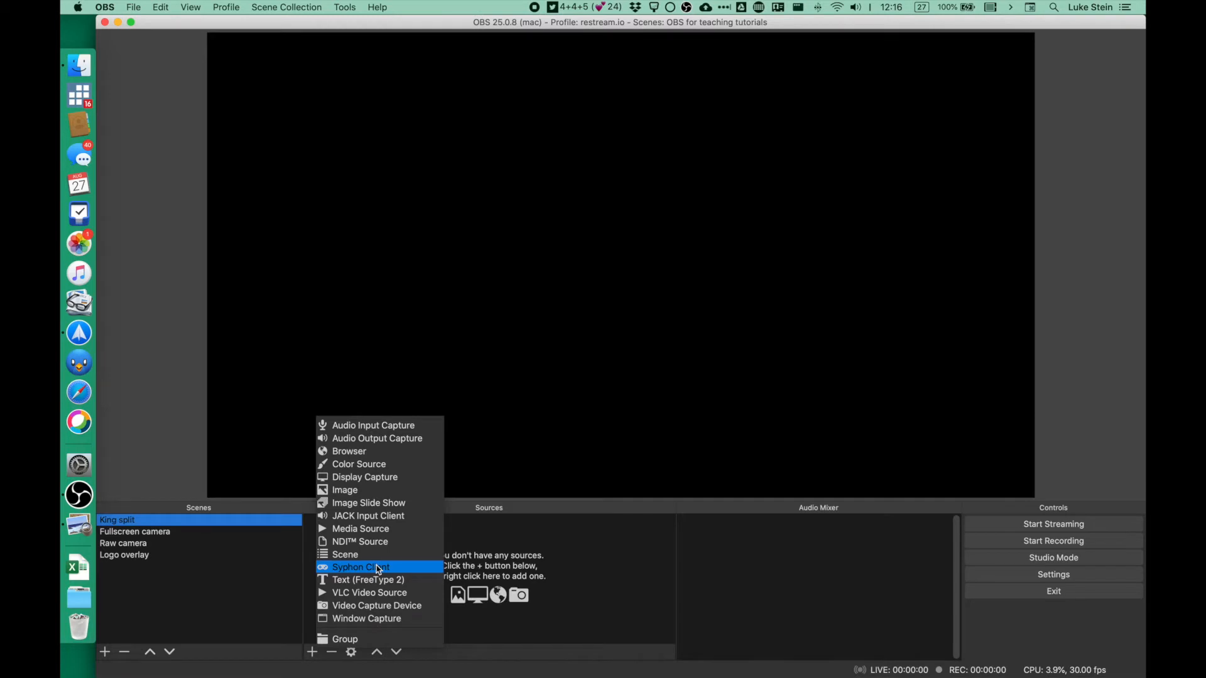
left_click(399, 619)
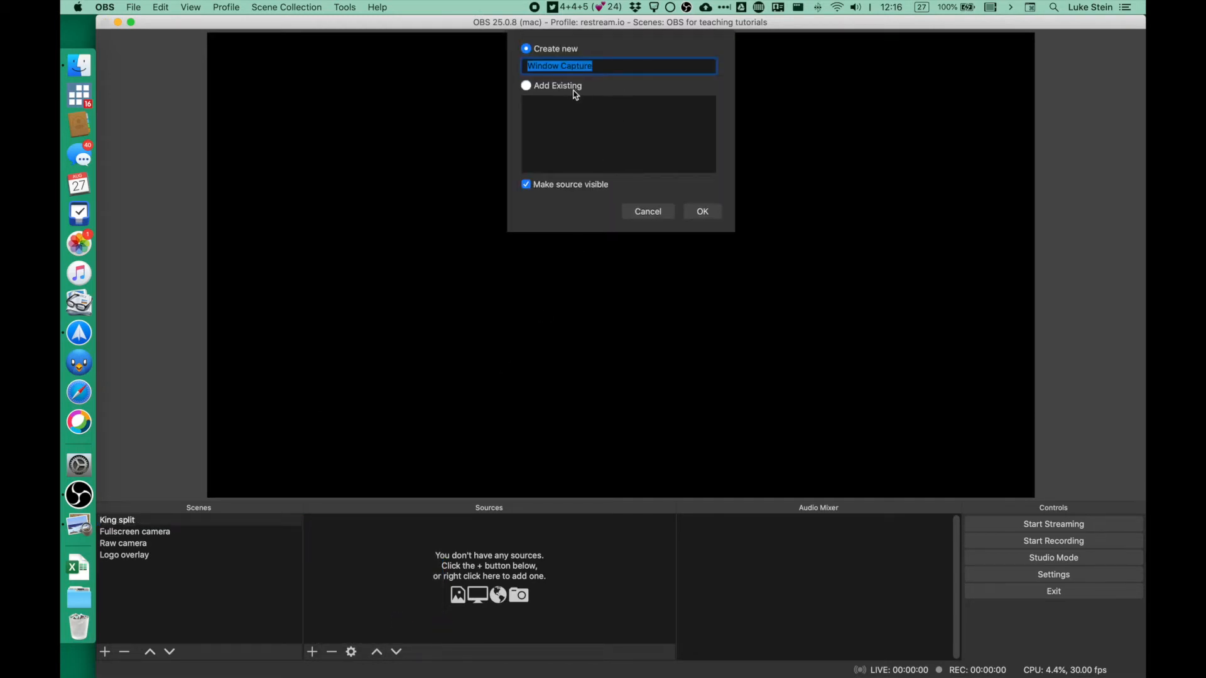
left_click(701, 208)
left_click(584, 407)
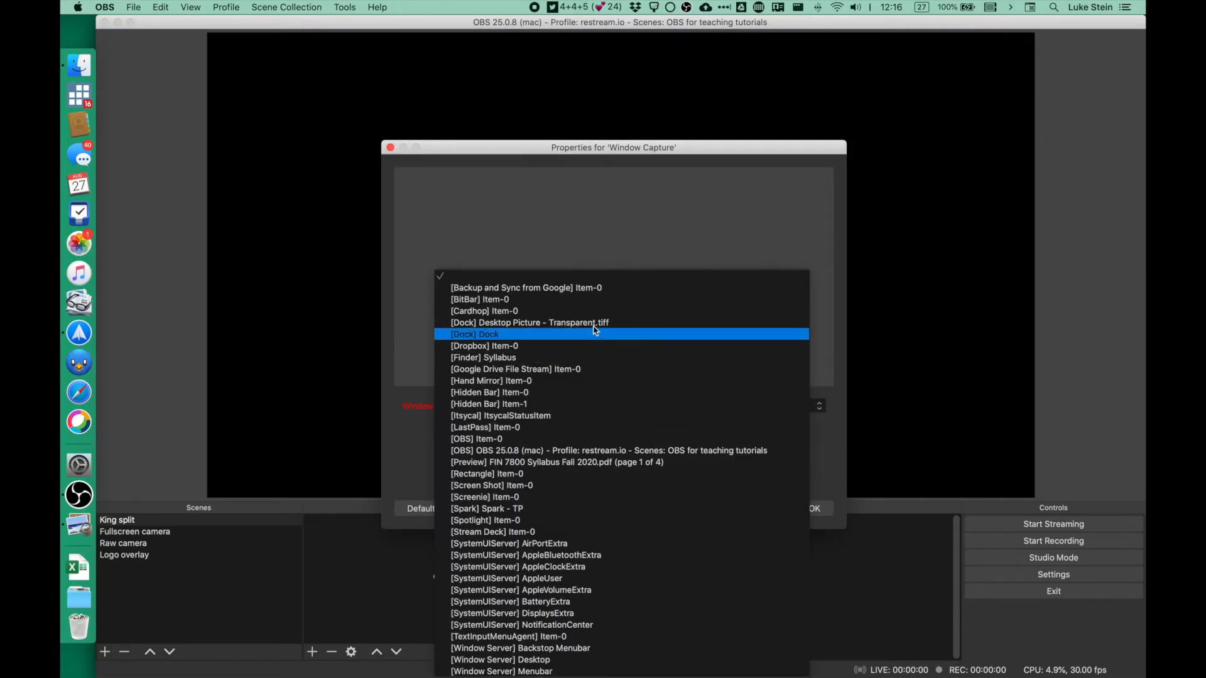
left_click(573, 463)
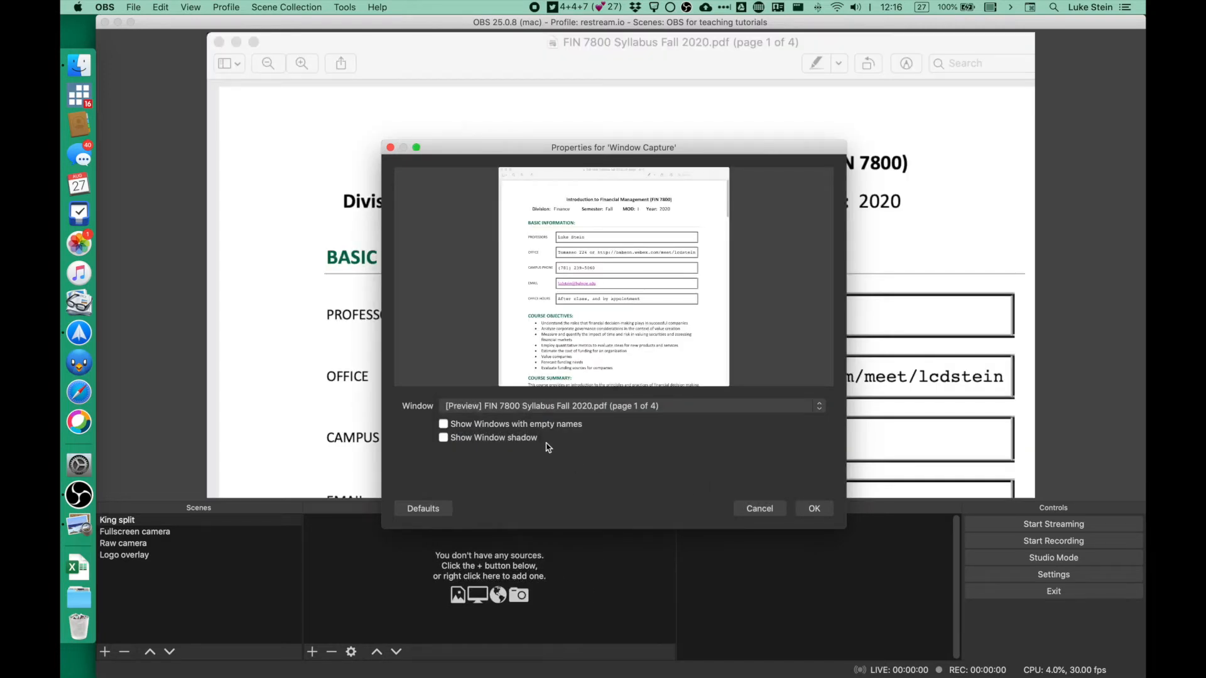
left_click(810, 509)
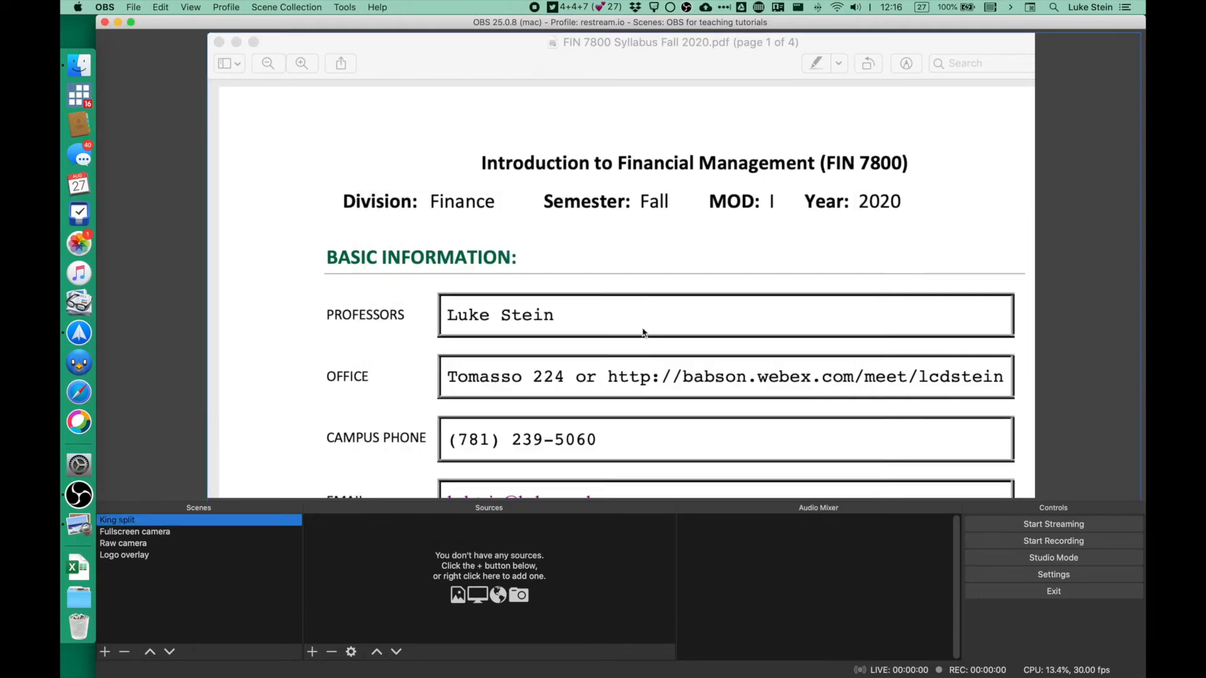
Step: Switch to the Fullscreen camera scene and back to King split to refresh its sources, and select the Window Capture source
left_click(605, 239)
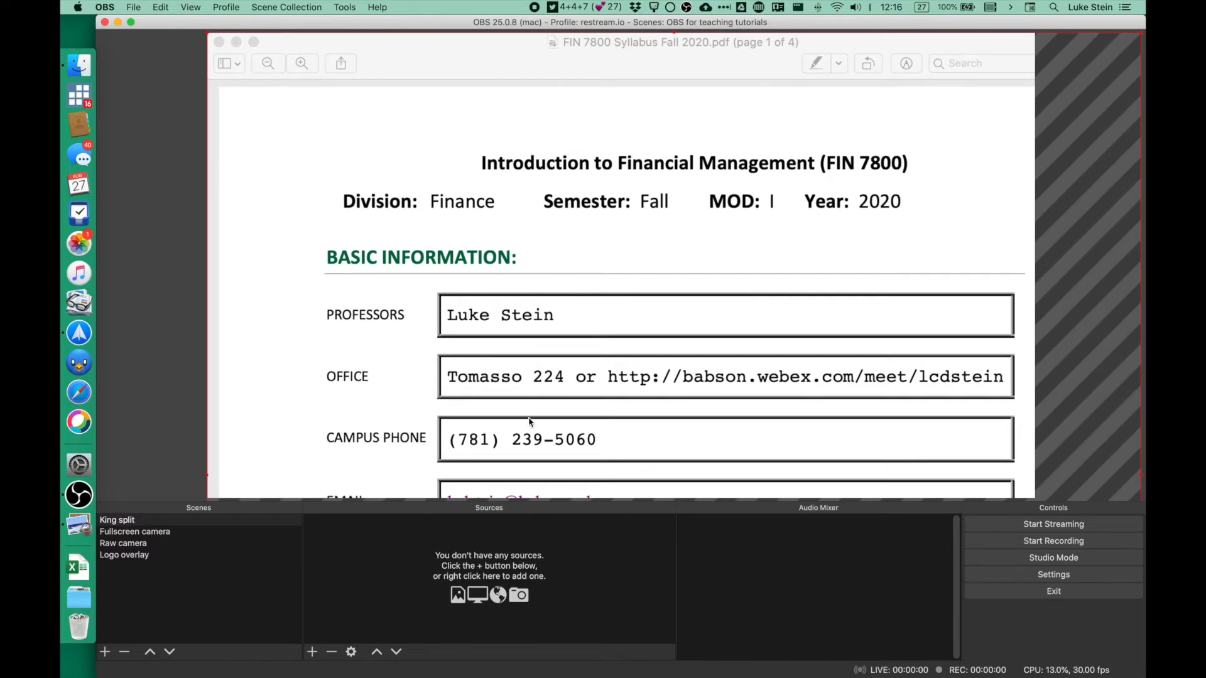
left_click(234, 522)
left_click(341, 546)
left_click(136, 536)
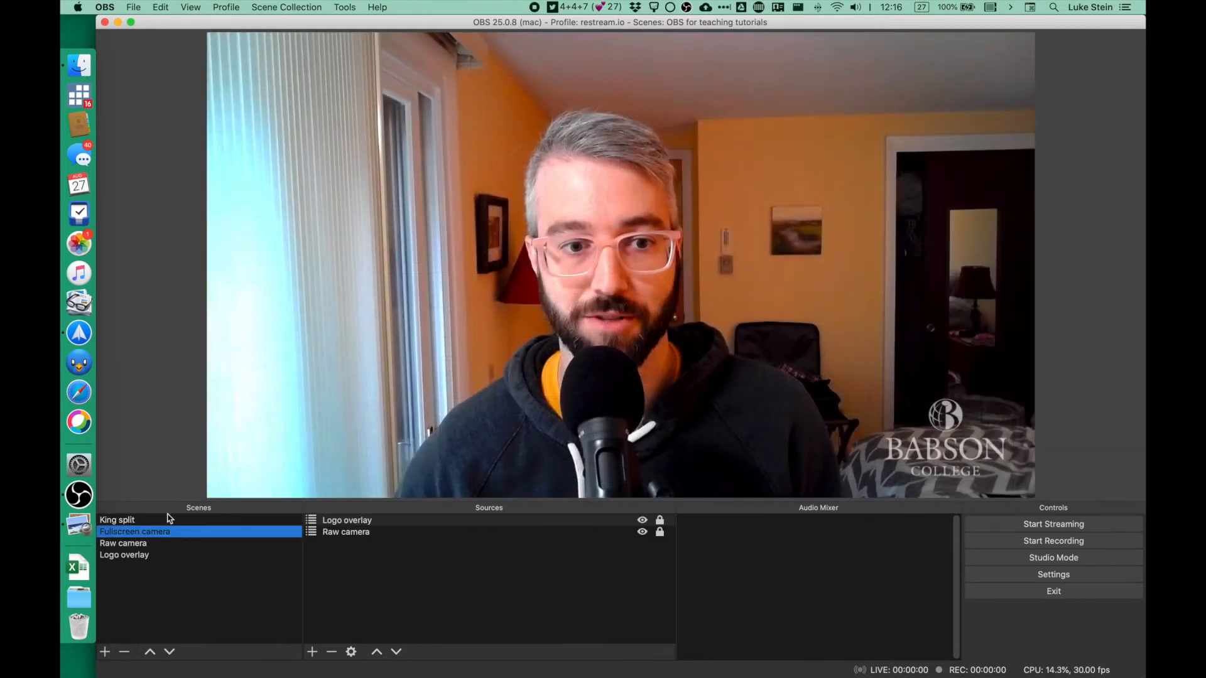
left_click(167, 521)
left_click(334, 524)
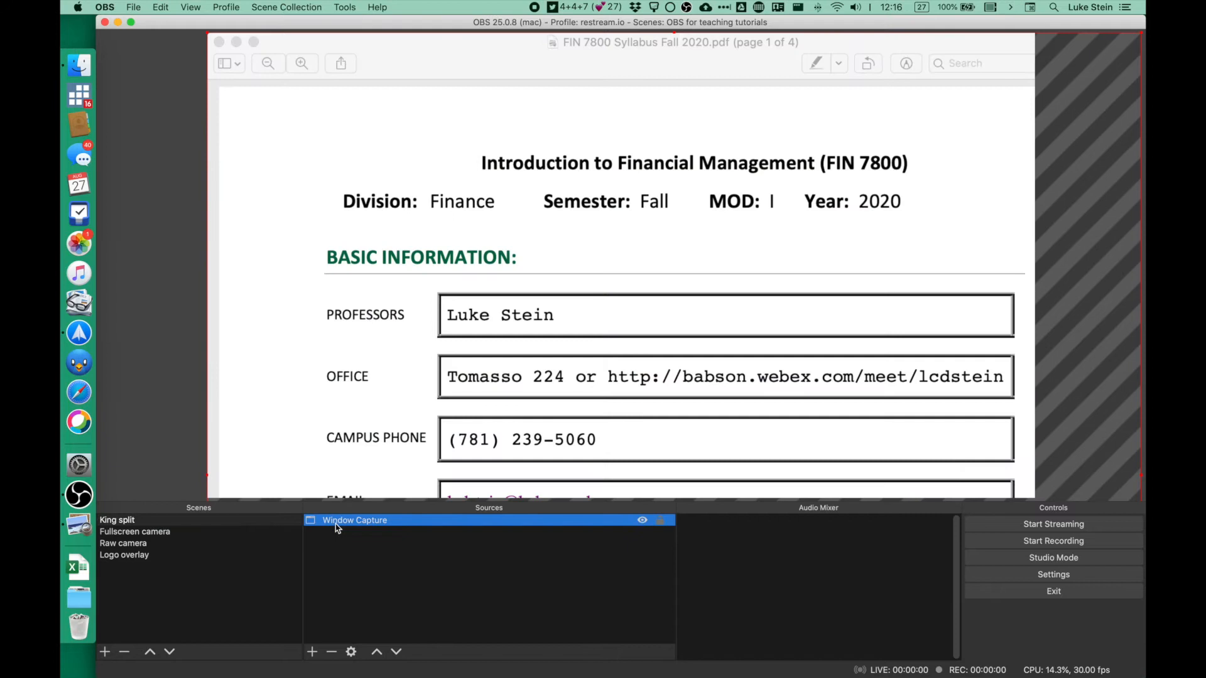
Step: Apply the Fit to screen transform to the Window Capture source in the King split scene
right_click(417, 524)
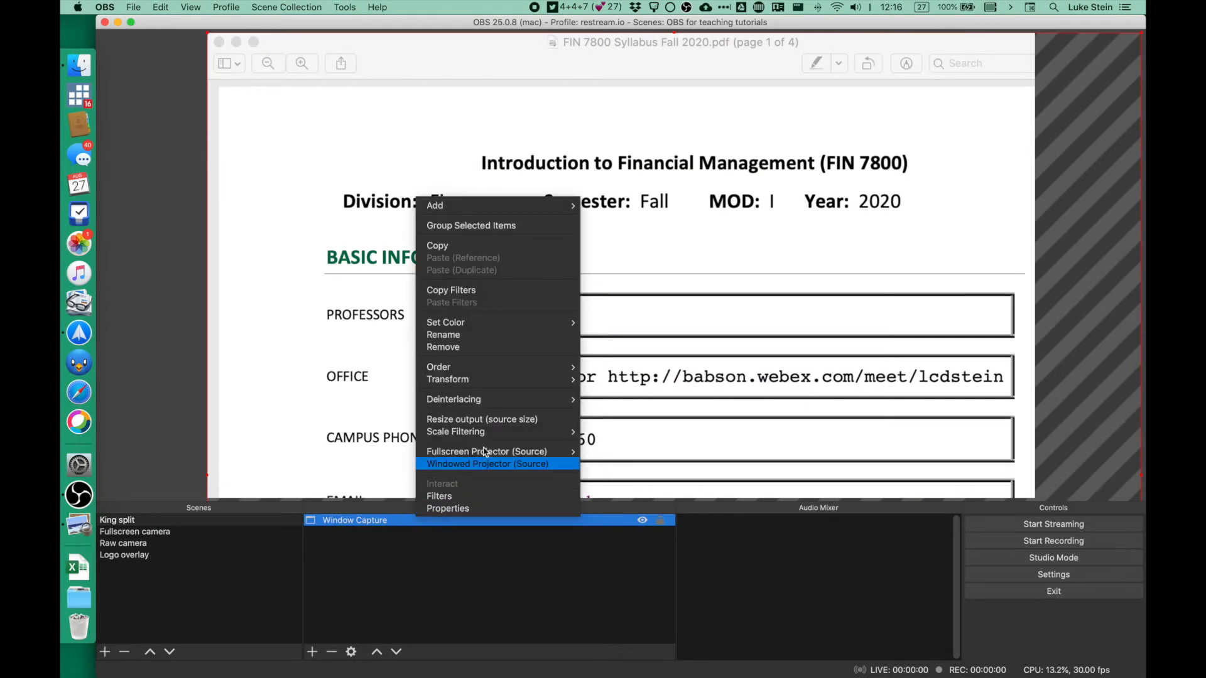
mouse_move(483, 380)
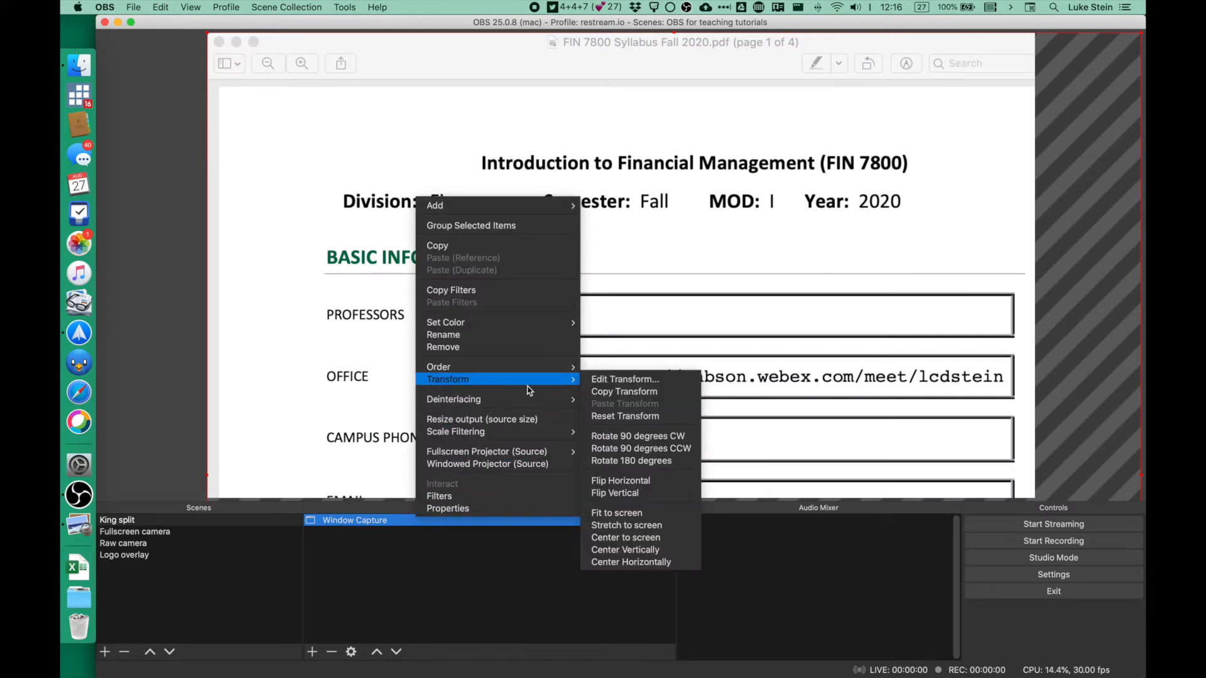
left_click(647, 515)
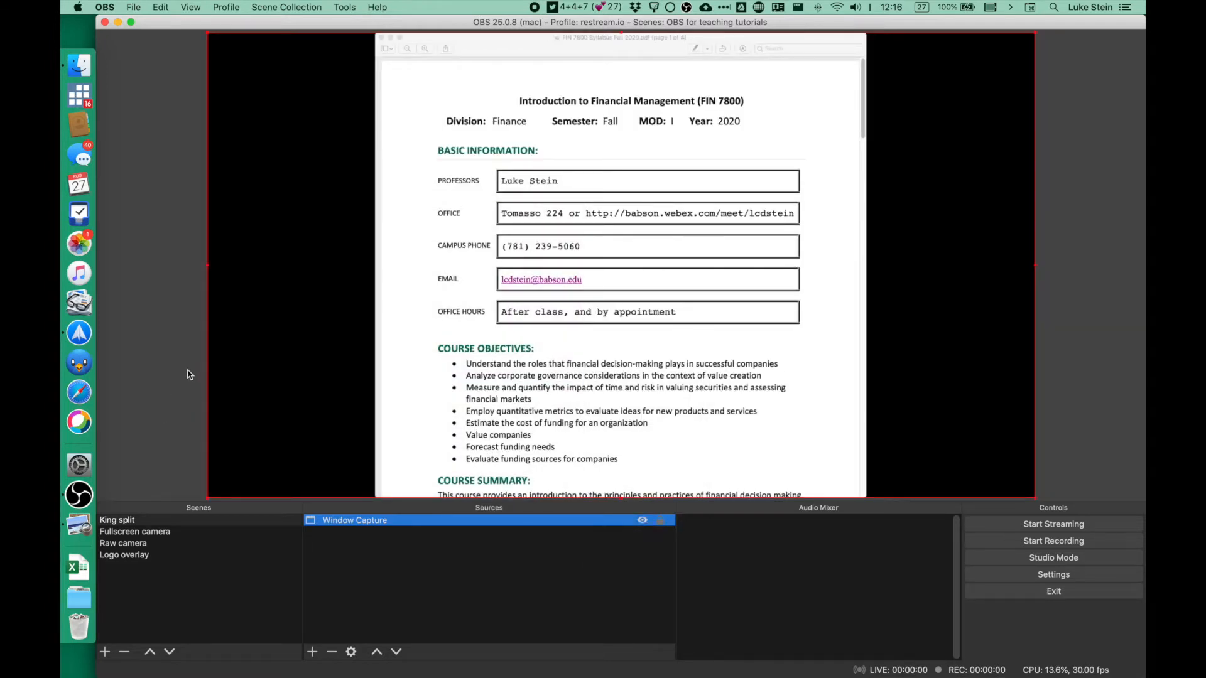
Step: Set the Window Capture source's alignment in its bounding box to Center Left, and lock the source
right_click(426, 526)
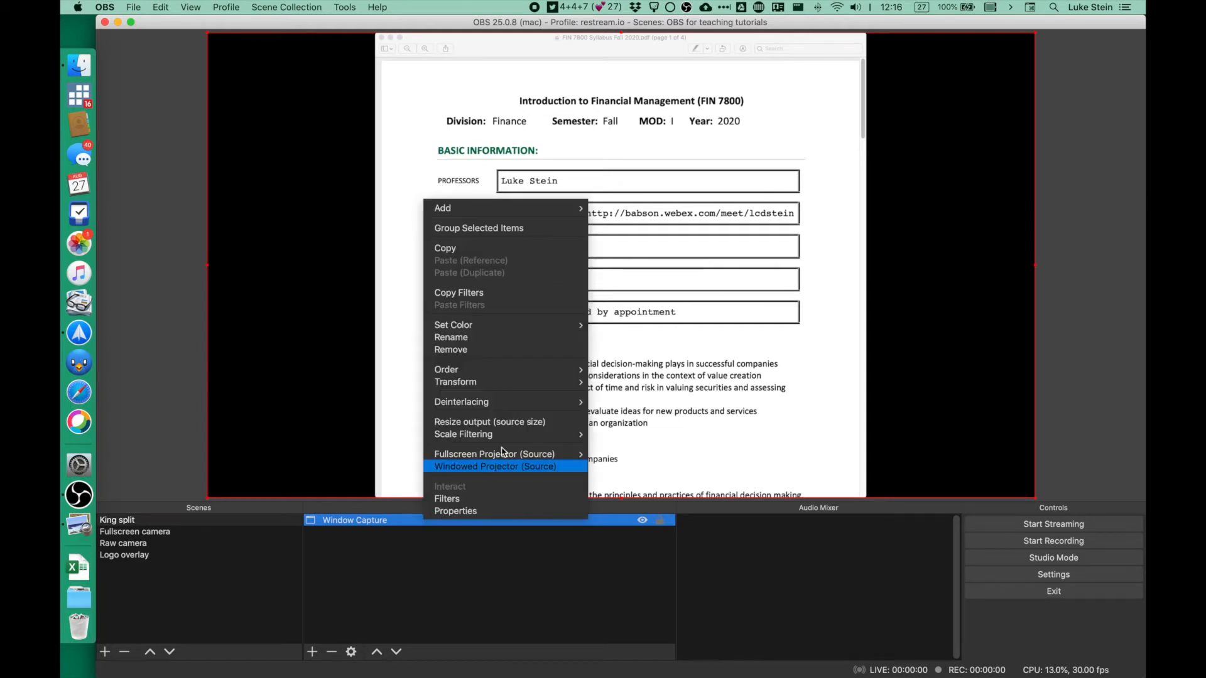
mouse_move(508, 385)
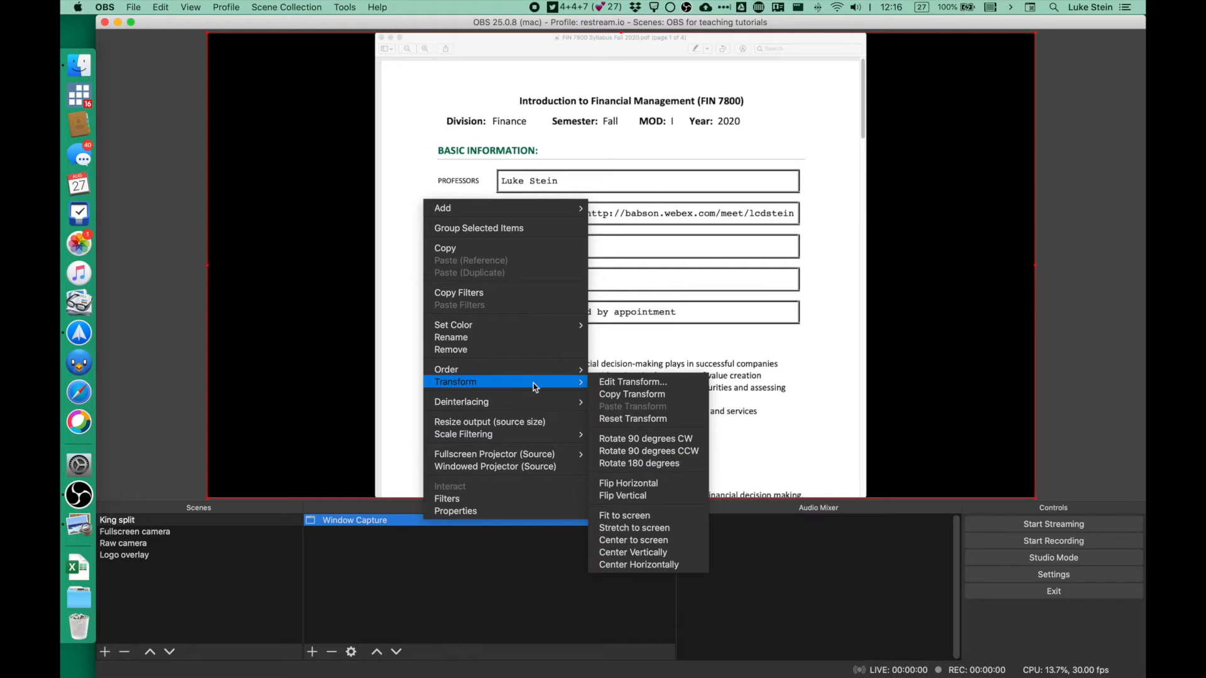
left_click(628, 382)
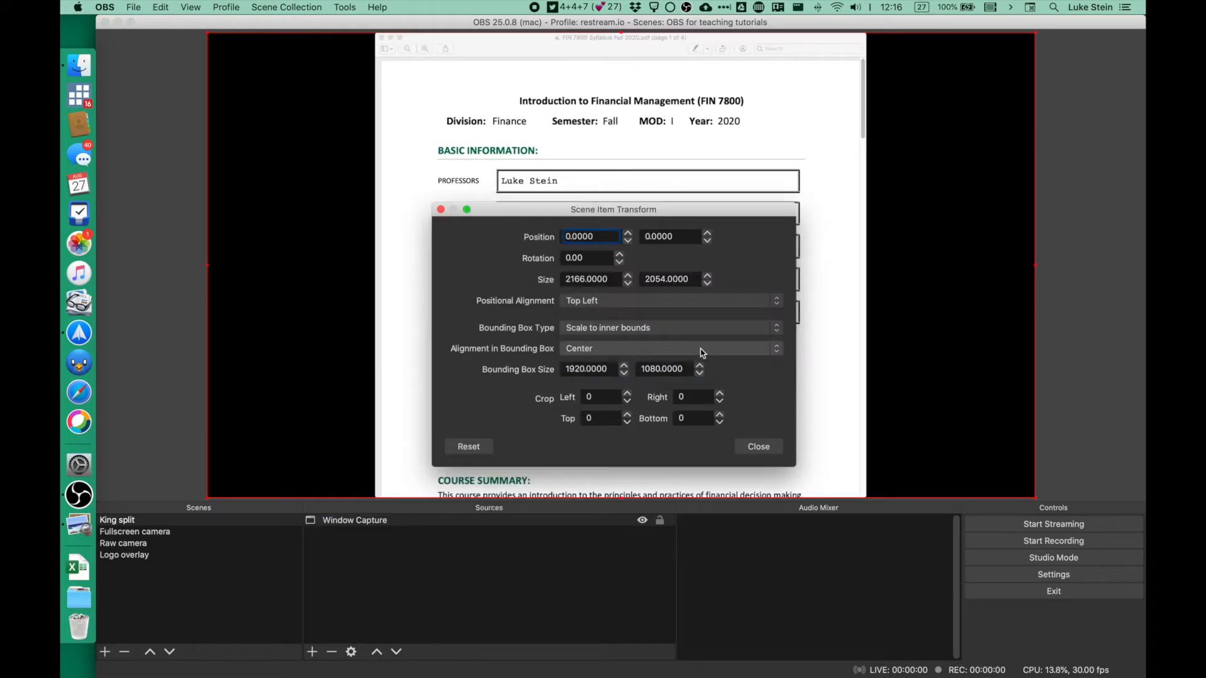
left_click(776, 351)
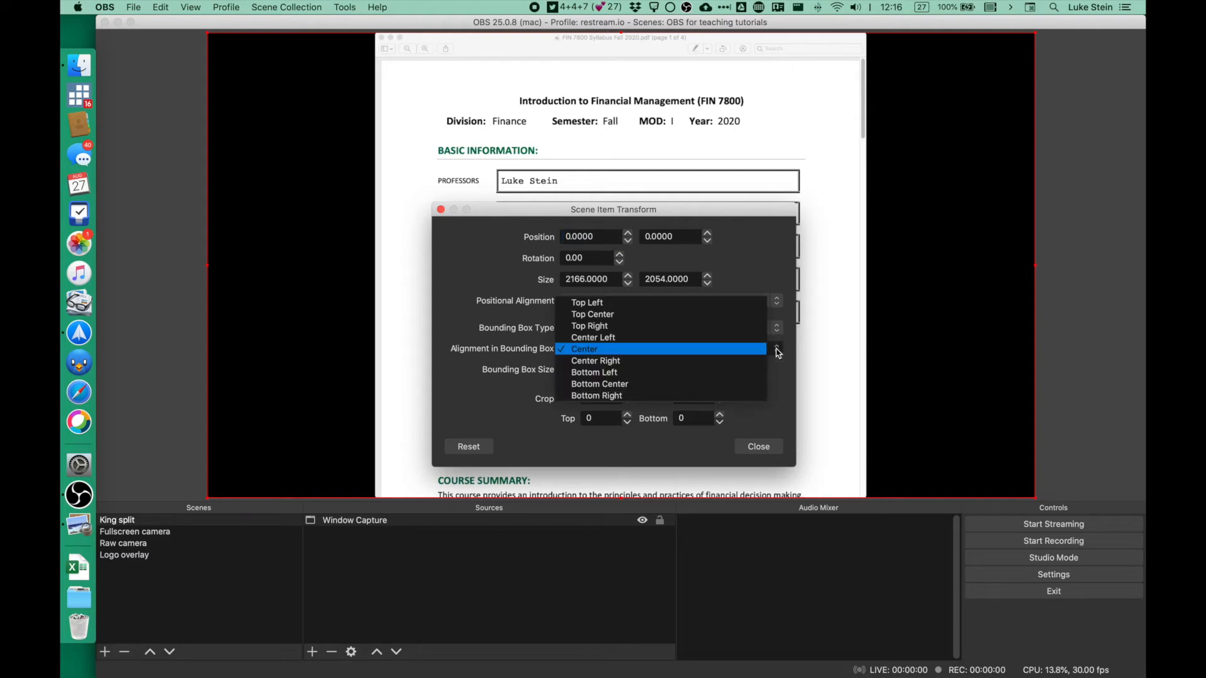
left_click(735, 343)
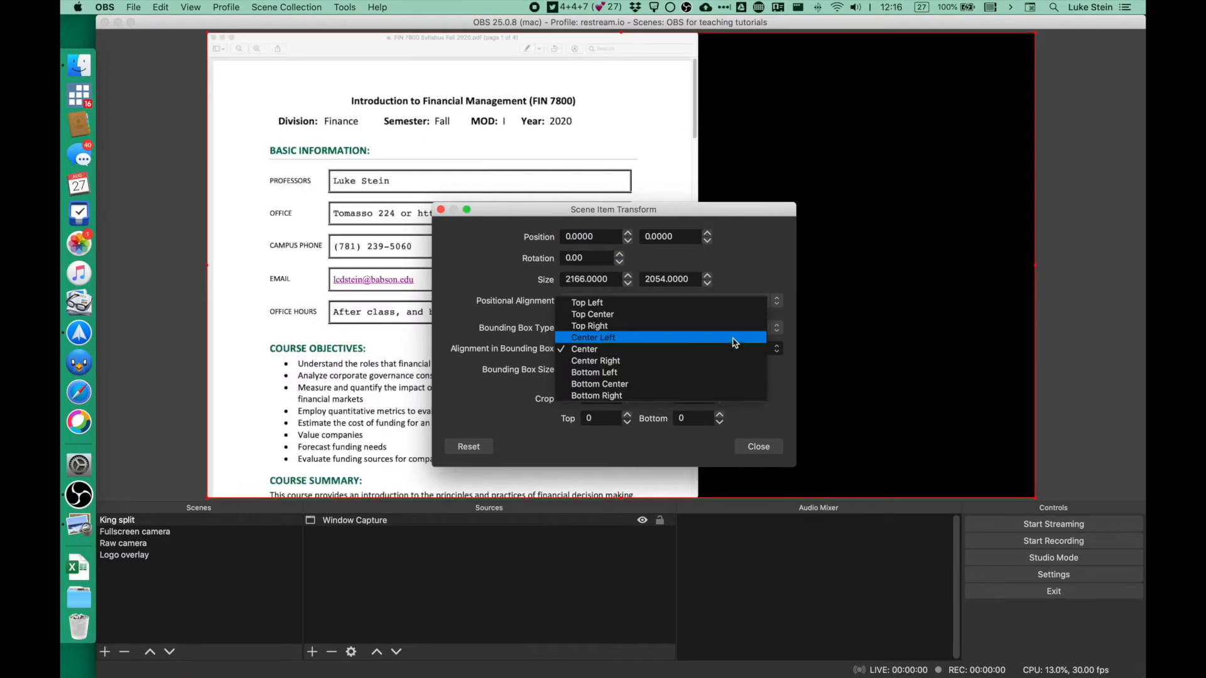
left_click(758, 445)
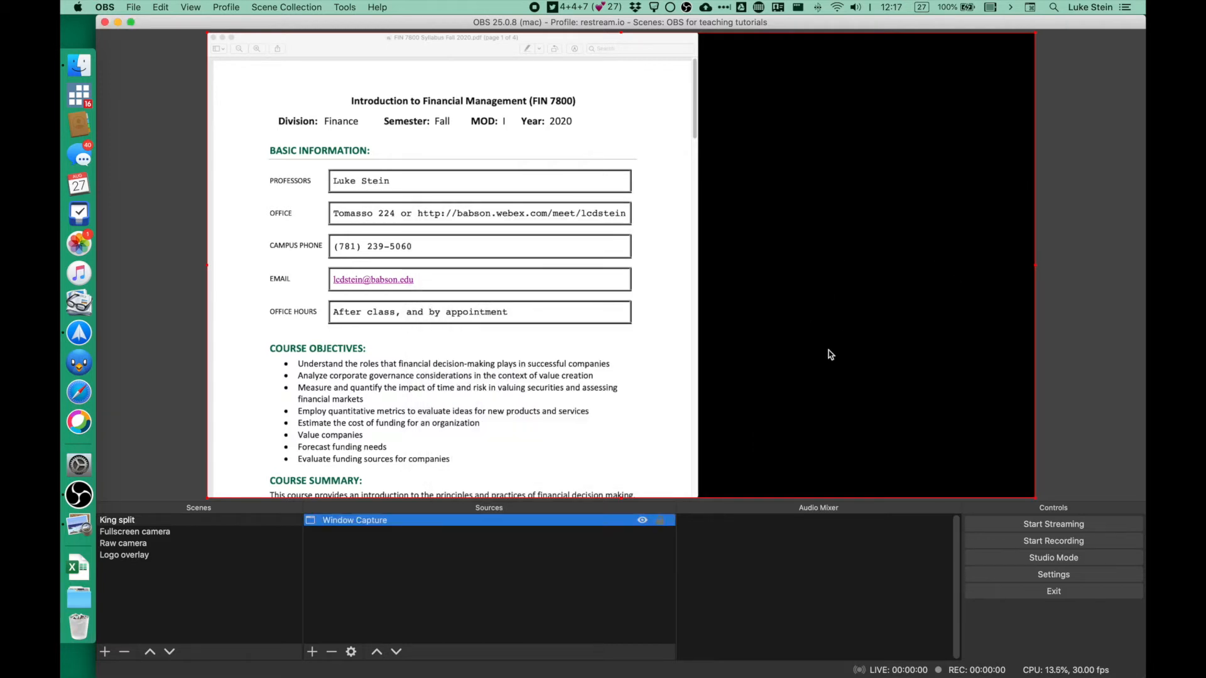
left_click(553, 597)
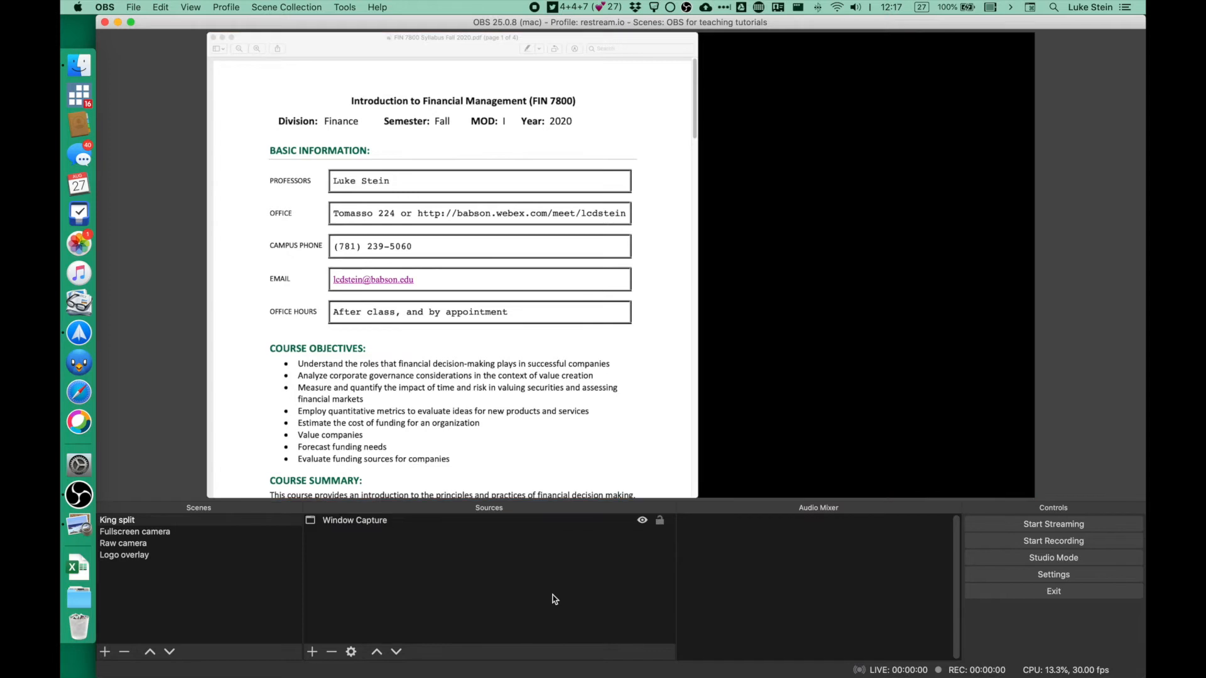
left_click(660, 523)
Step: Add the existing Fullscreen camera scene as a source in King split, and reselect the scene to refresh its sources
left_click(312, 654)
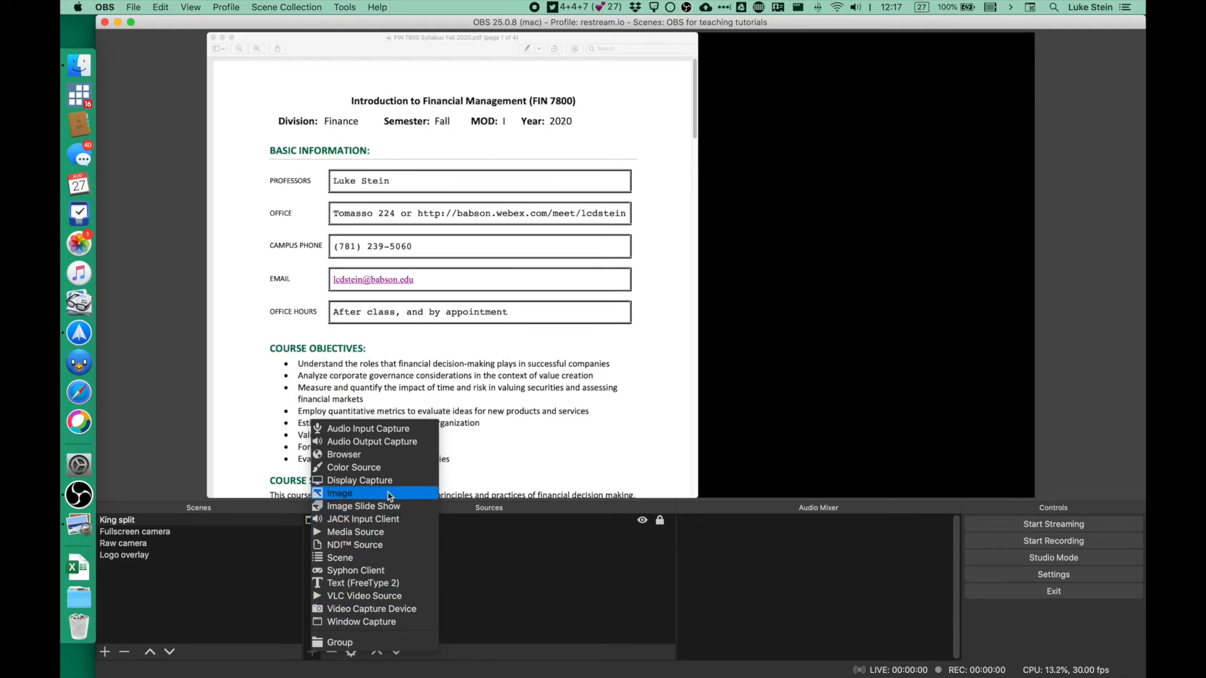
left_click(386, 559)
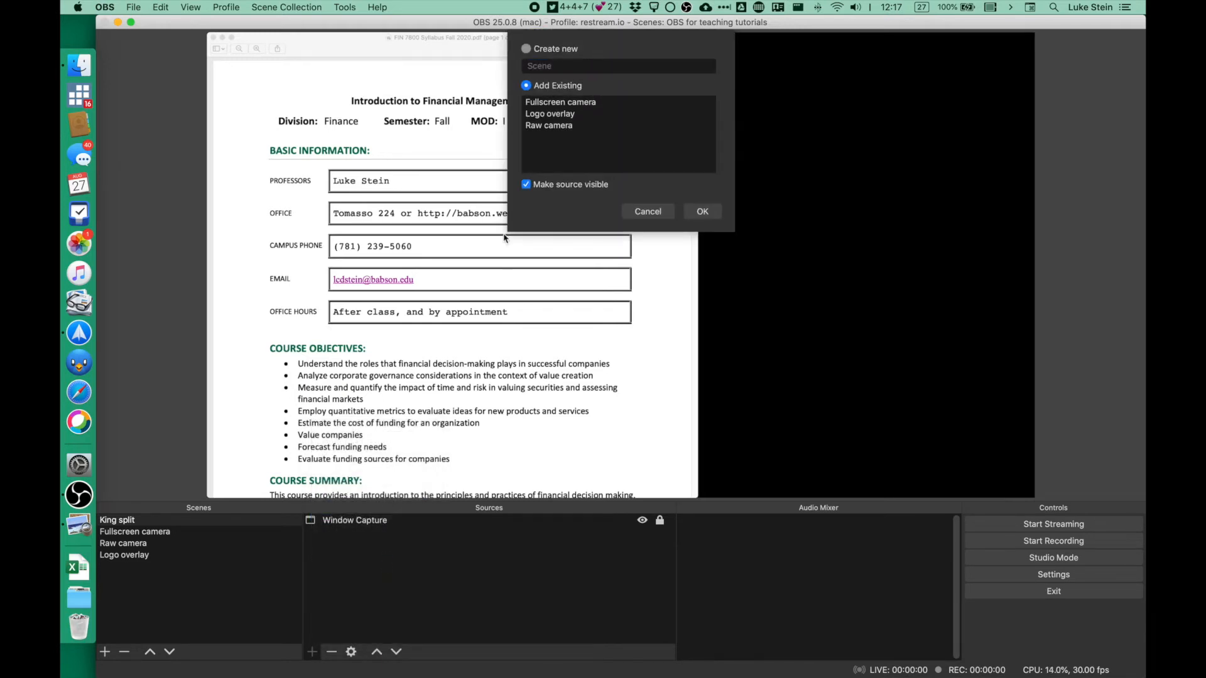
left_click(581, 103)
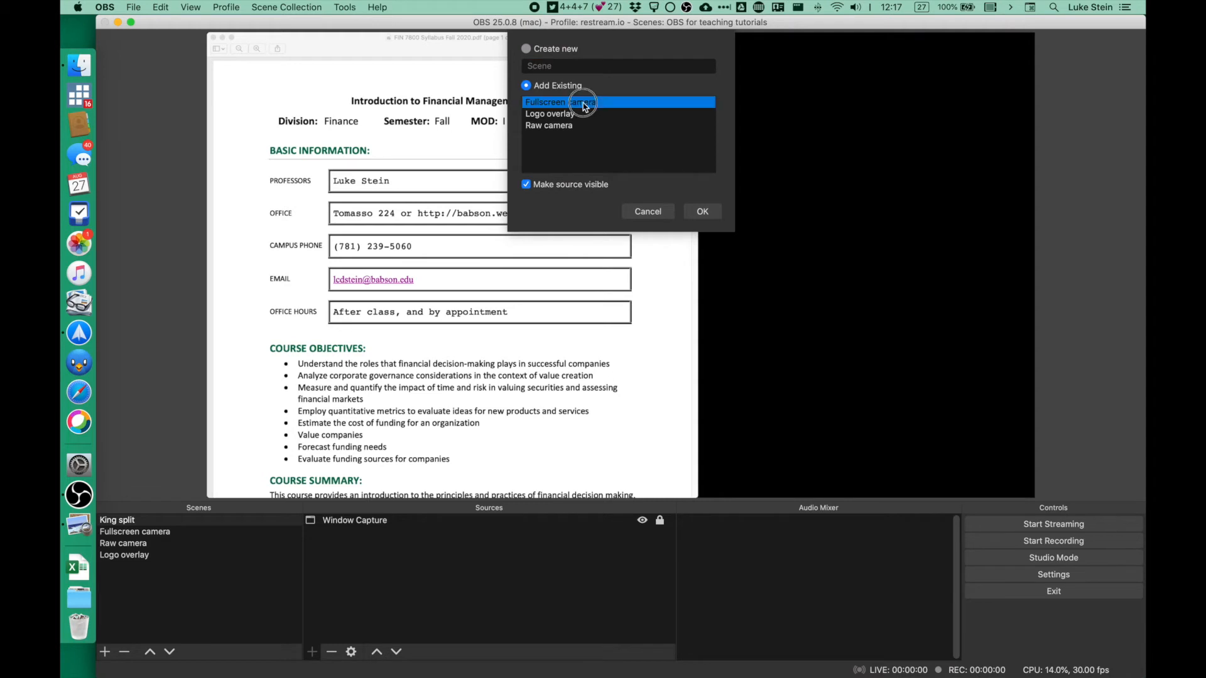
left_click(699, 211)
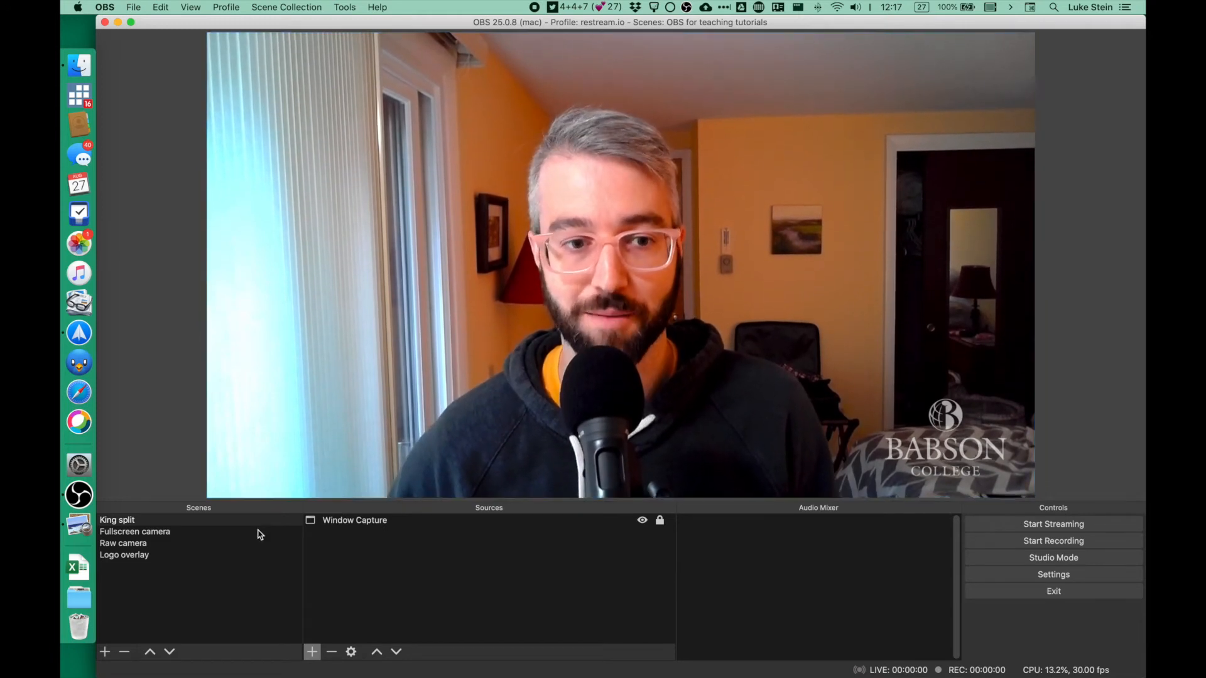
left_click(166, 532)
left_click(151, 520)
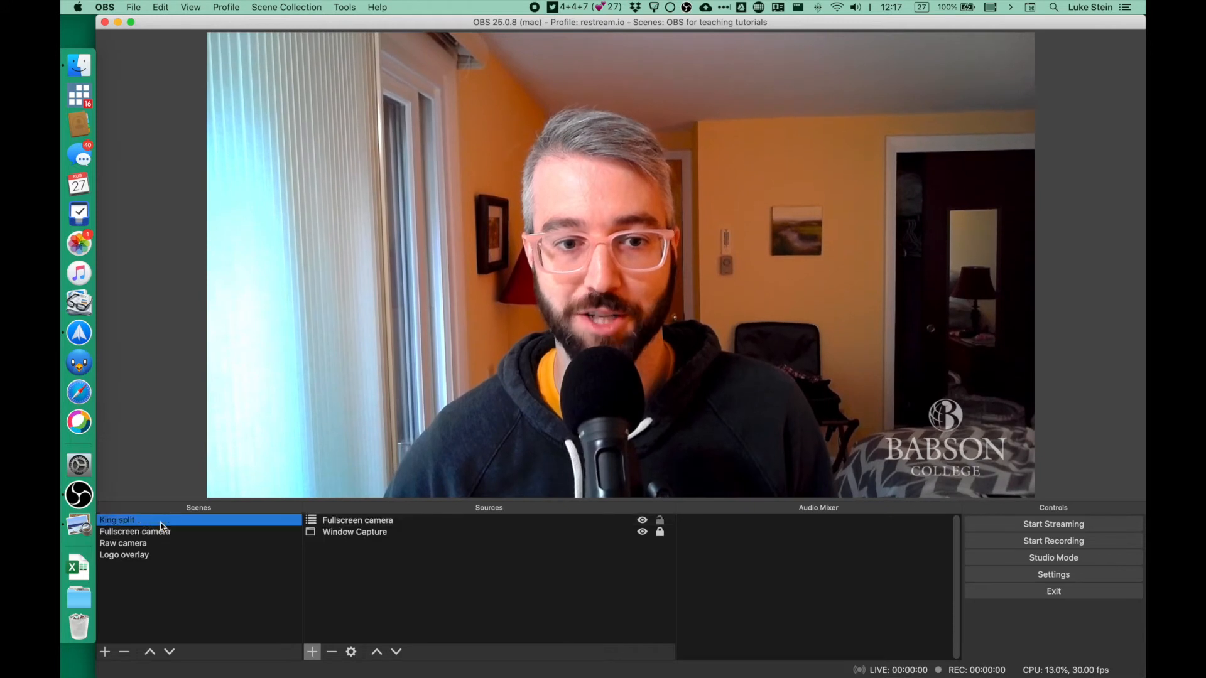
Step: Remove the Fullscreen camera source from the King split scene
left_click(421, 521)
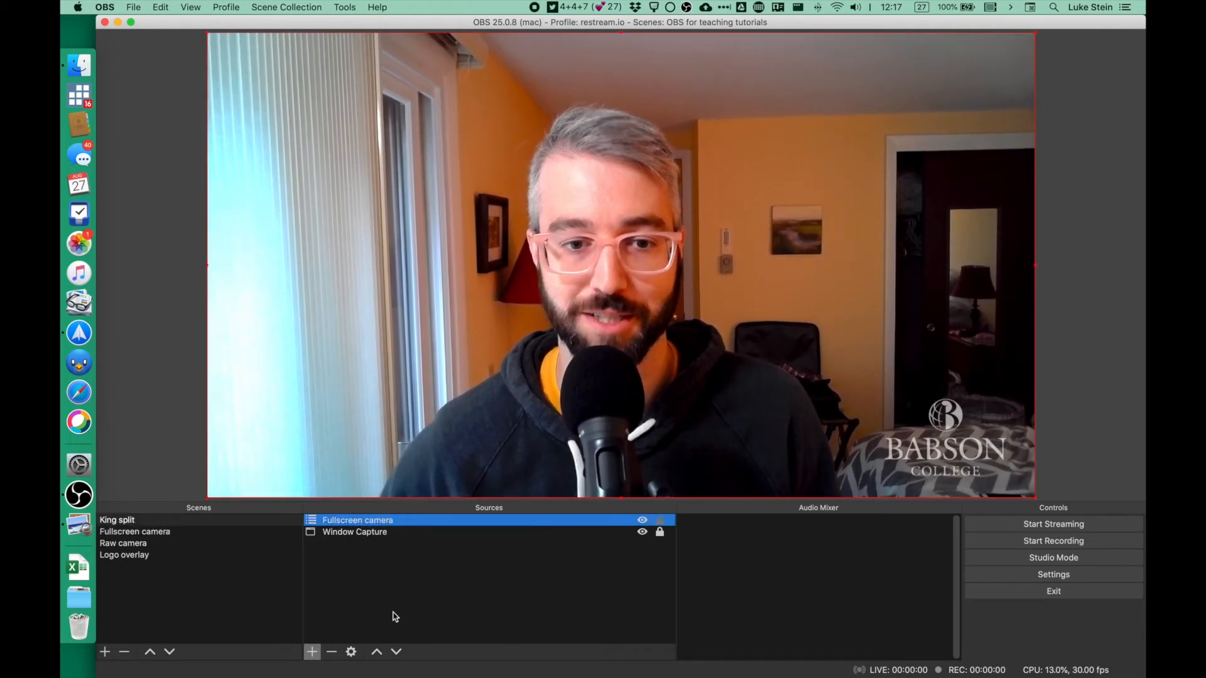
double_click(406, 525)
key("Escape")
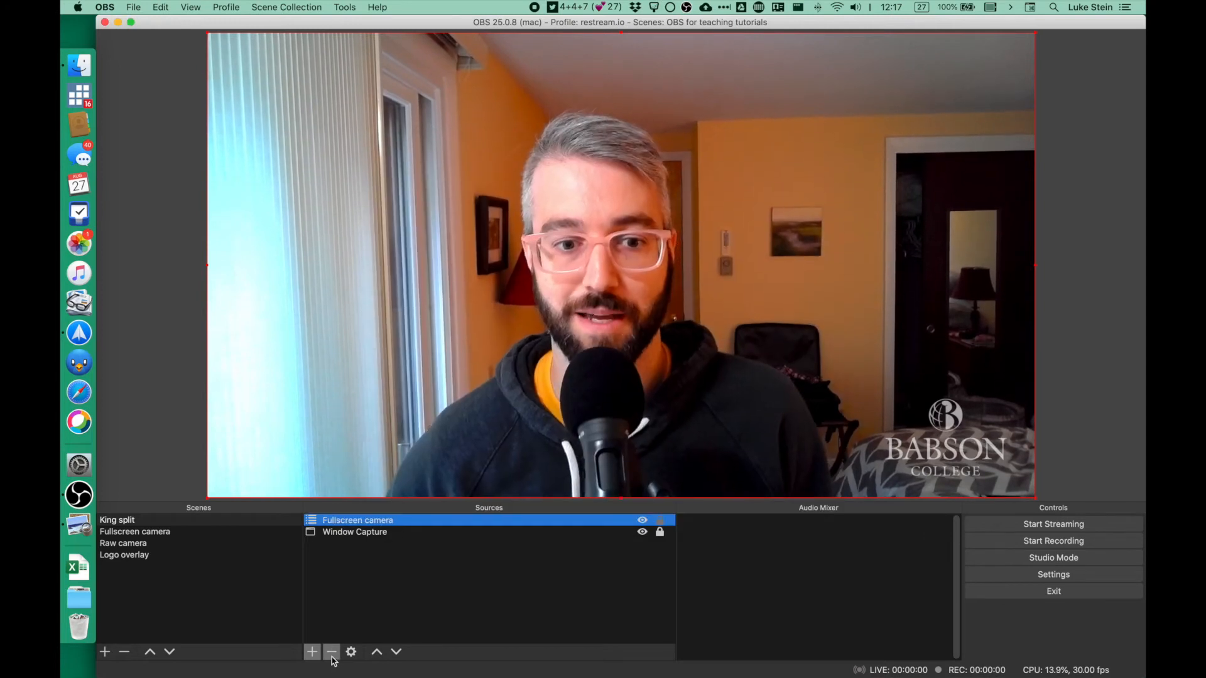
left_click(332, 652)
left_click(709, 363)
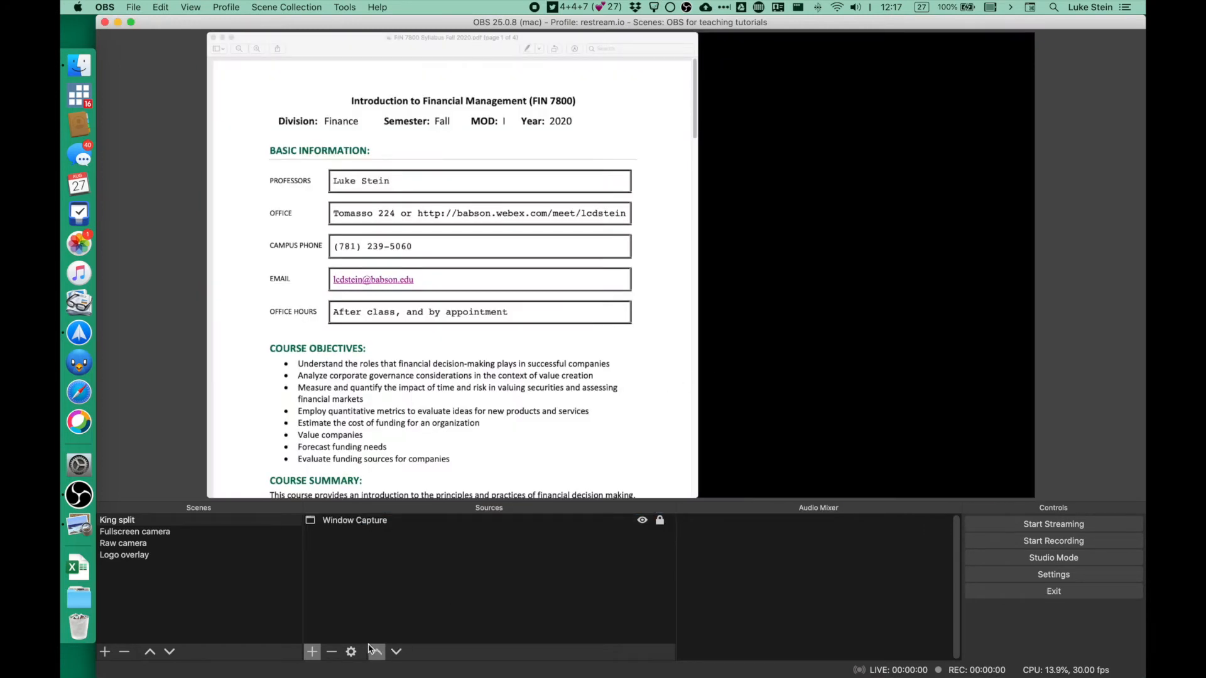
Step: Add the existing Raw camera scene as a source in King split, and reselect the scene to refresh its sources
left_click(313, 652)
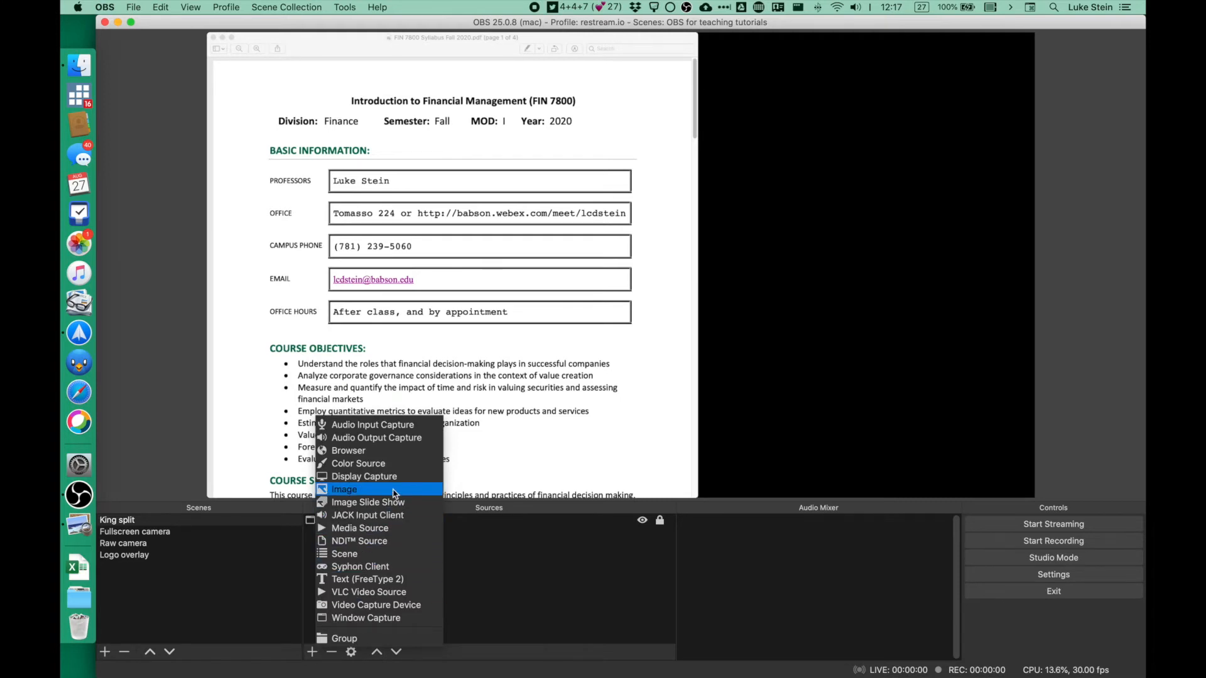
left_click(388, 555)
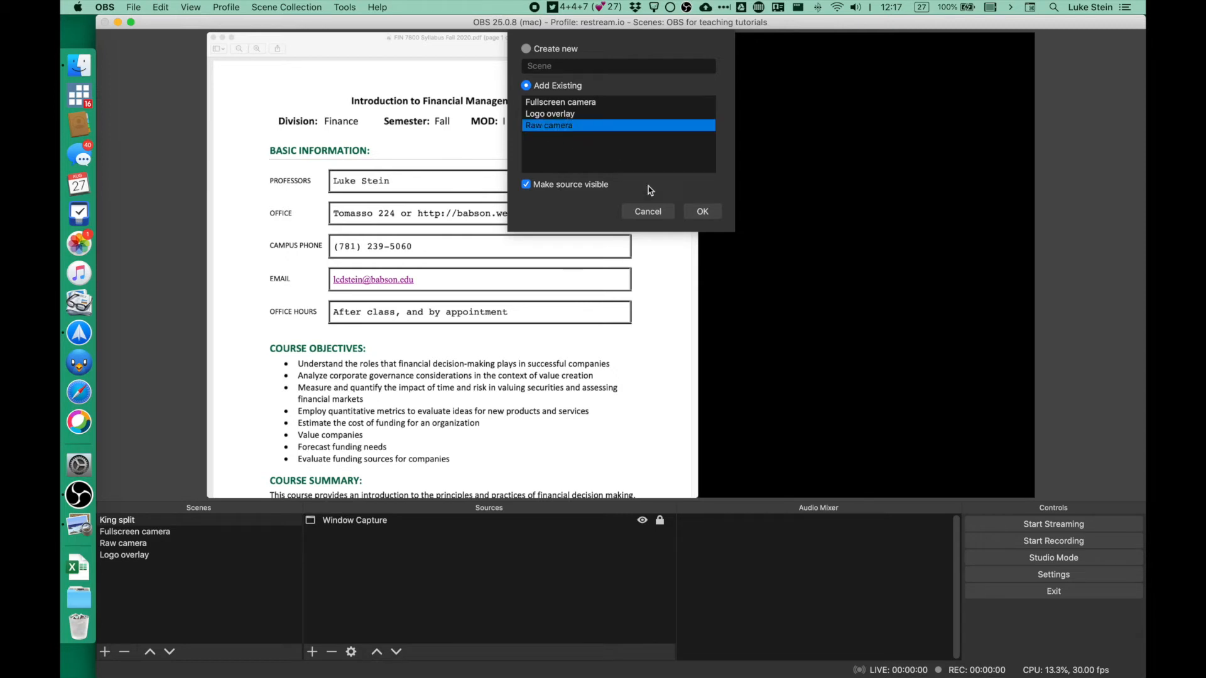
left_click(702, 212)
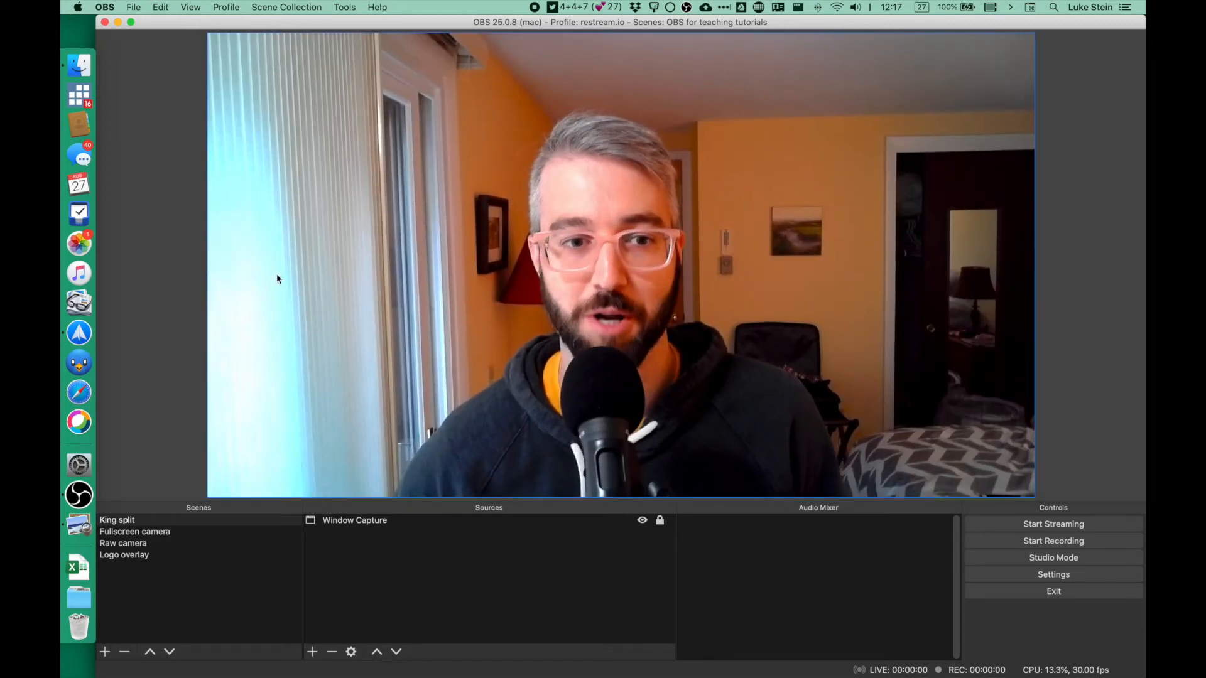
left_click(162, 531)
left_click(162, 521)
Step: Crop the left and right sides of the Raw camera source to a narrow portrait frame around the presenter
left_click(342, 521)
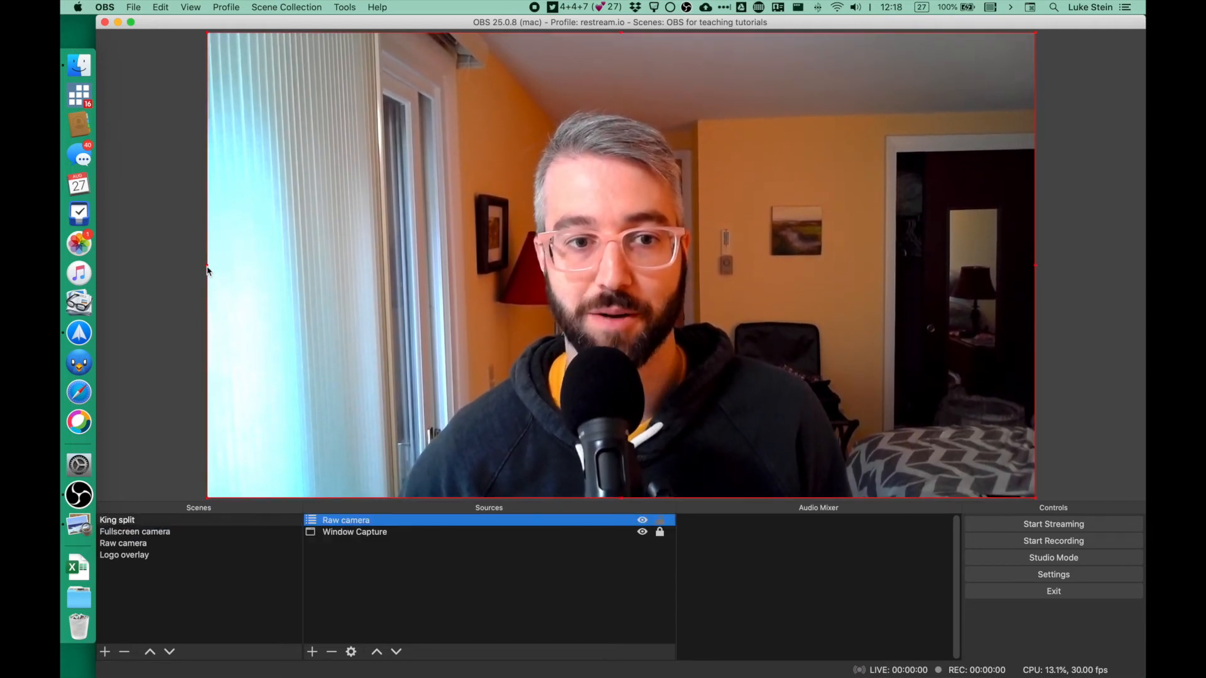
left_click_drag(208, 269, 397, 283)
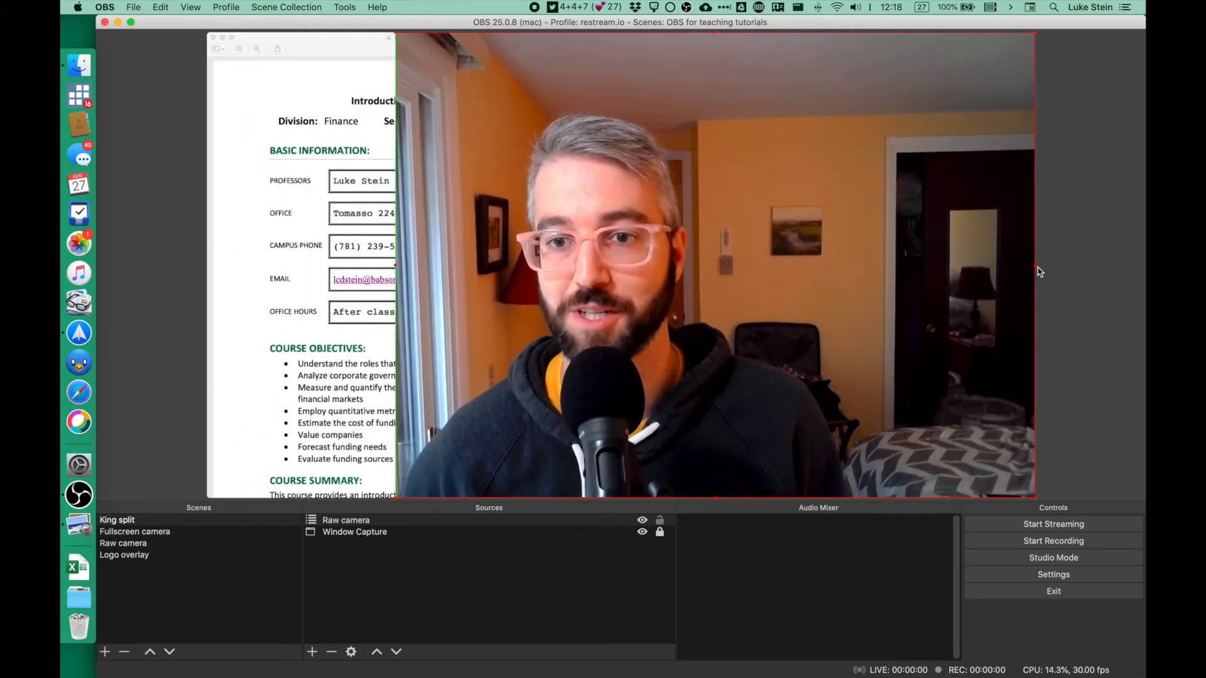
left_click_drag(1034, 266, 973, 264)
left_click_drag(902, 267, 779, 276)
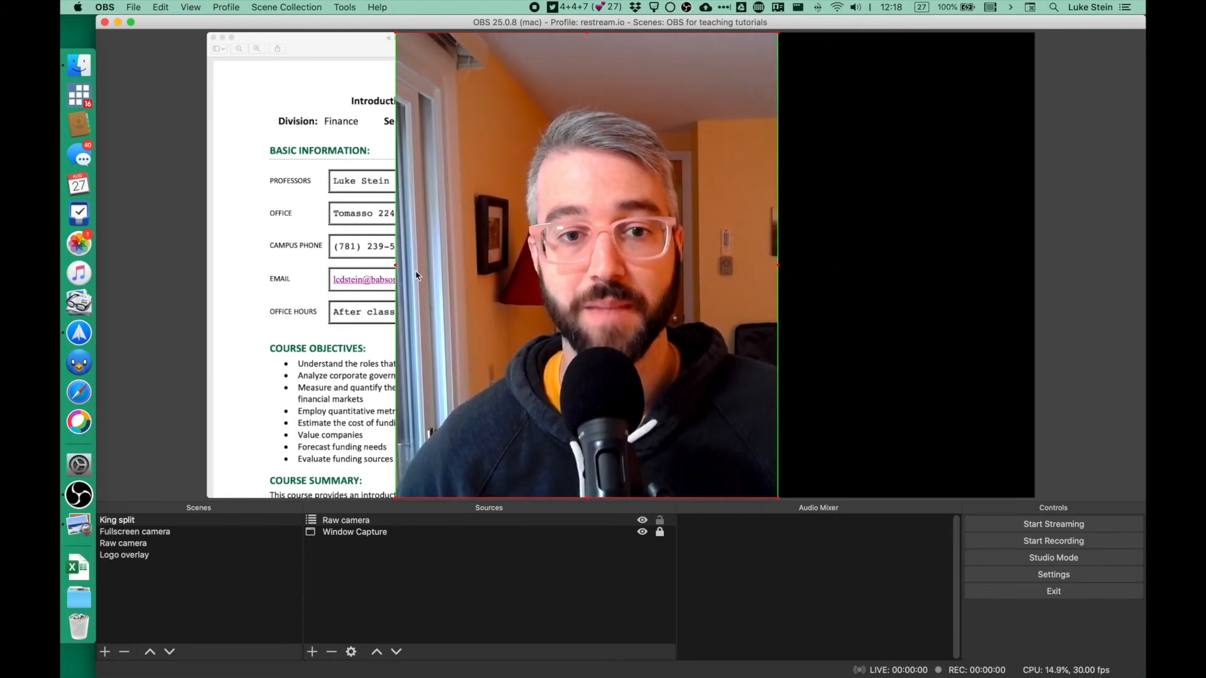
left_click_drag(395, 267, 422, 267)
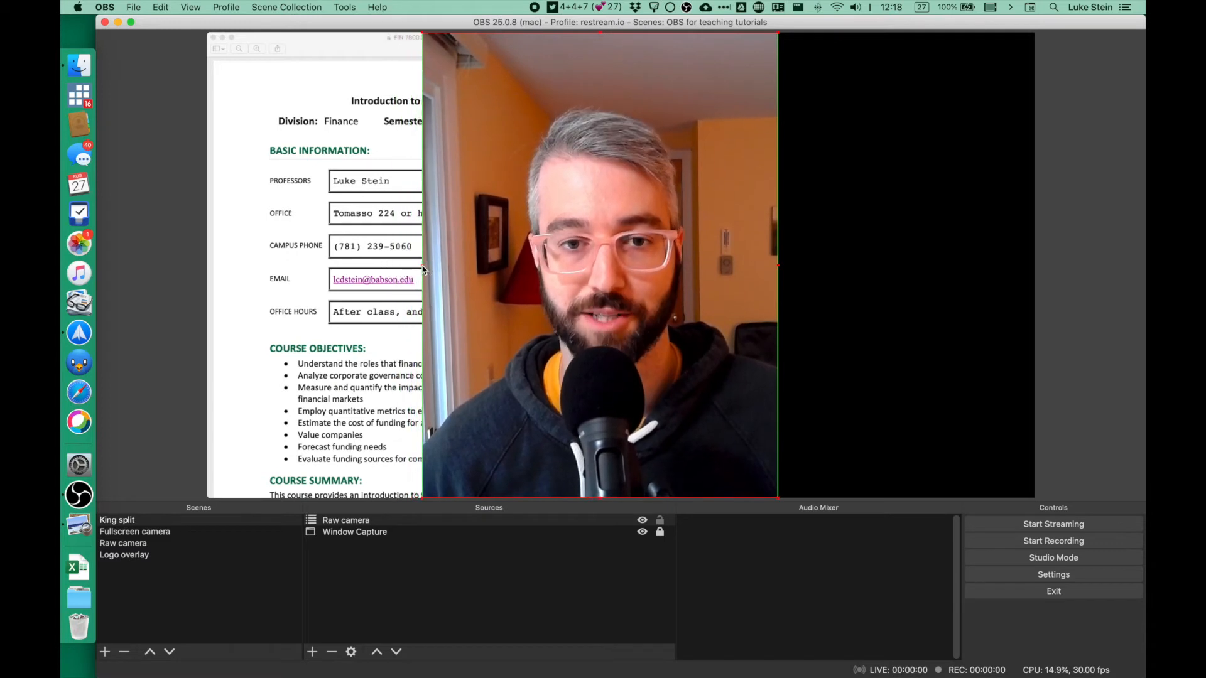
Step: Place the cropped Raw camera against the canvas's right edge, adjust its side crops to meet the document's edge, and lock it
left_click_drag(515, 265, 771, 263)
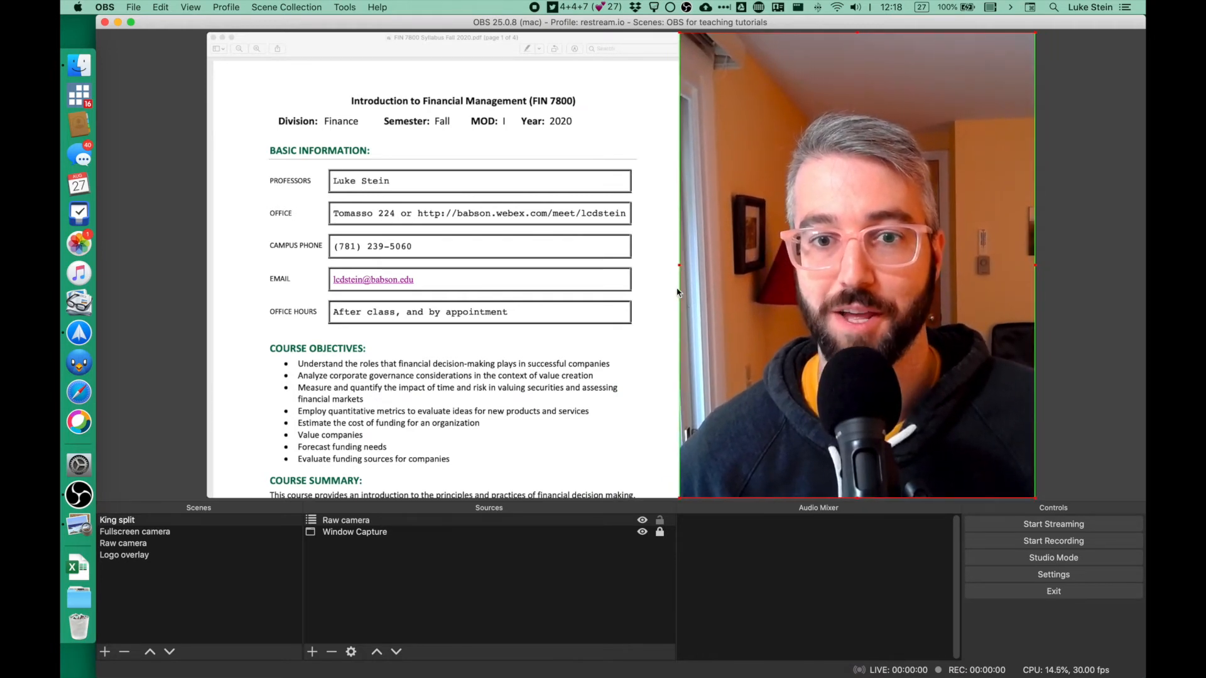
left_click_drag(680, 269, 697, 263)
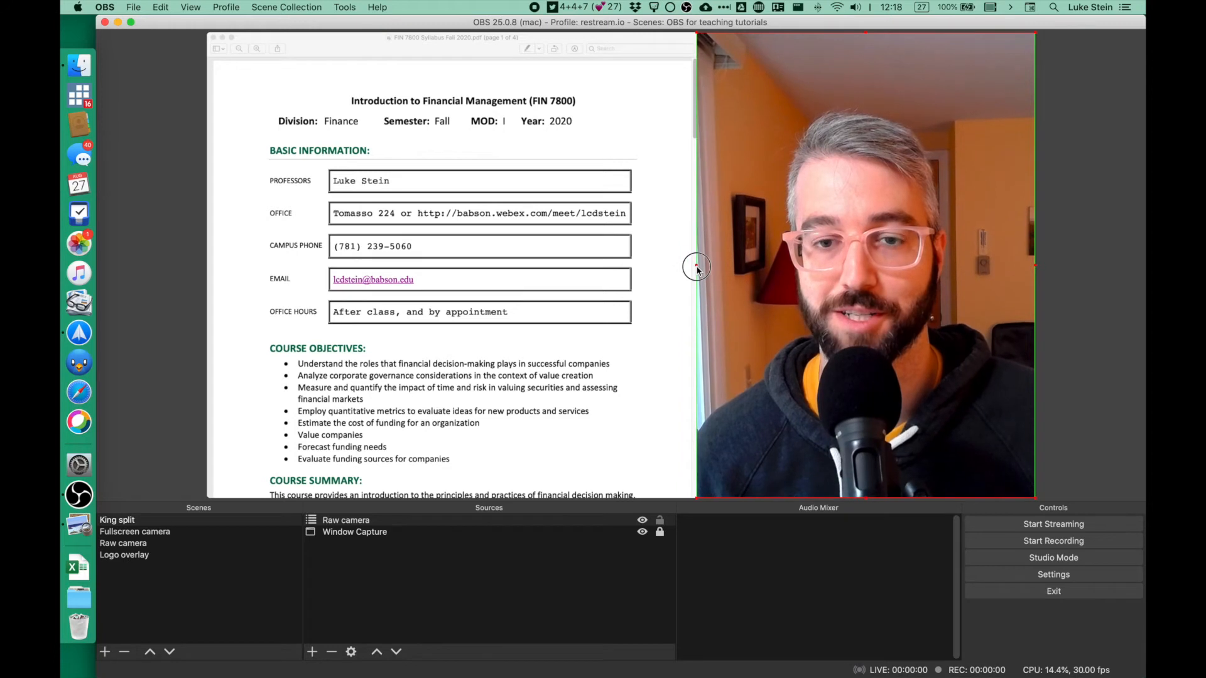
left_click_drag(1036, 263, 981, 259)
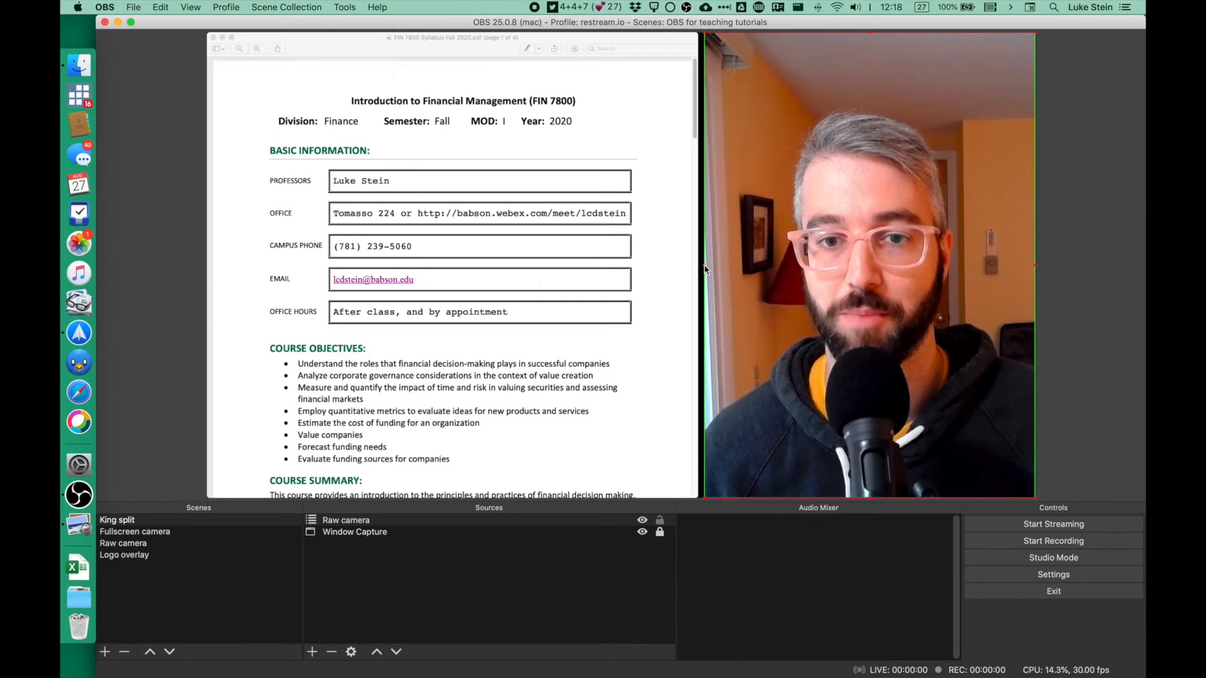
left_click_drag(704, 266, 697, 268)
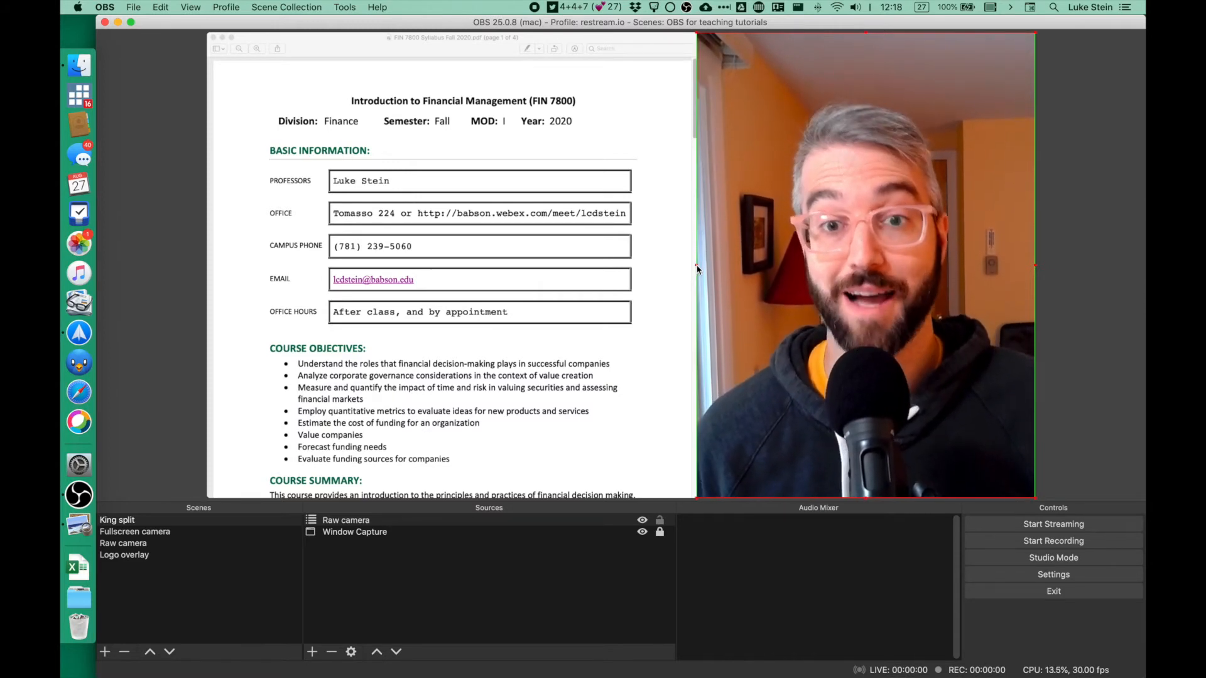
left_click(661, 522)
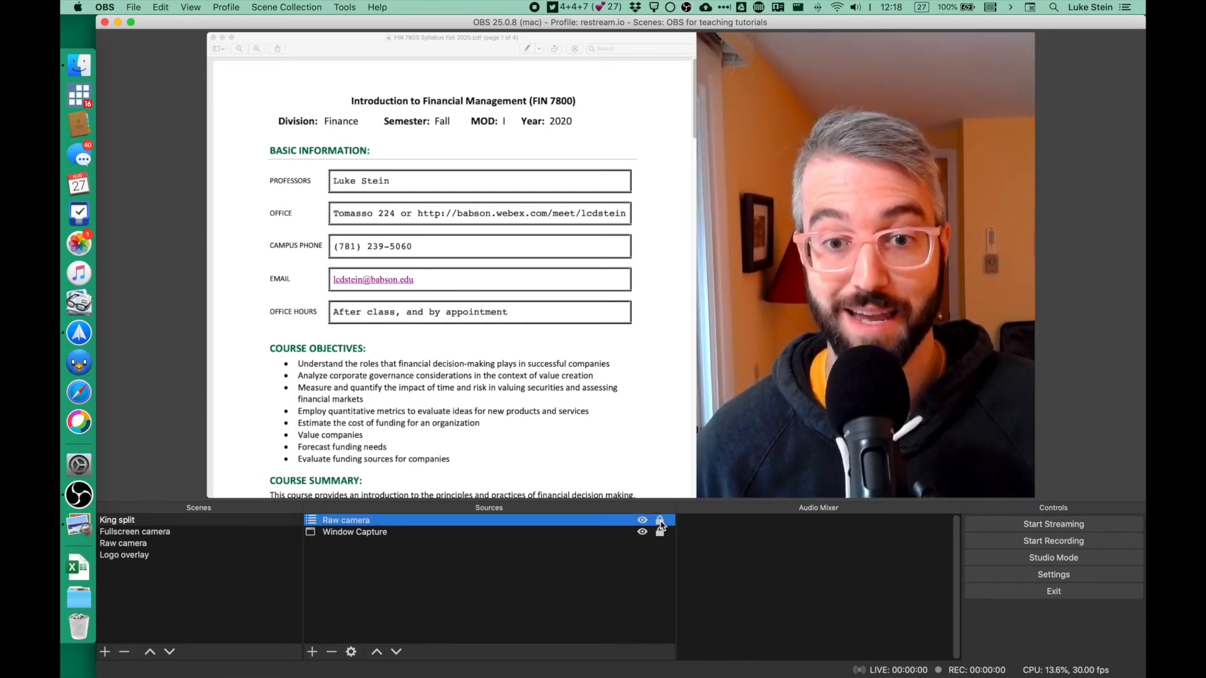
Step: Add the existing Logo overlay scene as the topmost source in King split, and reselect the scene to refresh its sources
left_click(312, 653)
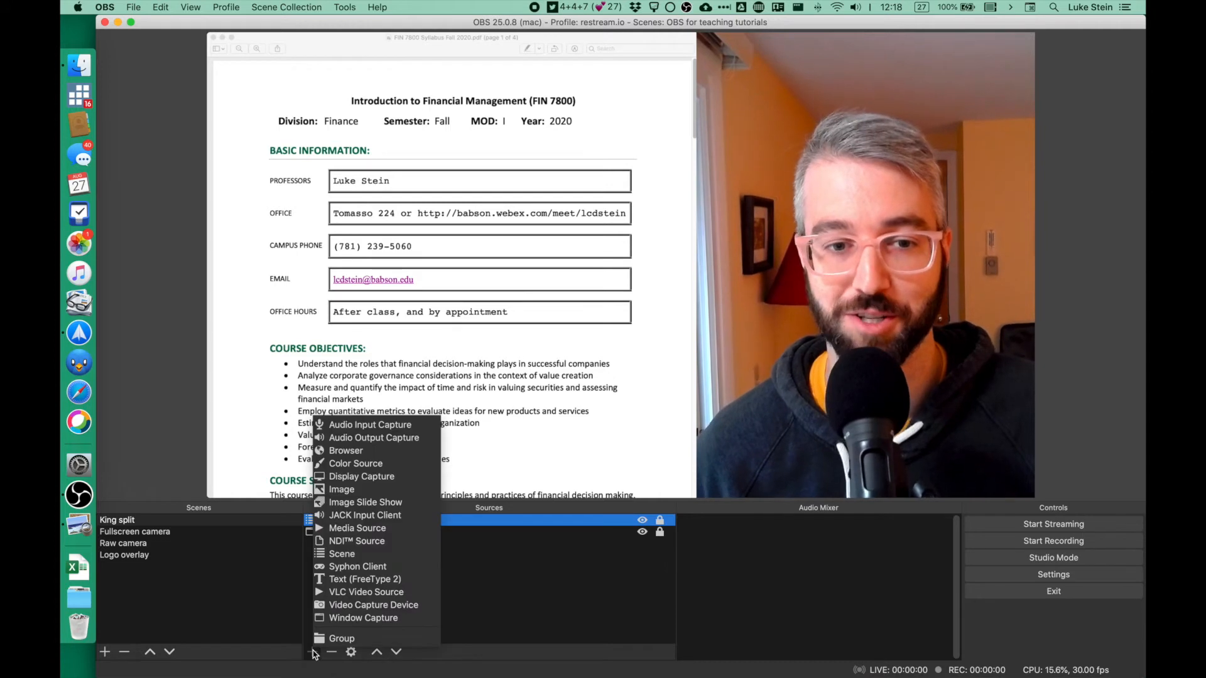
left_click(343, 554)
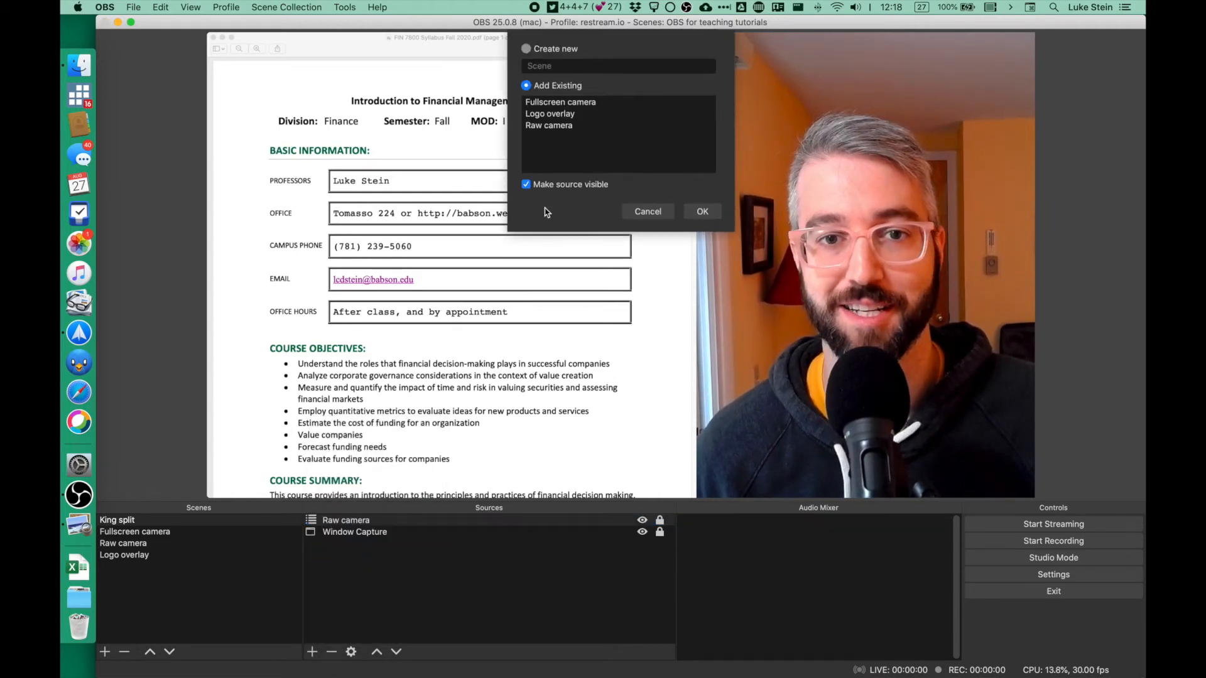
left_click(548, 115)
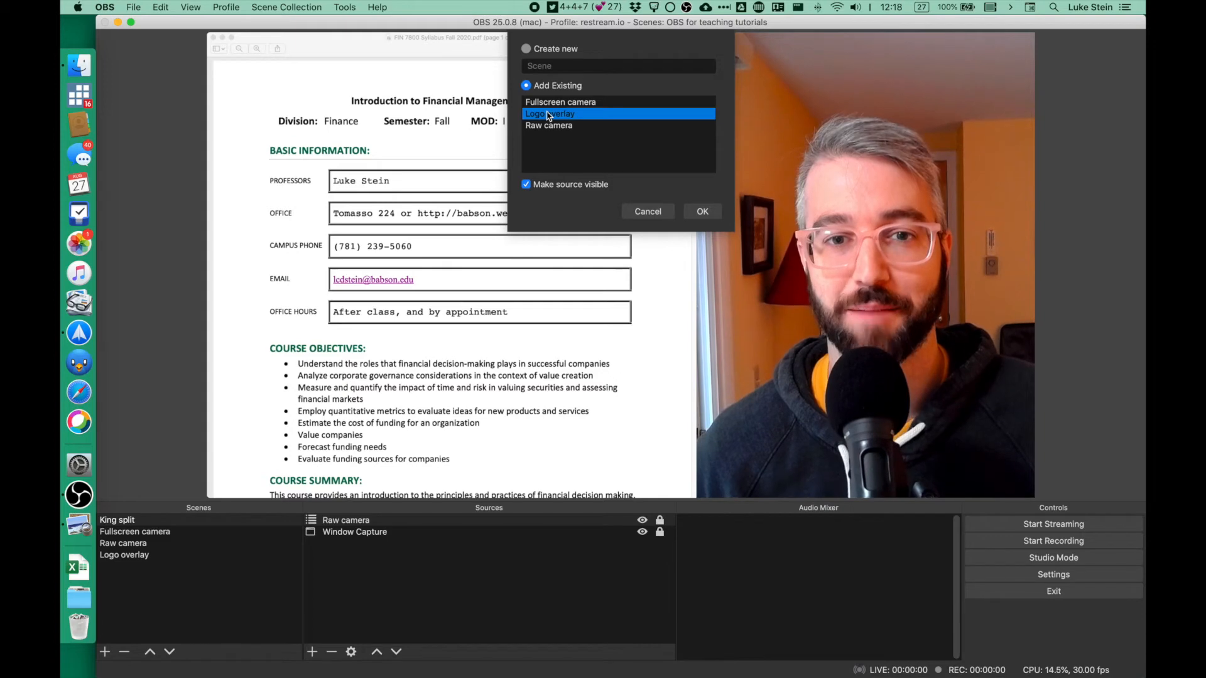
left_click(703, 212)
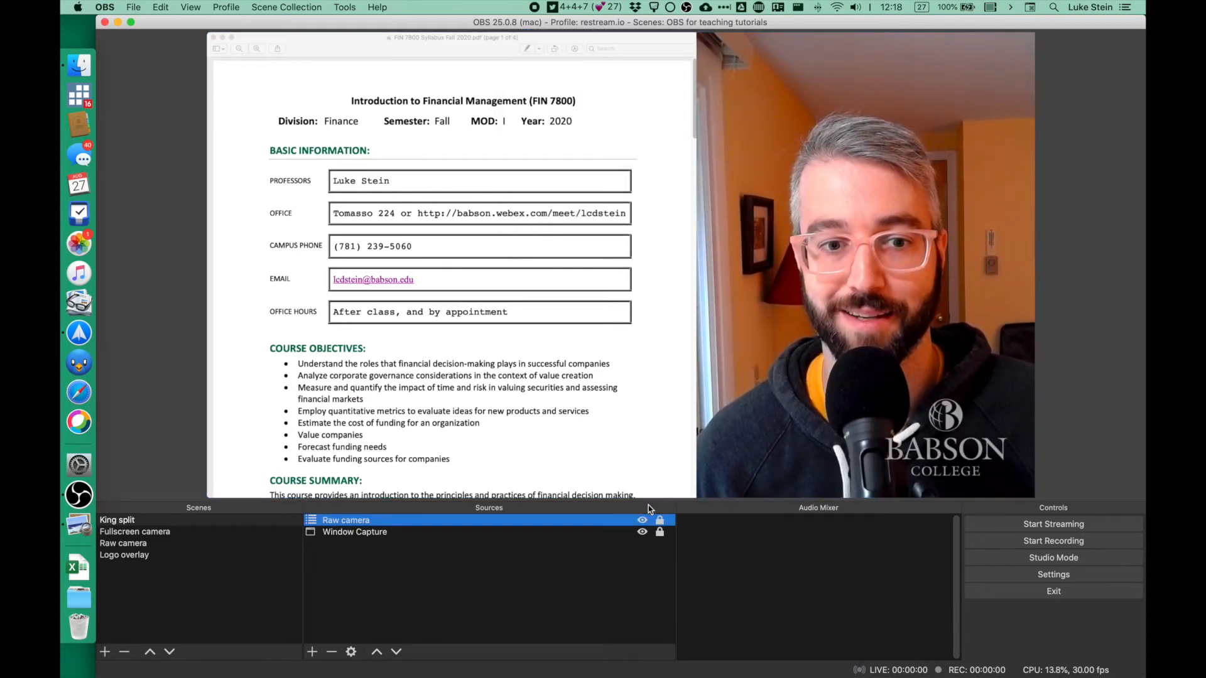
left_click(151, 532)
left_click(118, 520)
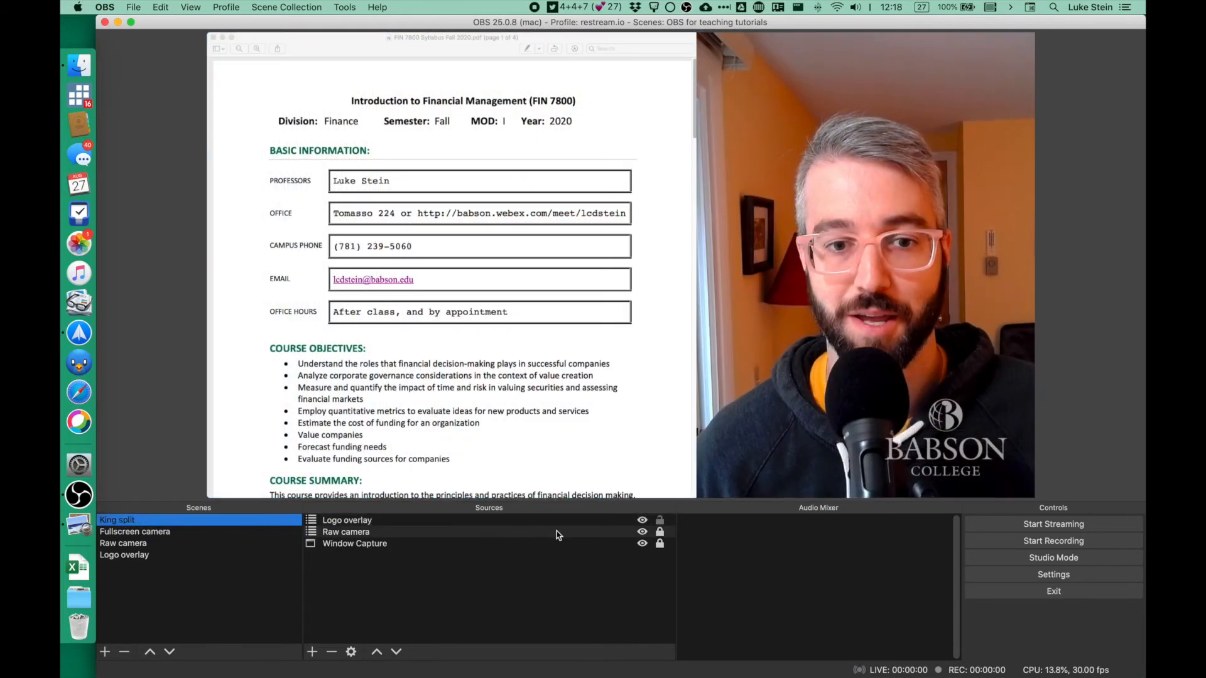
Step: Lock the Logo overlay source in the King split scene and reselect that scene
left_click(660, 528)
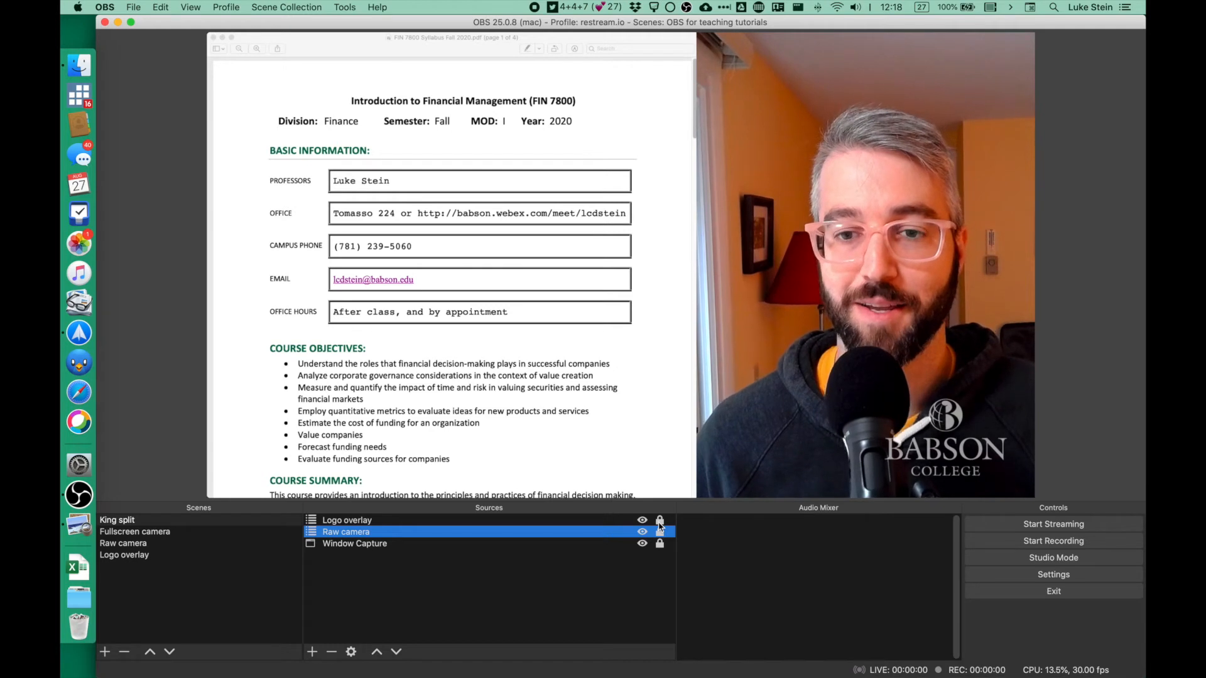
left_click(768, 422)
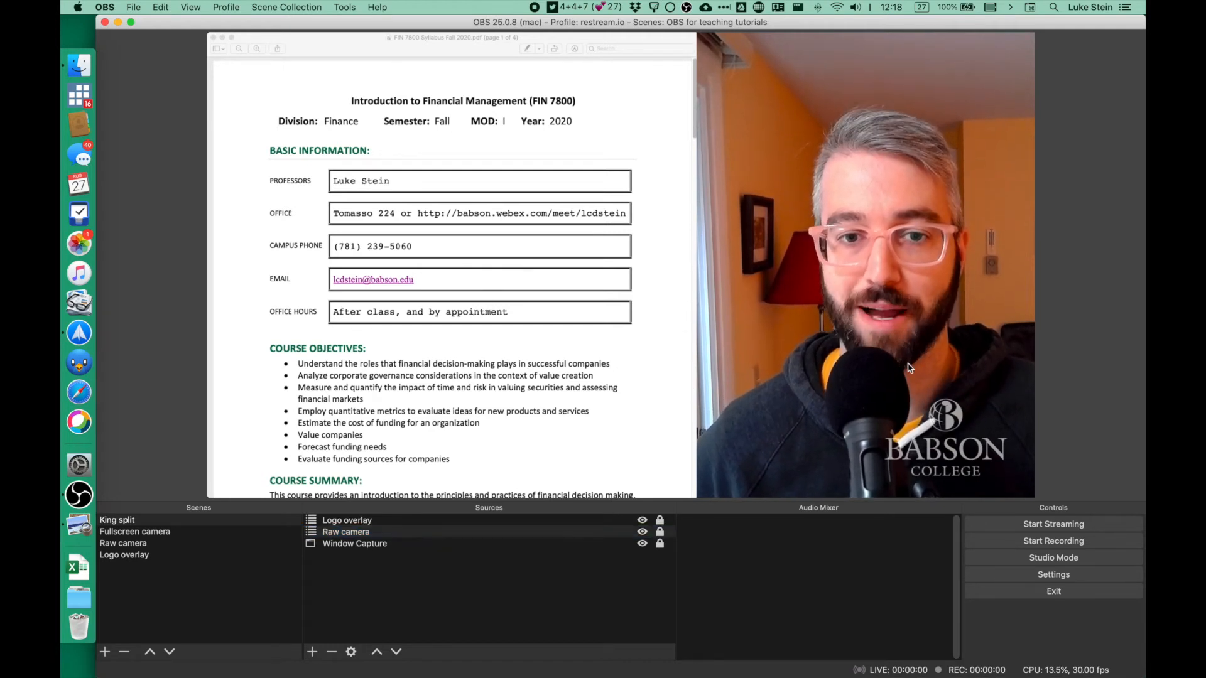
left_click(220, 522)
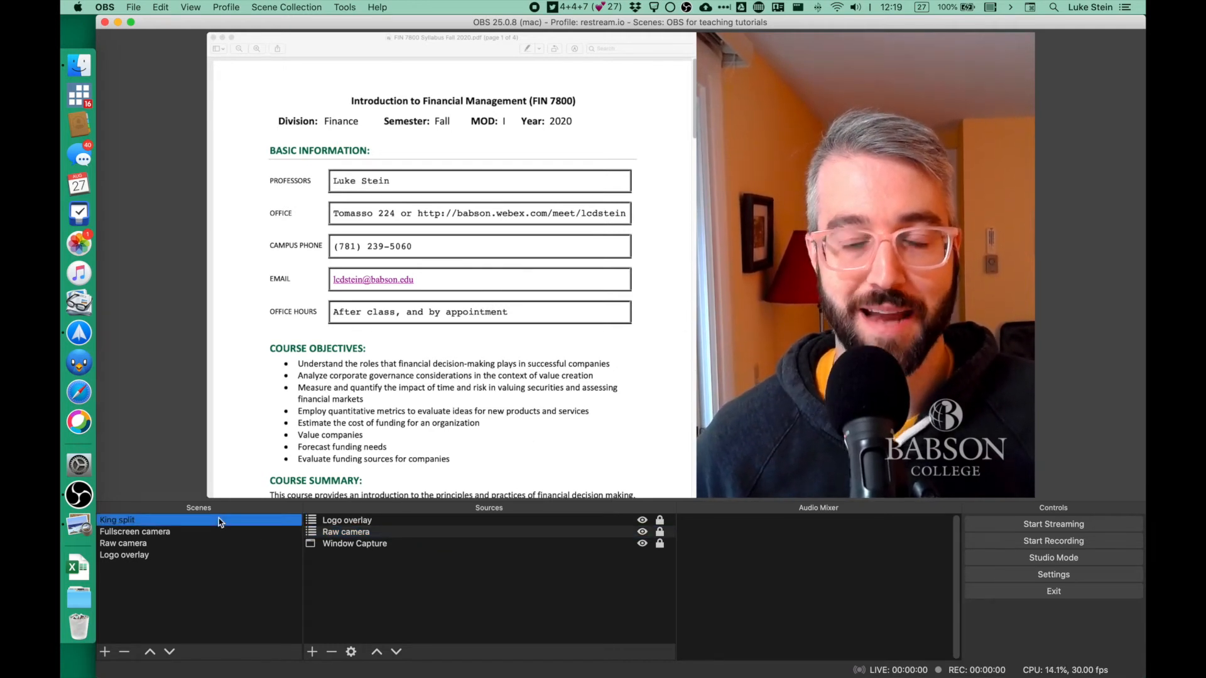
Step: Move the Fullscreen camera scene above King split in the scene order and select Fullscreen camera
left_click(188, 532)
left_click_drag(189, 532, 189, 522)
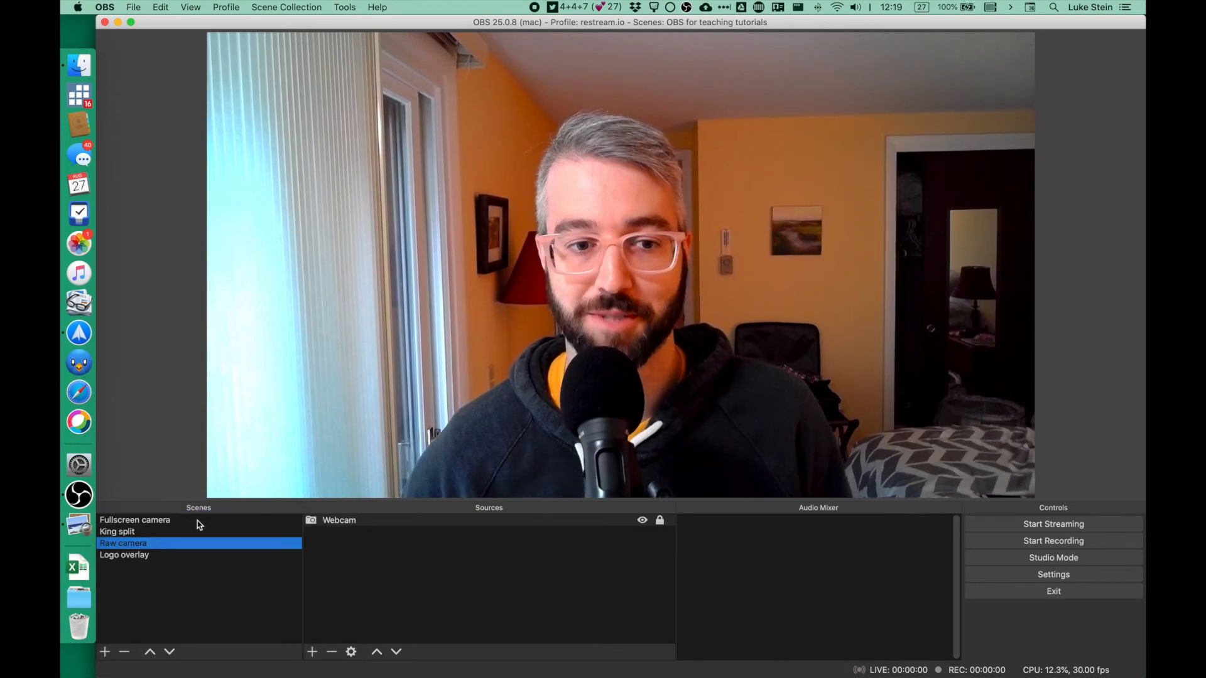
left_click(183, 522)
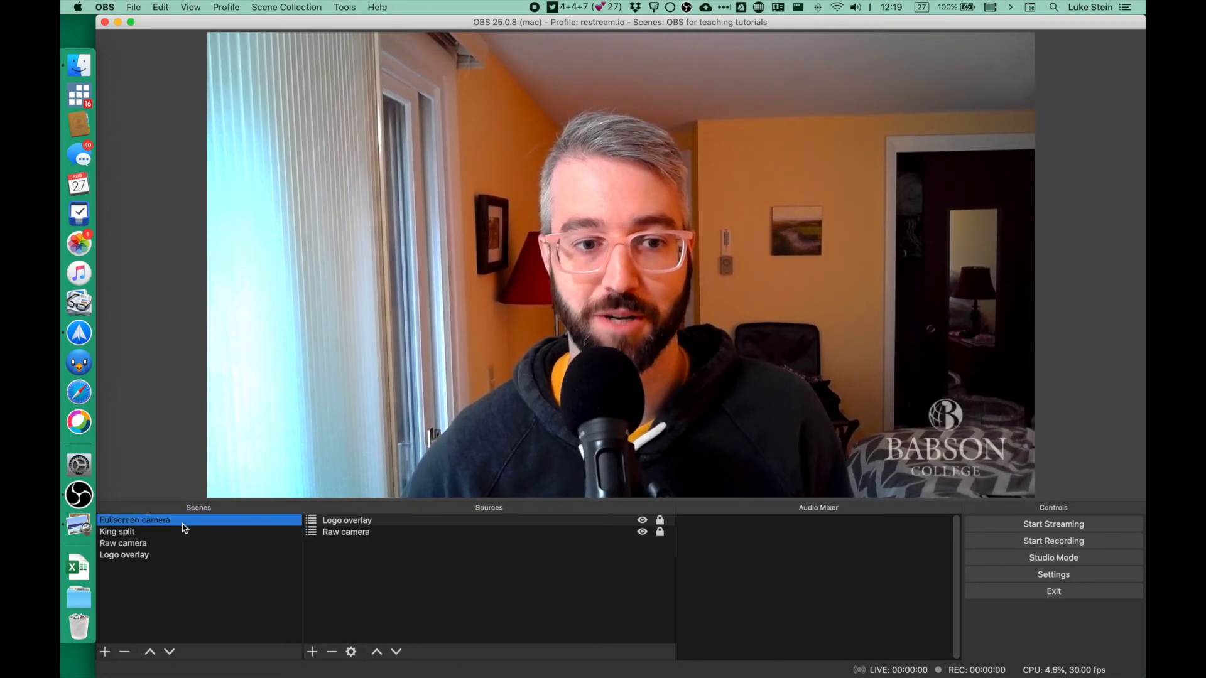
Step: Alternate between the Fullscreen camera and King split scenes to preview the transition, finishing on King split
key("Down")
key("Up")
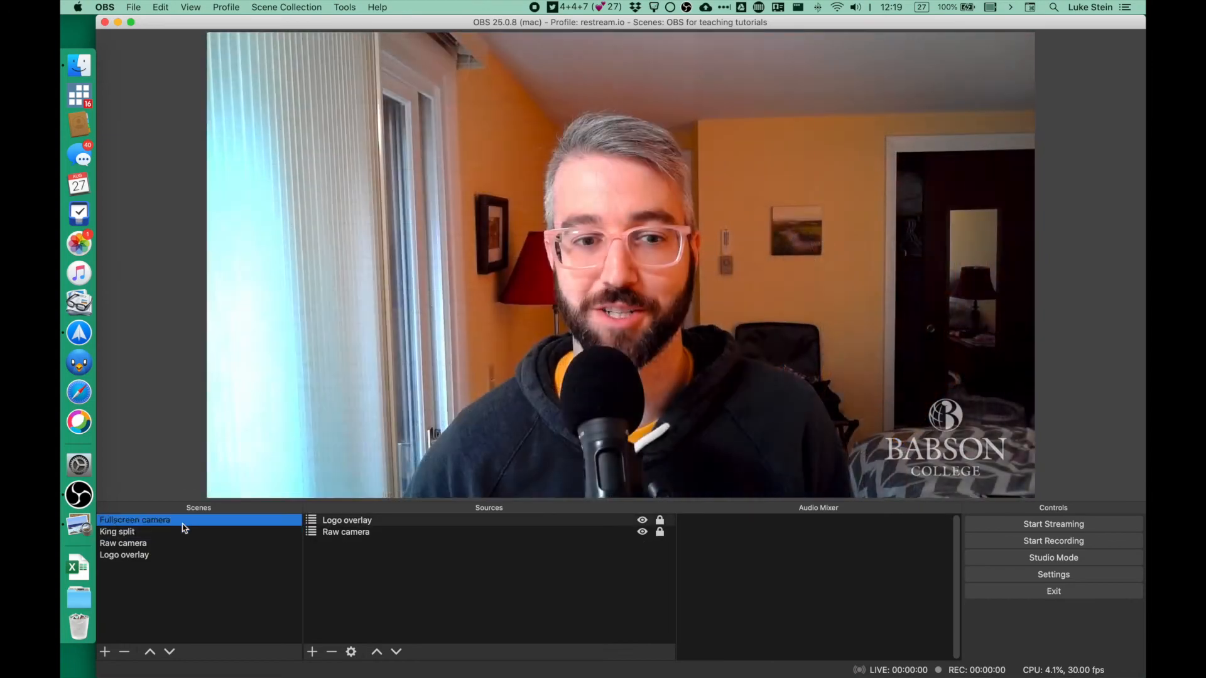
key("Down")
key("Up")
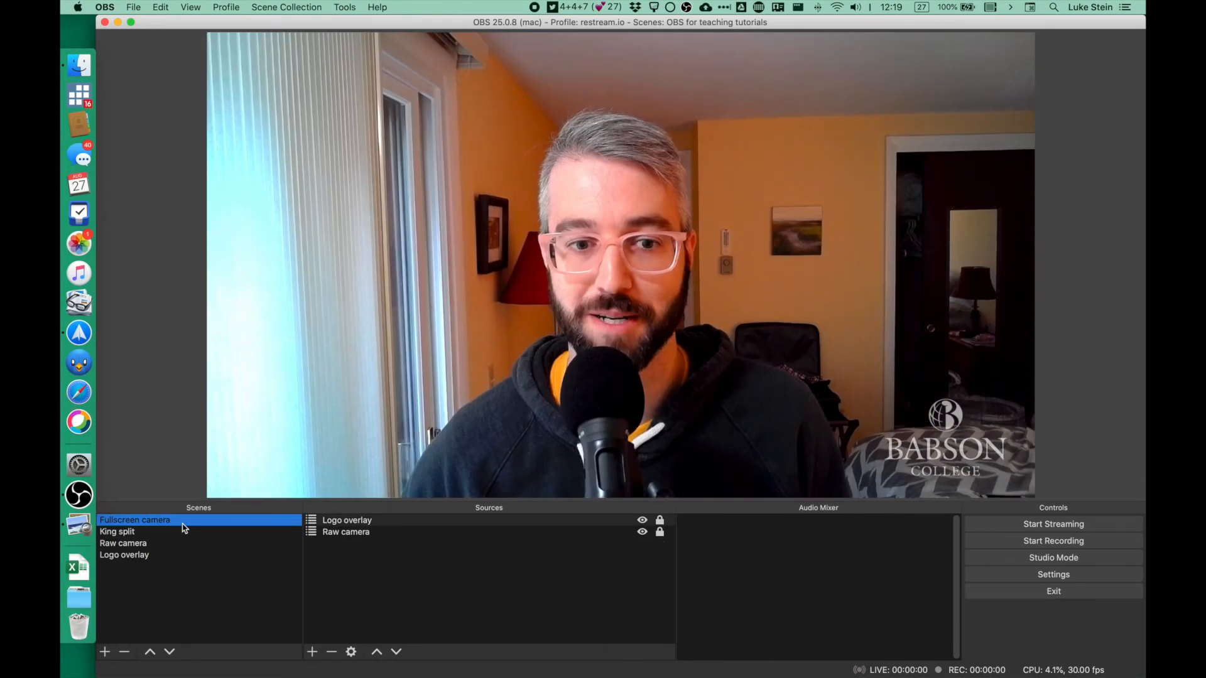
key("Down")
key("Up")
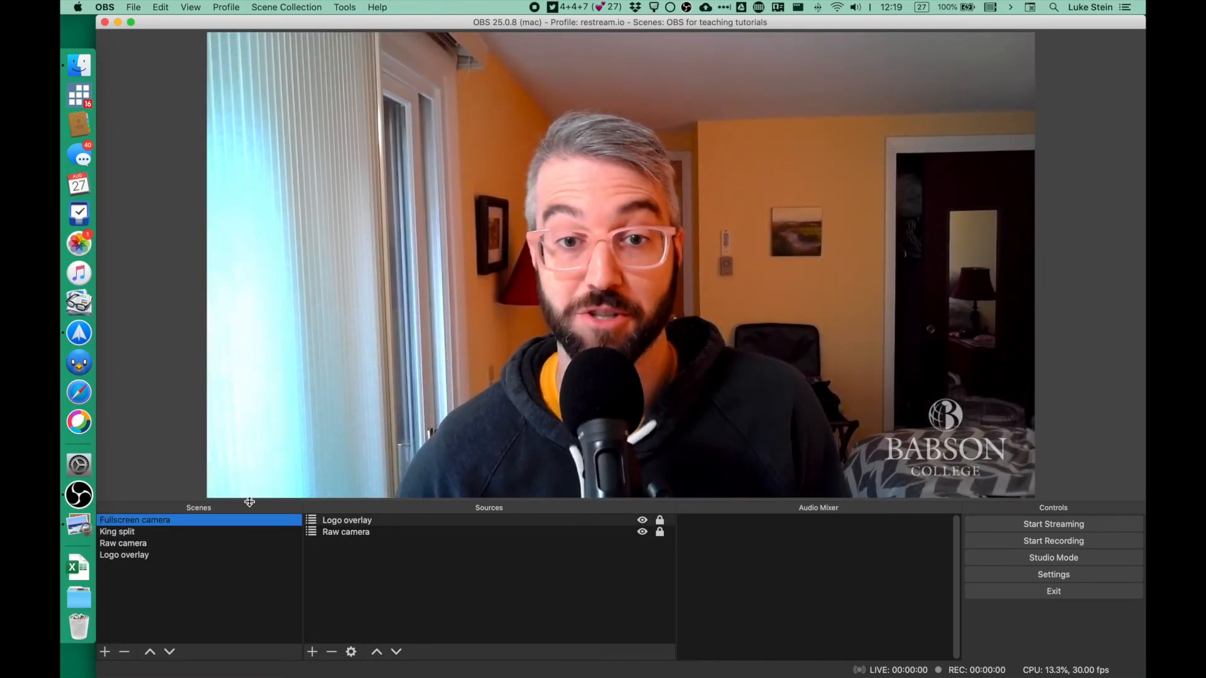
left_click(203, 533)
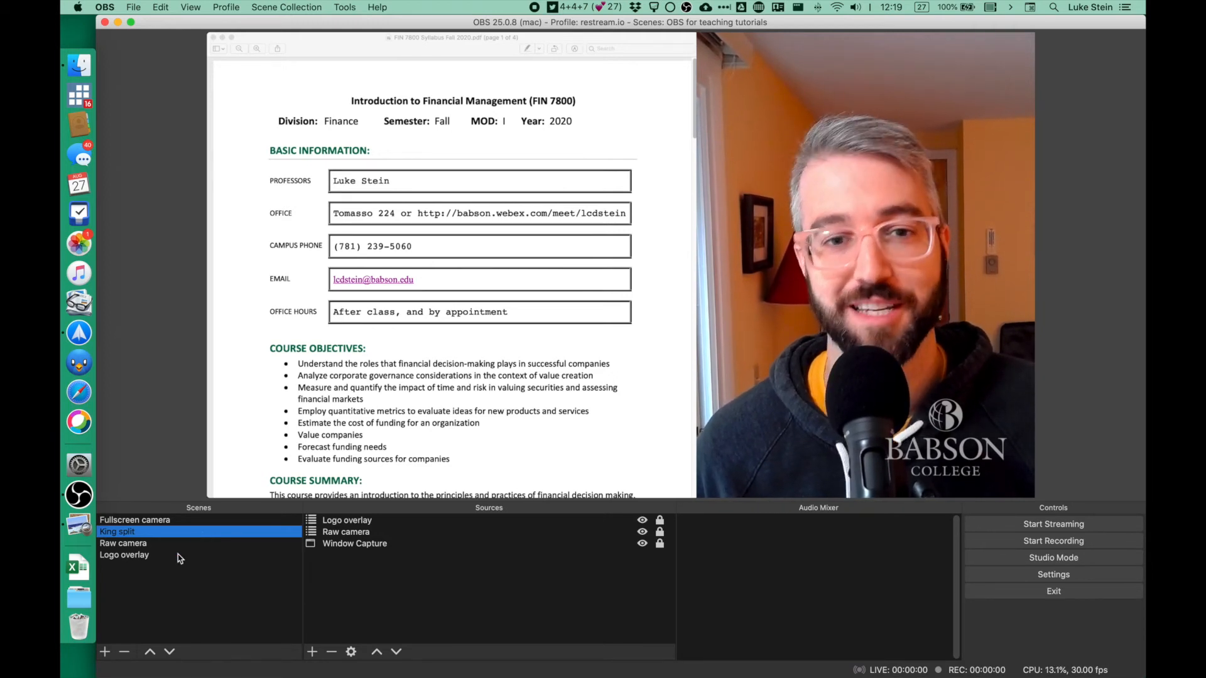
Step: Create a scene named Title card, place it directly below Fullscreen camera in the scene order, and select it
left_click(107, 653)
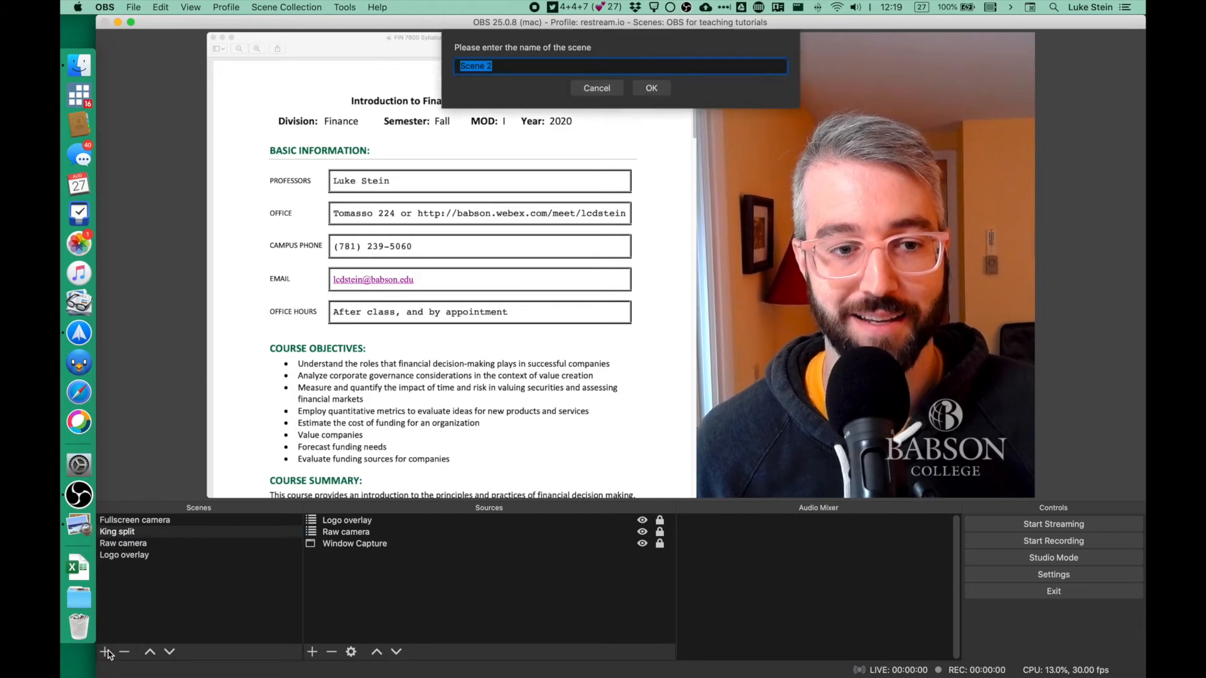
type("Title")
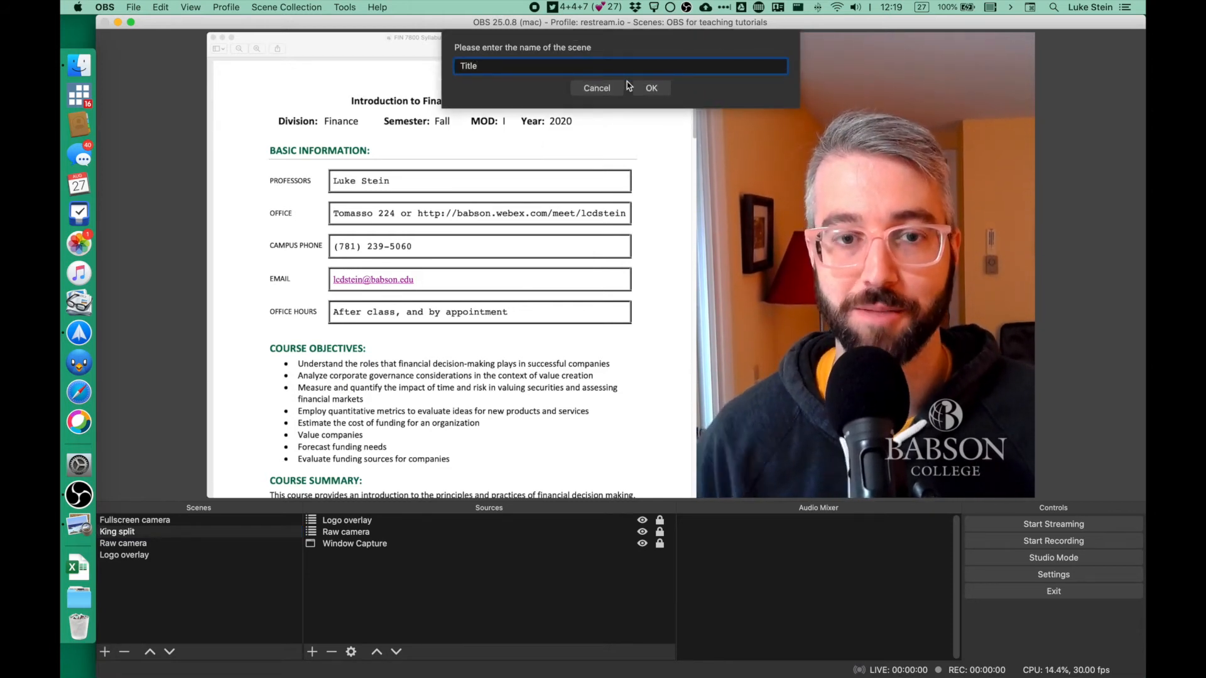
type(" card")
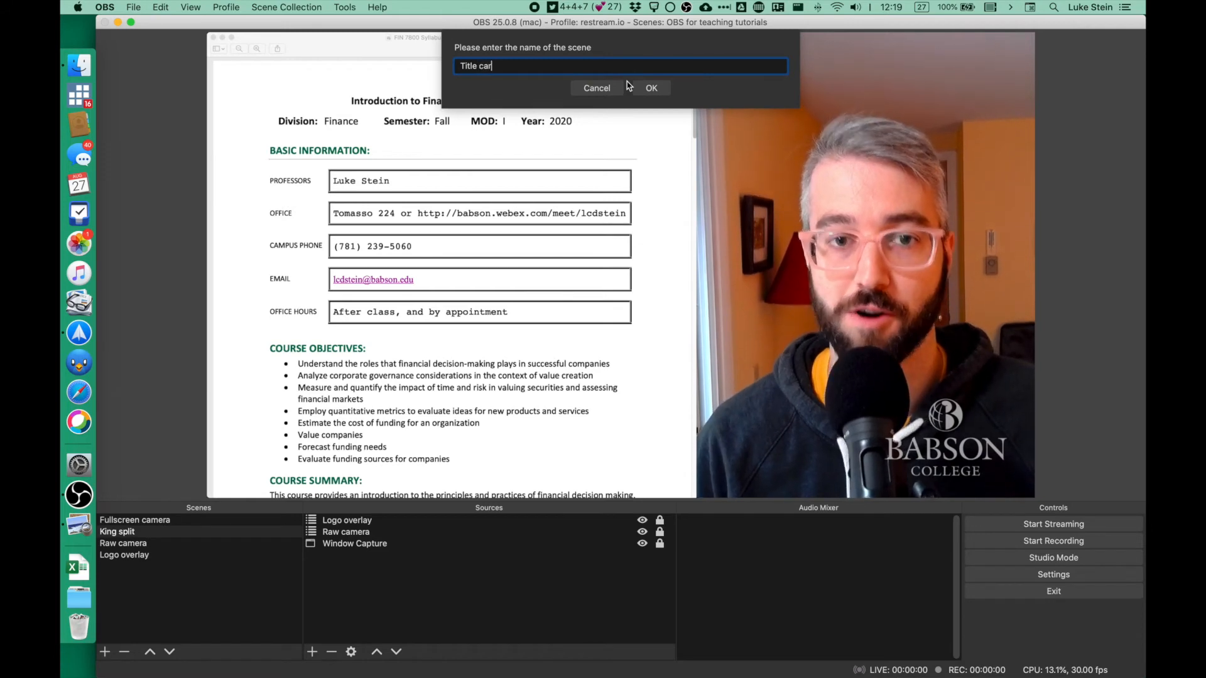
left_click(664, 90)
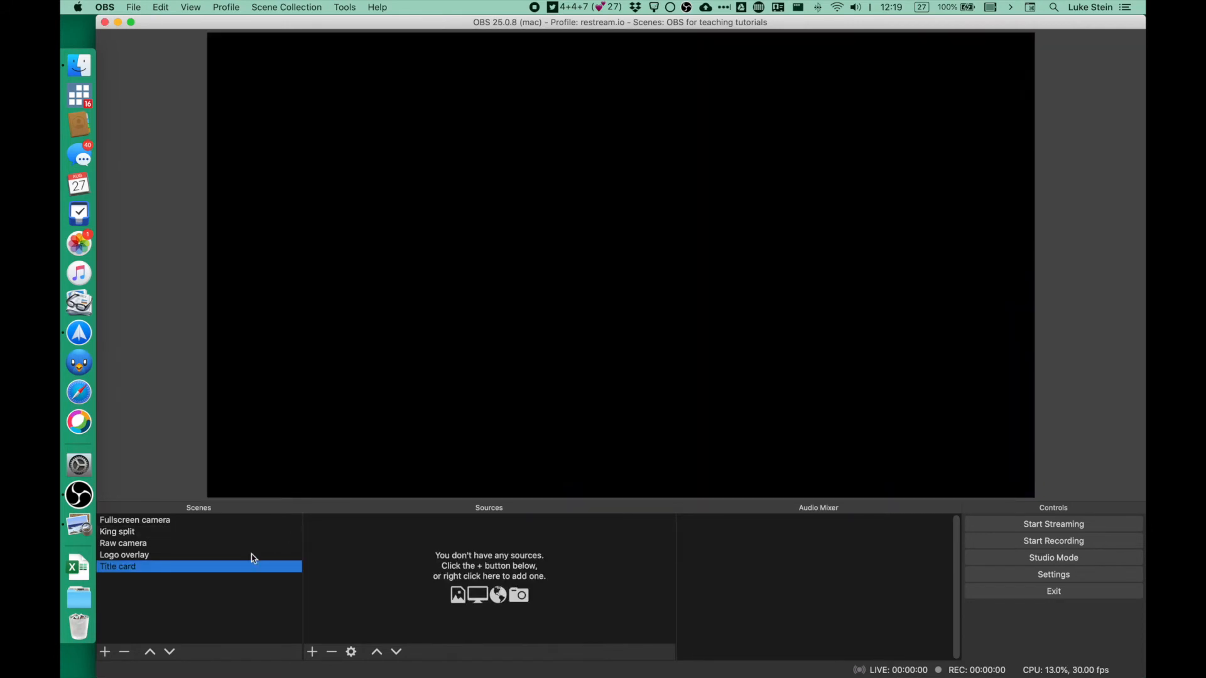
left_click_drag(239, 571, 242, 529)
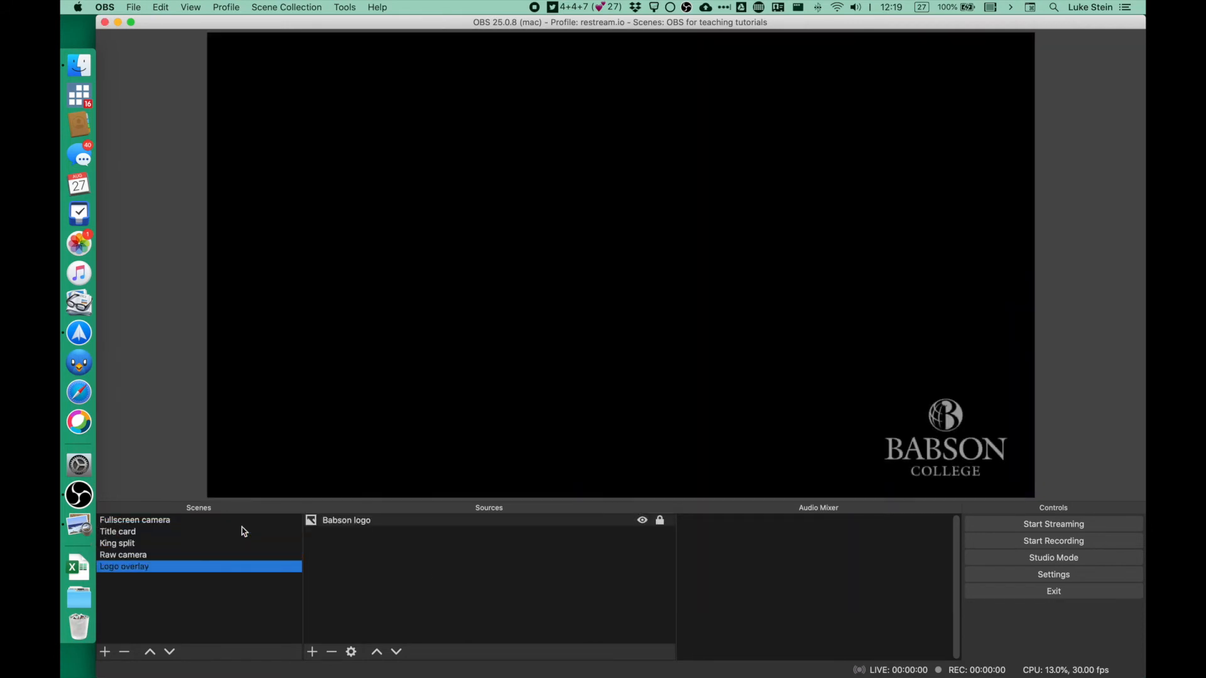
left_click(172, 533)
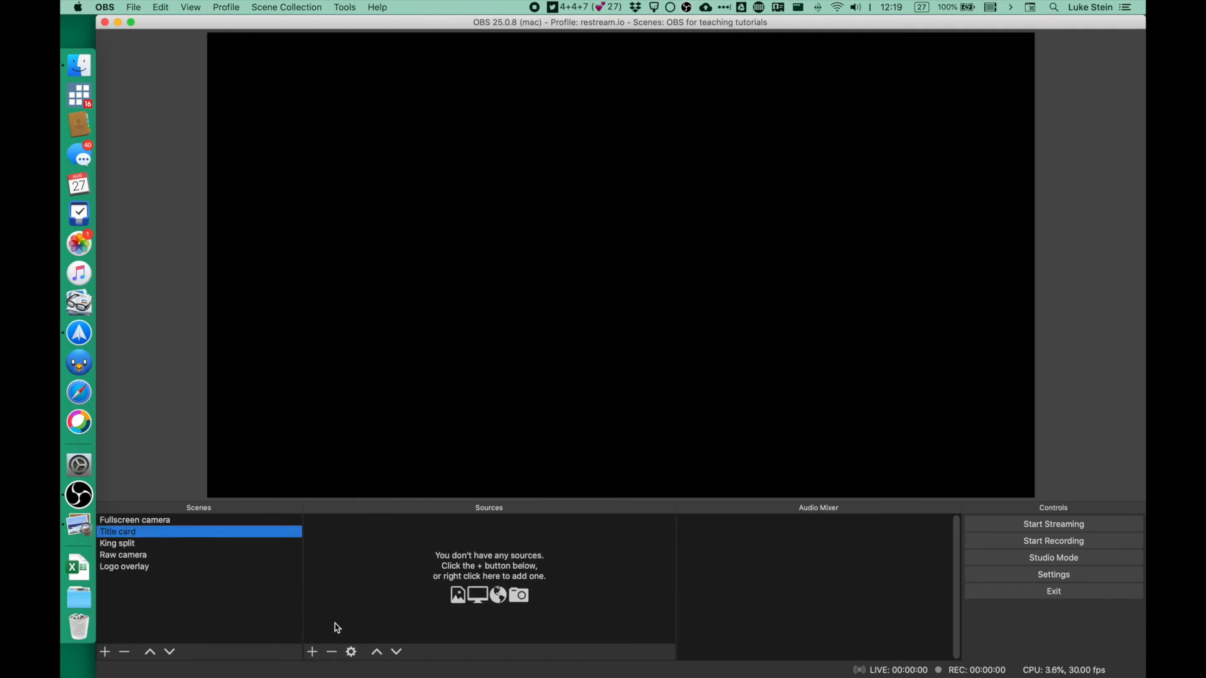
Step: Add a new image source named Fullscreen logo to Title card, using the file Babson-Video-Logo-1080.png
left_click(314, 654)
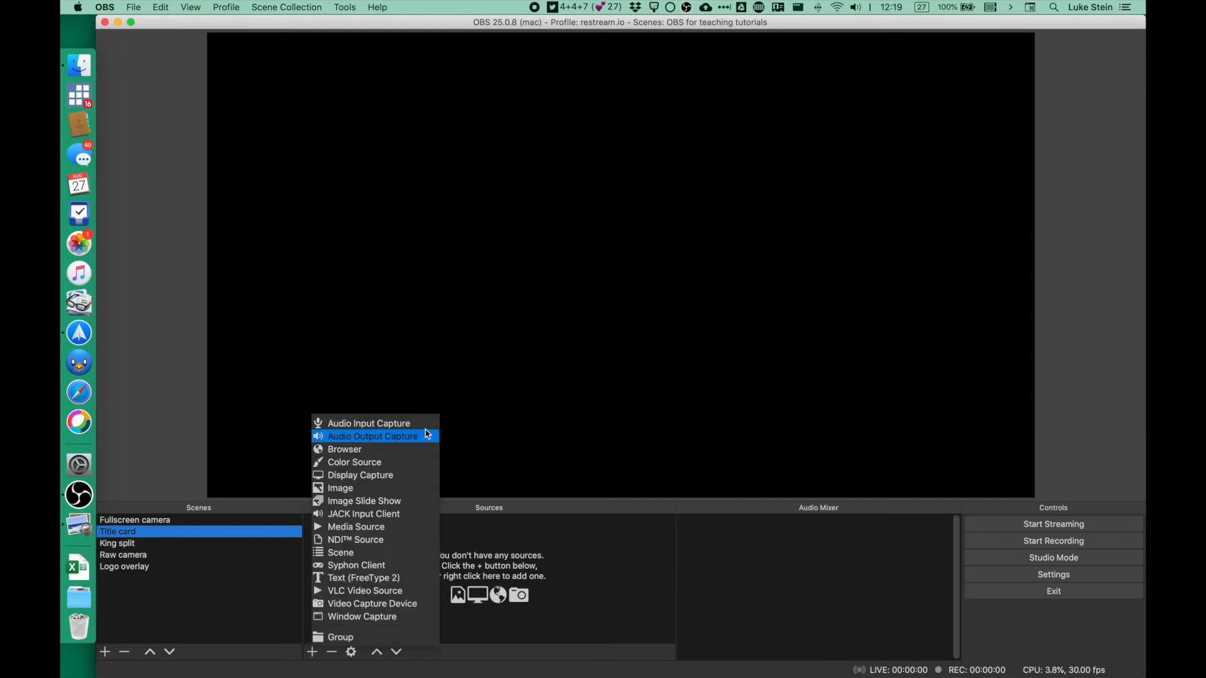
left_click(371, 493)
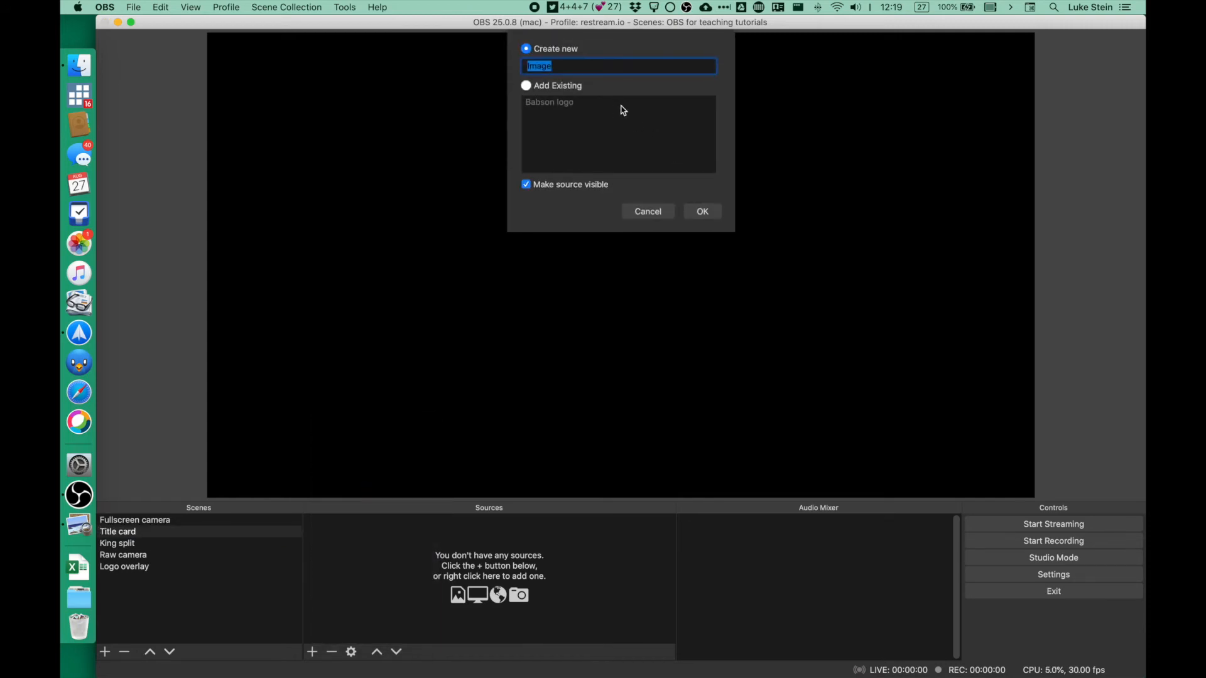
left_click(701, 212)
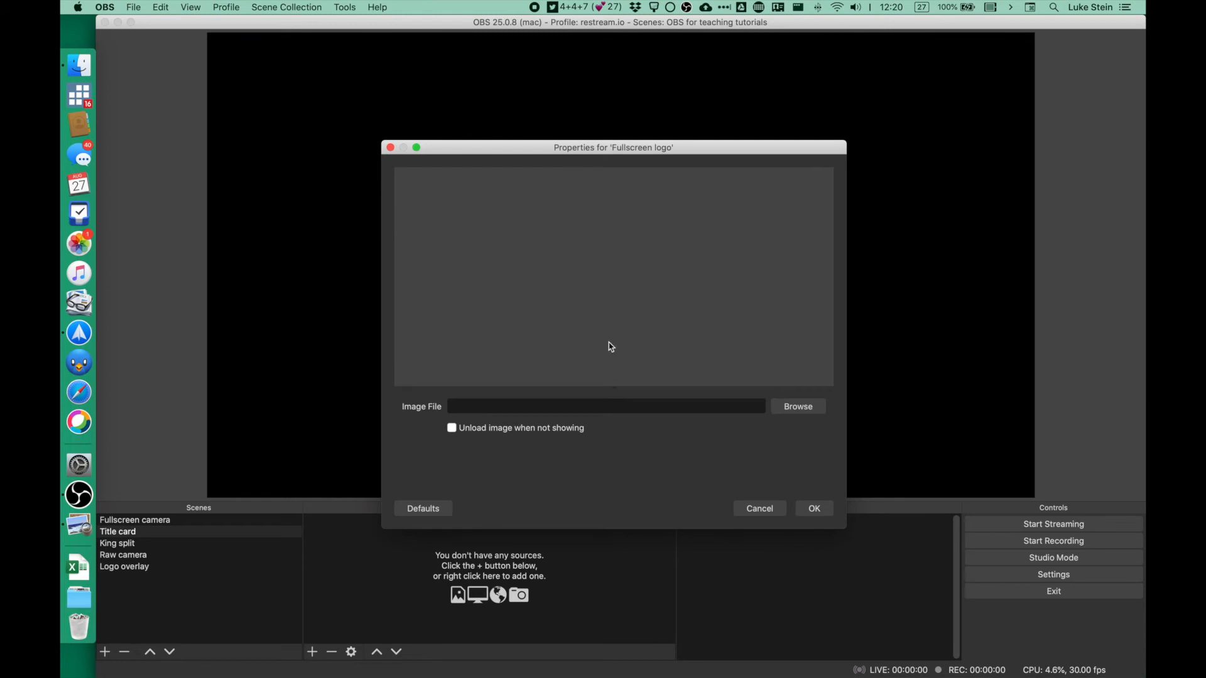
left_click(807, 414)
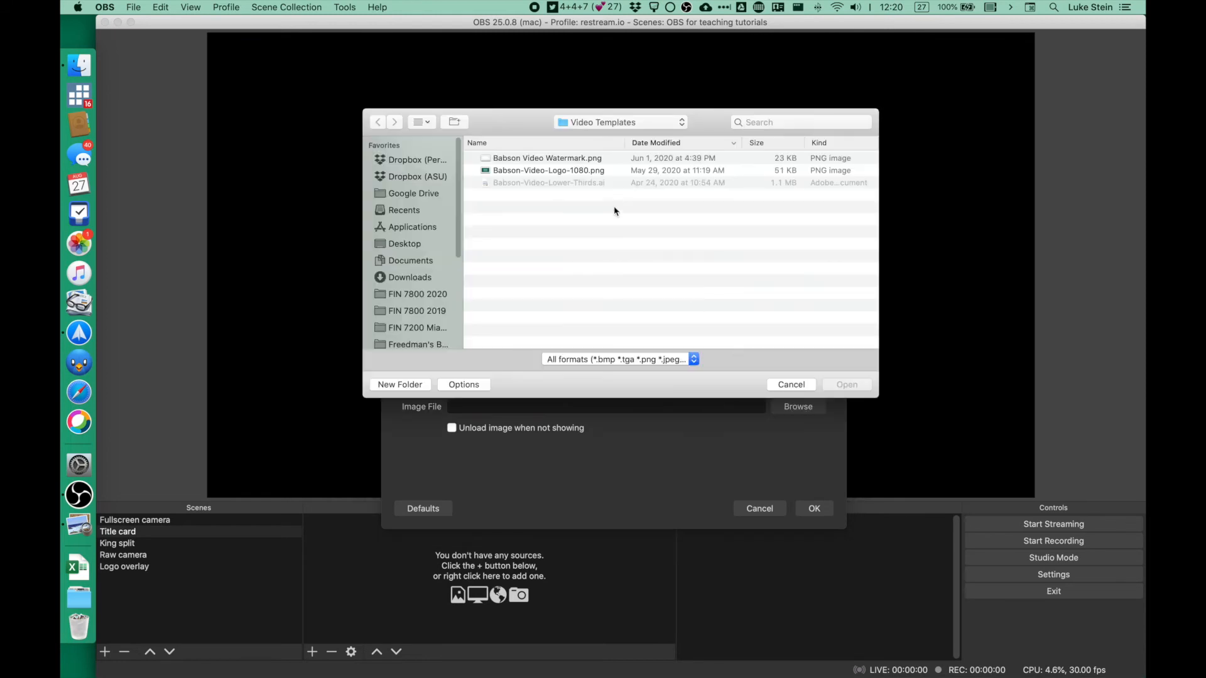
left_click(595, 172)
left_click(844, 388)
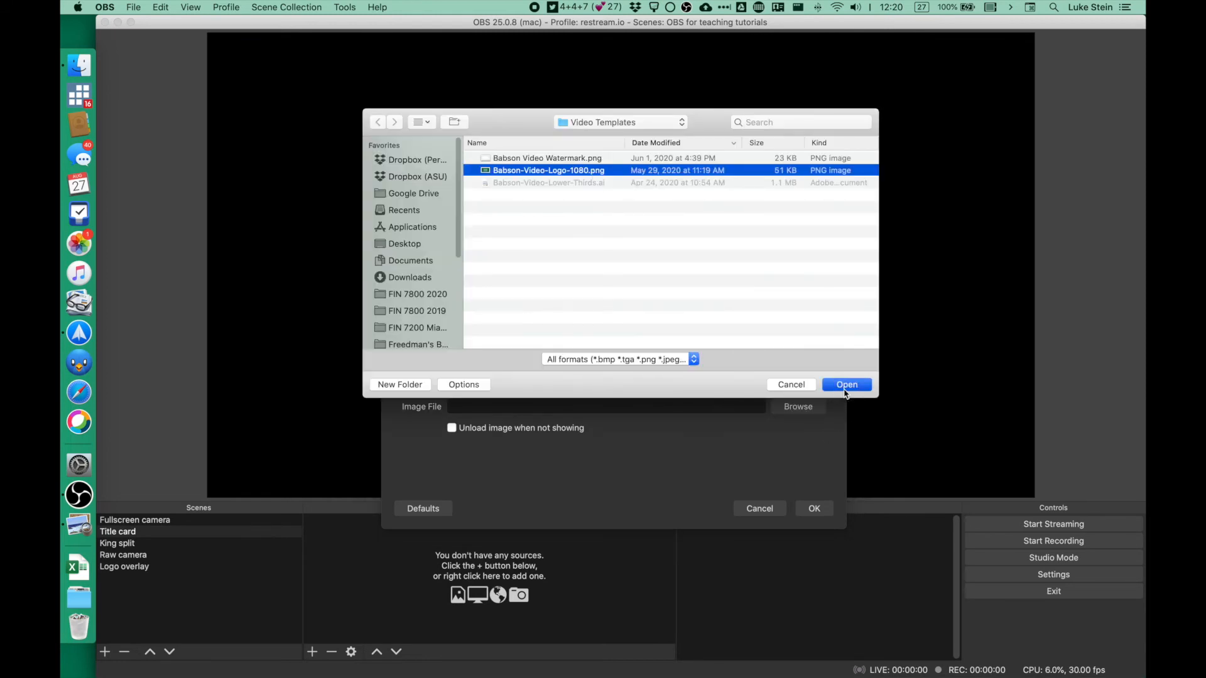
left_click(817, 507)
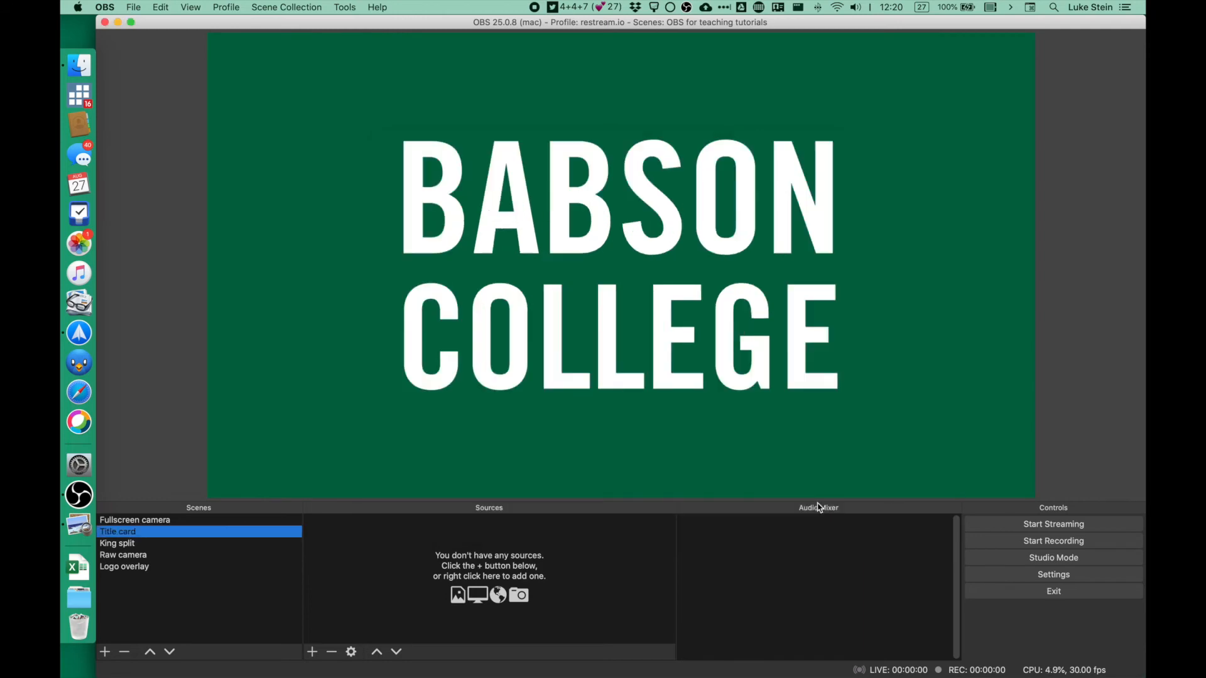
Step: Switch back and forth between the Fullscreen camera and Title card scenes to preview the transition, finishing on Title card
left_click(200, 520)
key("Down")
key("Down")
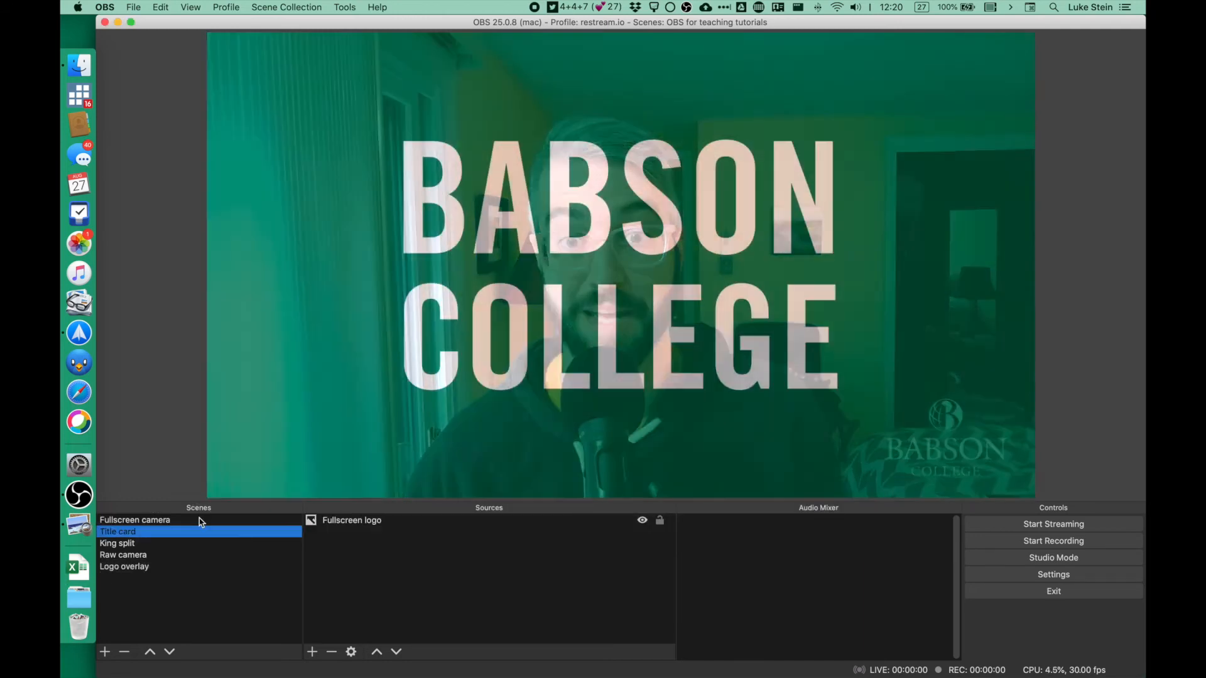
key("Up")
key("Up")
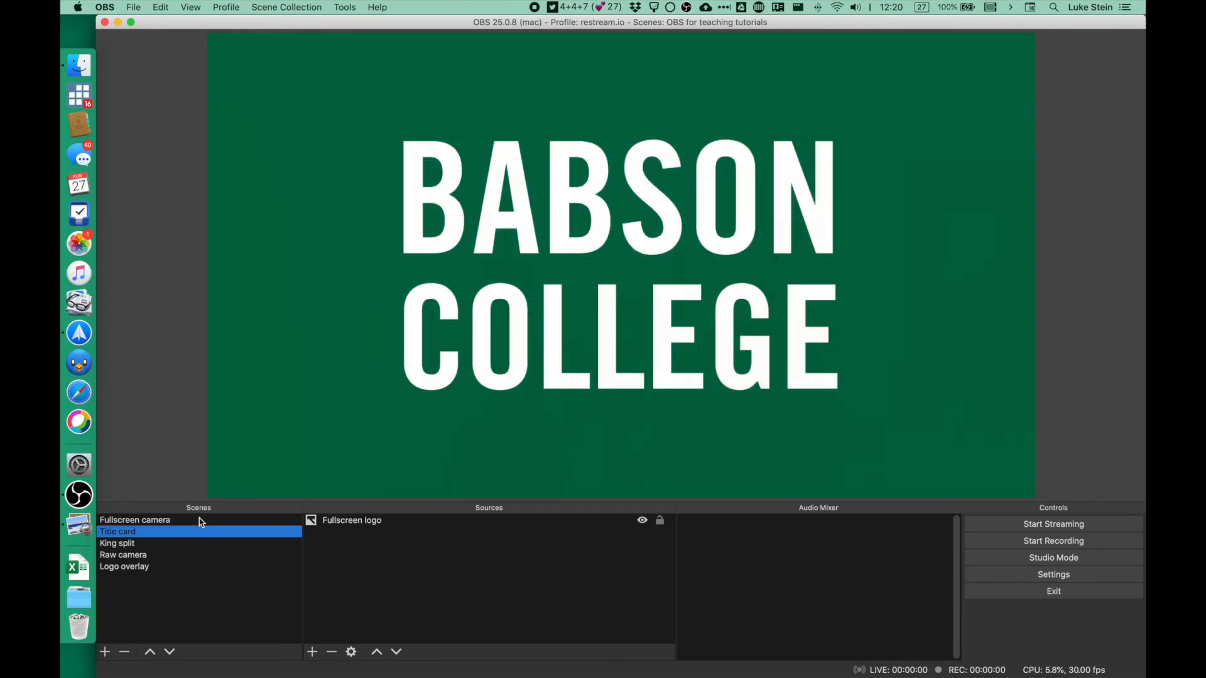
key("Down")
key("Down")
key("Up")
key("Up")
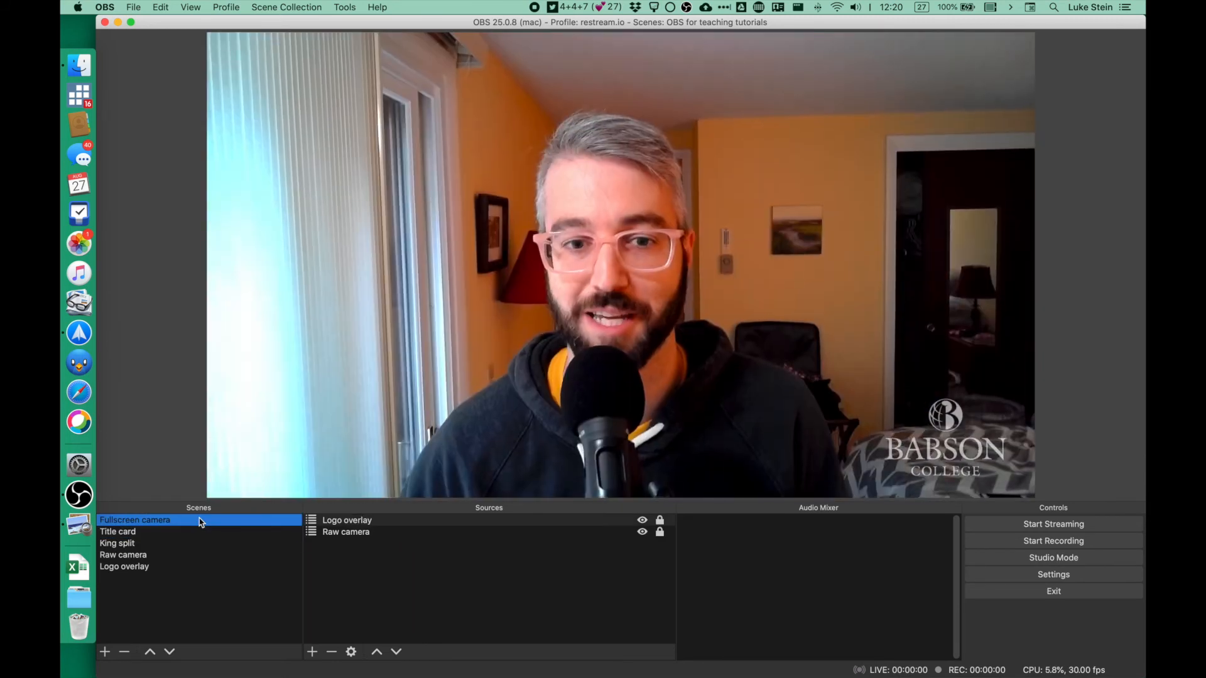
key("Down")
key("Down")
key("Up")
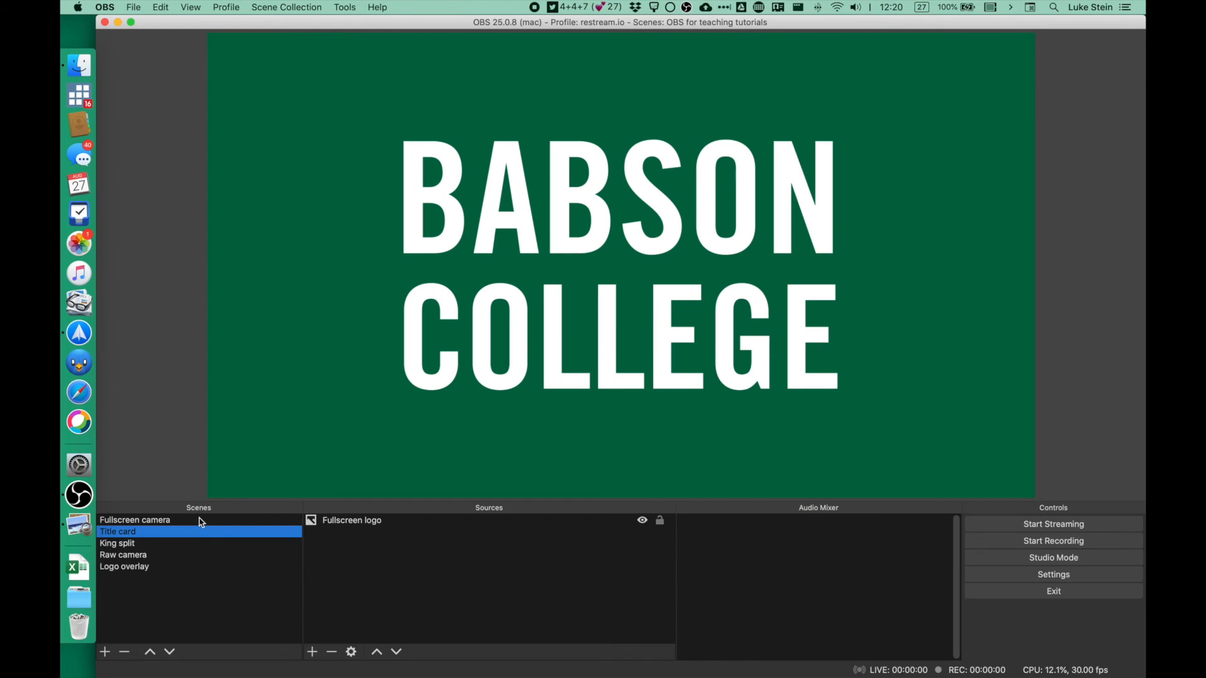
Step: Add a new Media Source to the Title card scene with its default name and start choosing its local file
left_click(389, 522)
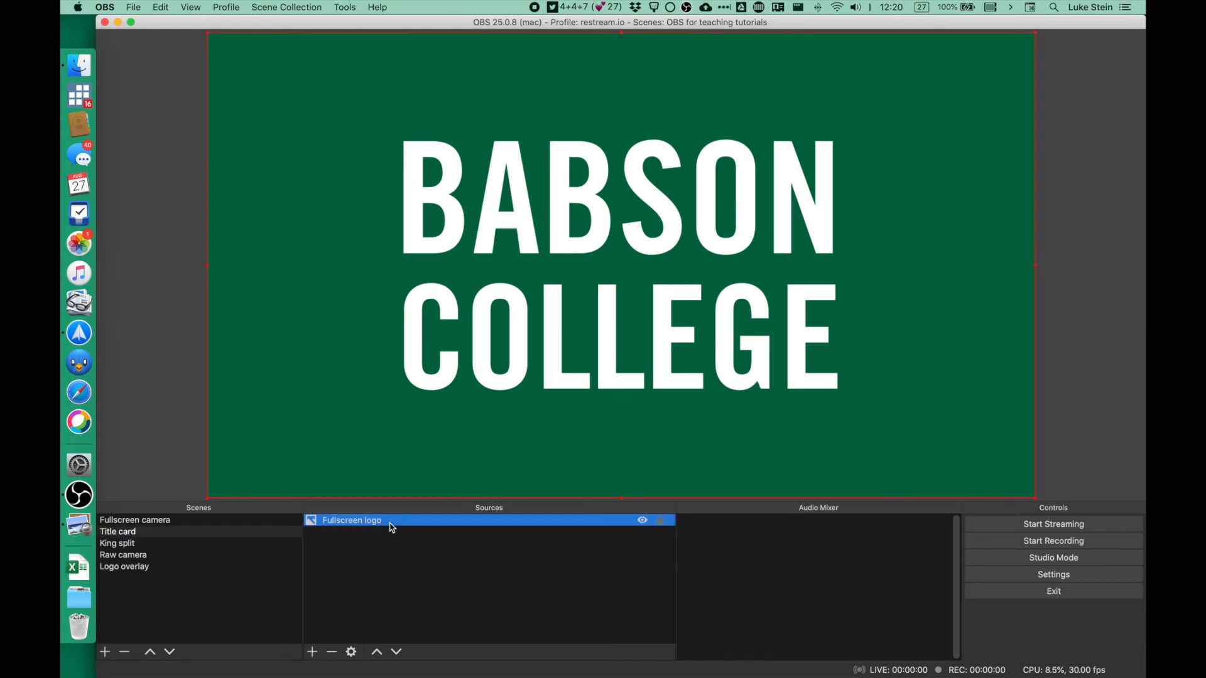
left_click(313, 653)
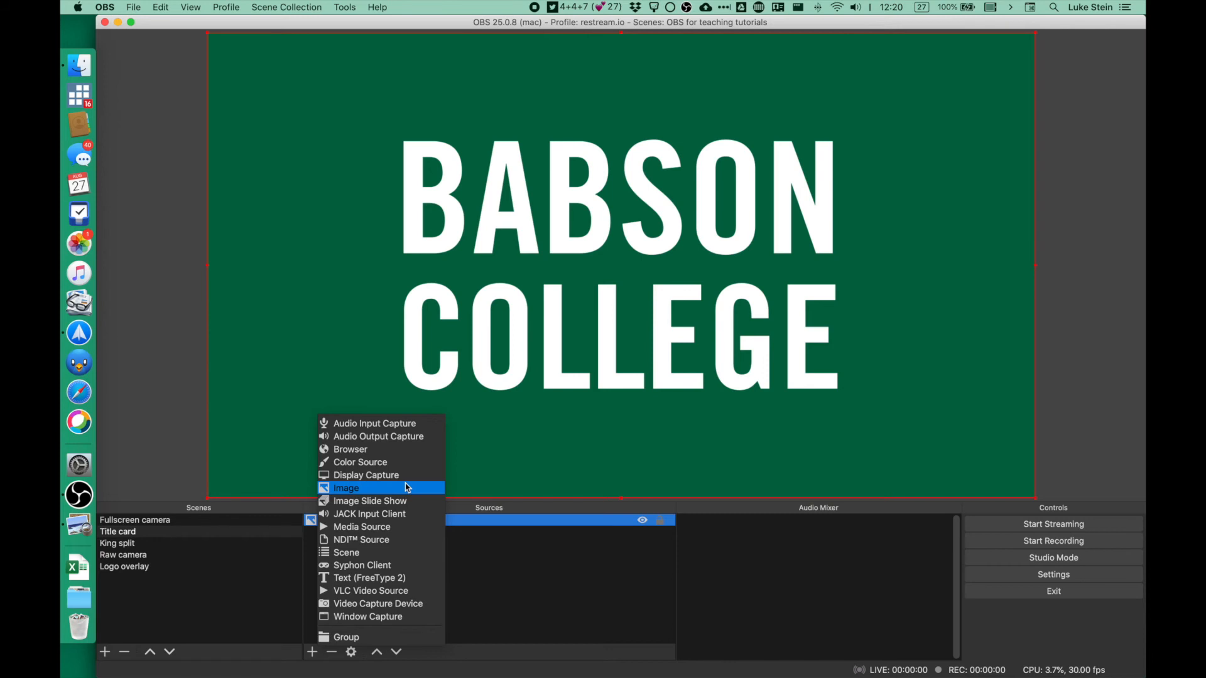
left_click(389, 526)
left_click(697, 210)
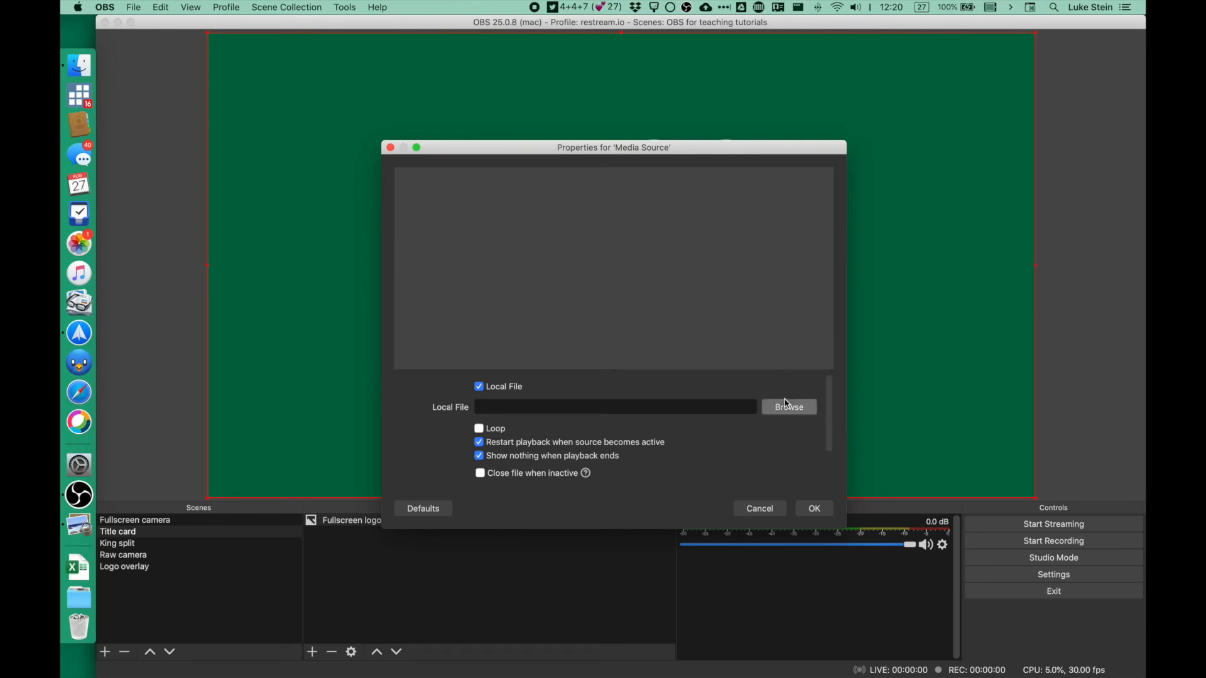
left_click(790, 408)
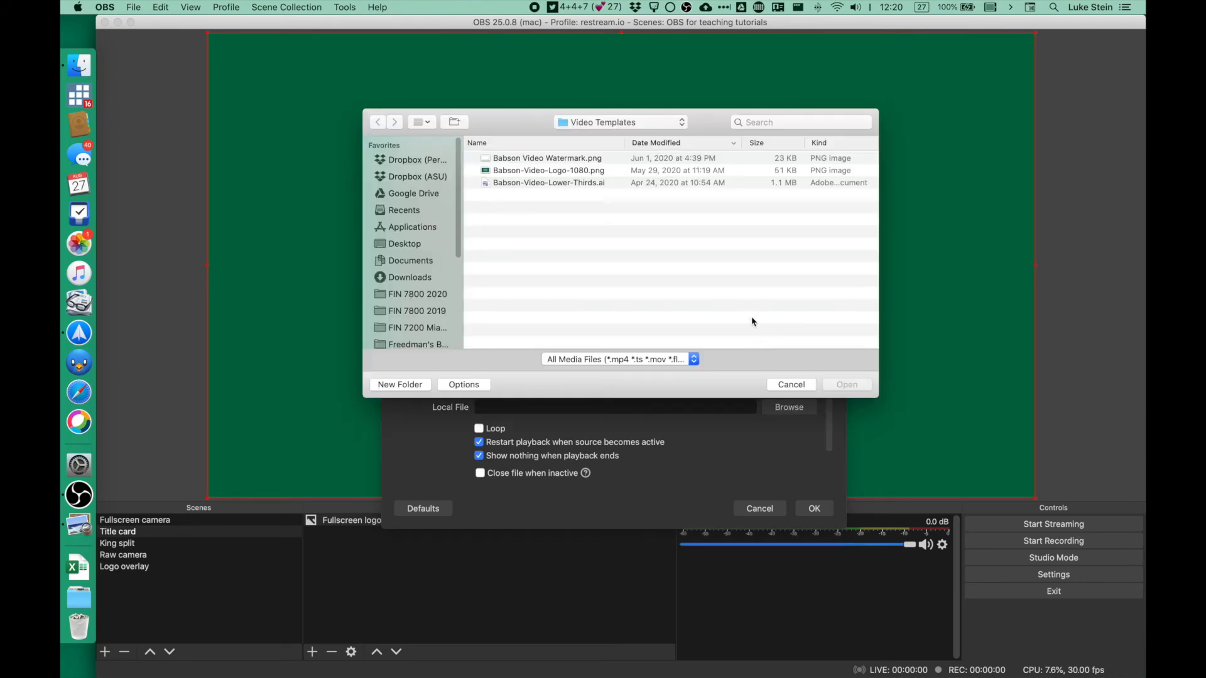
left_click(784, 124)
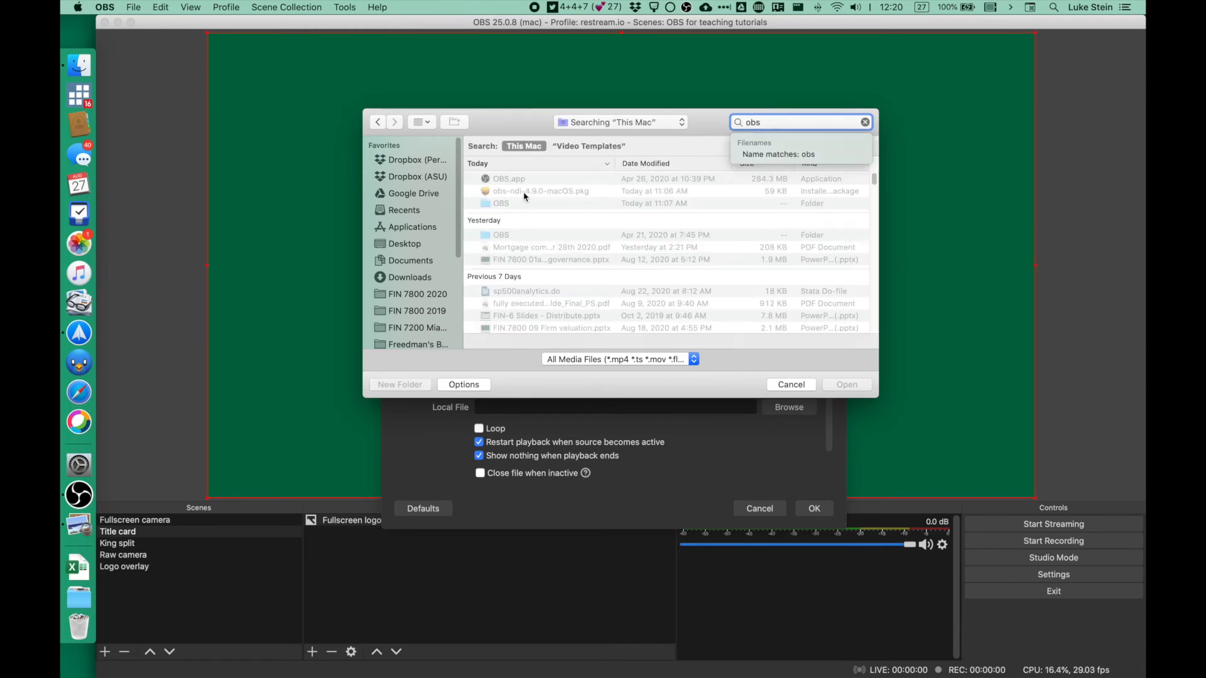
double_click(517, 203)
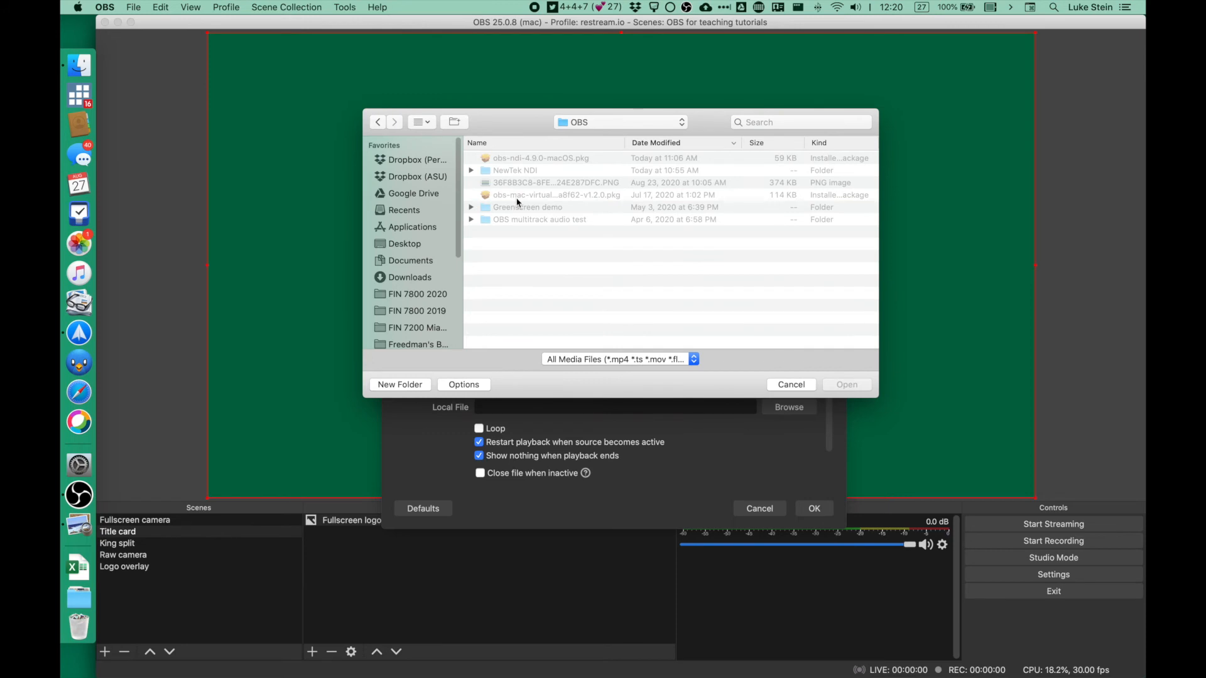
key("super+Up")
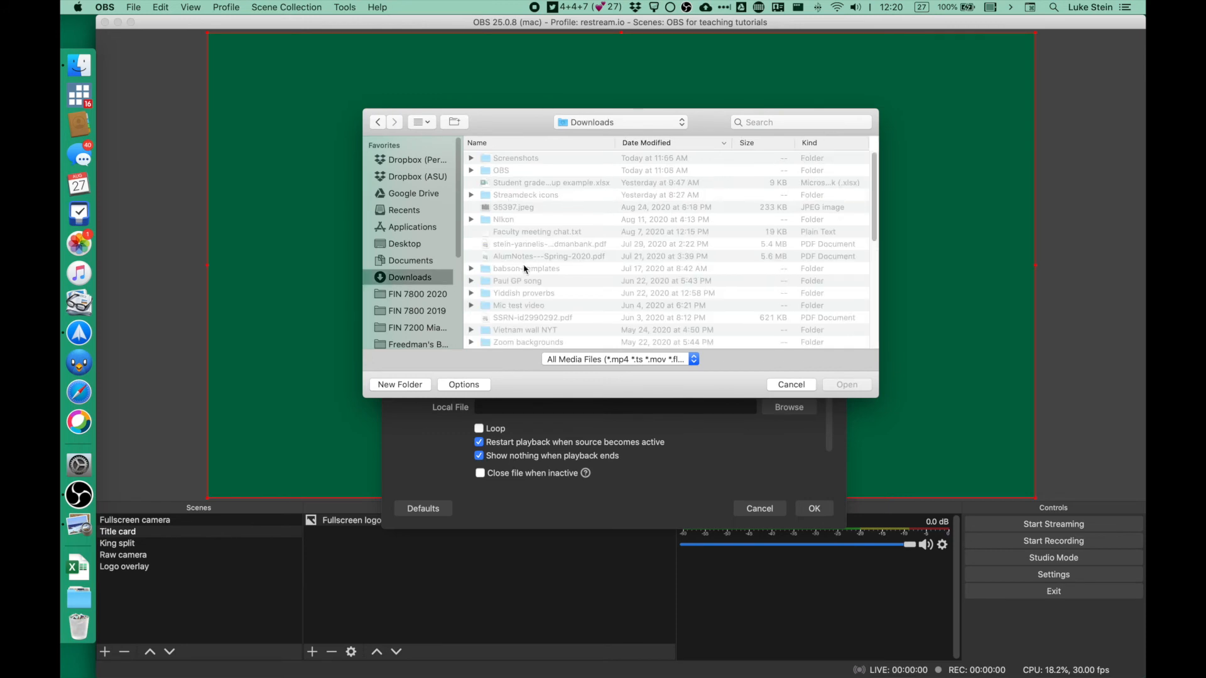
Step: Load the finance bumper .mov from the finance bumper folder inside Documents/OBS as the media file and accept the source's properties
left_click(416, 261)
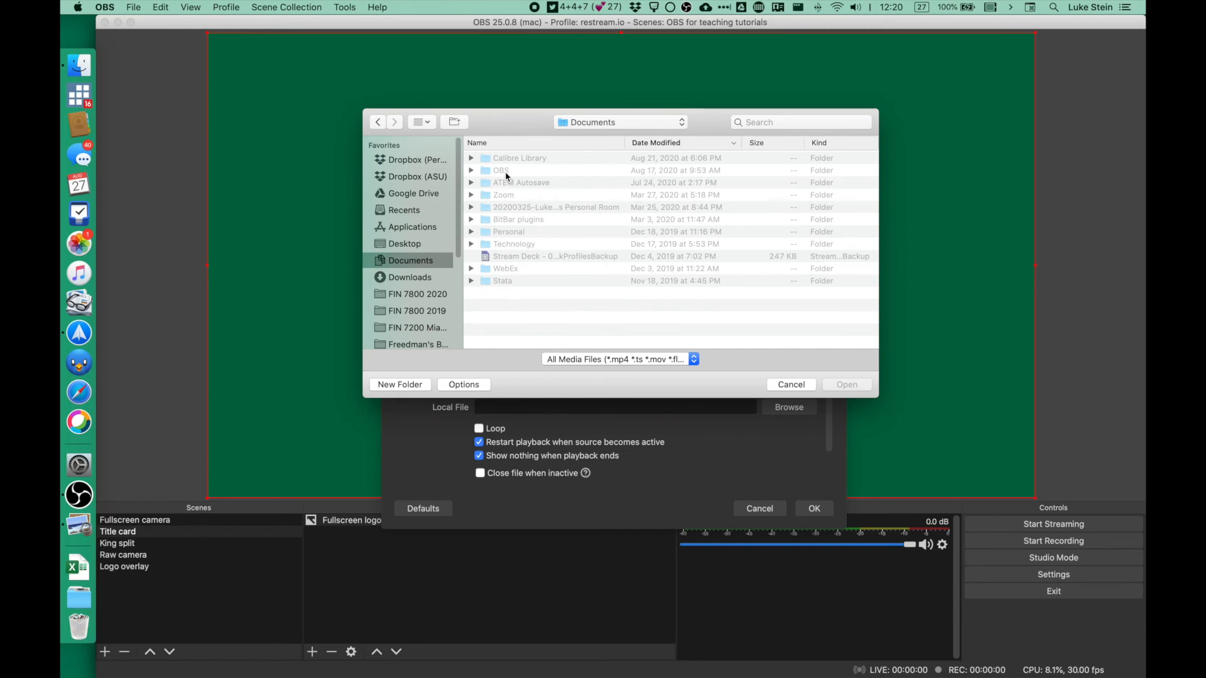
double_click(507, 176)
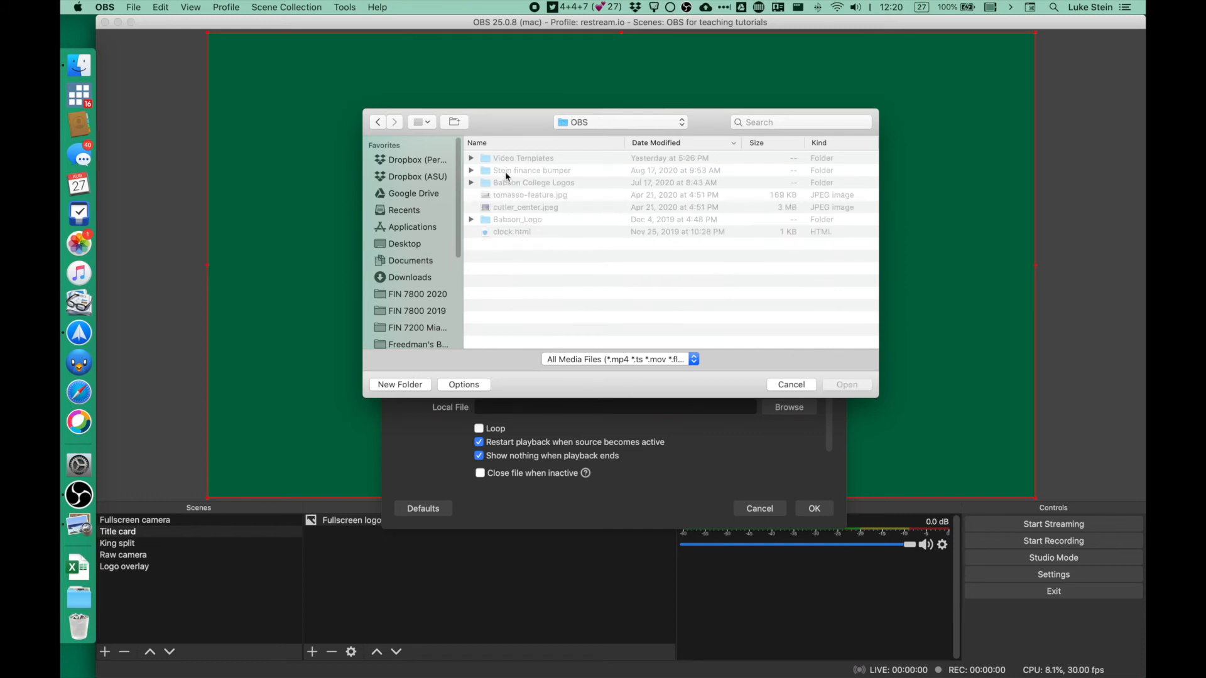
double_click(550, 171)
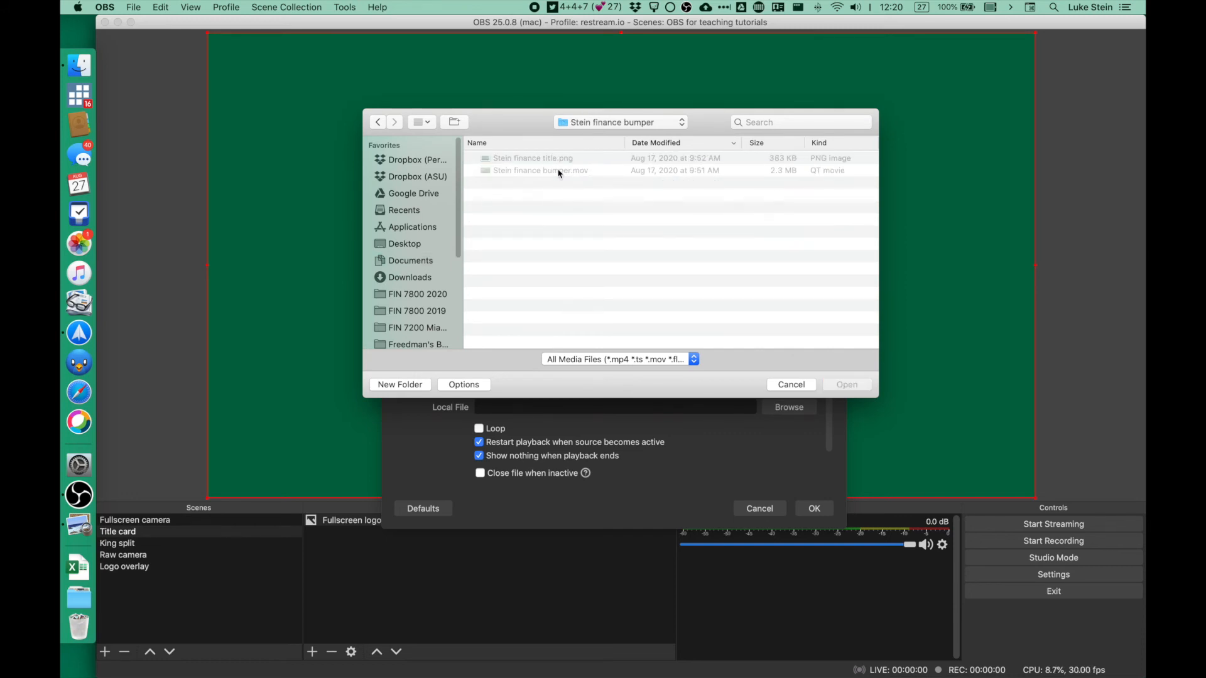
left_click(560, 174)
left_click(847, 385)
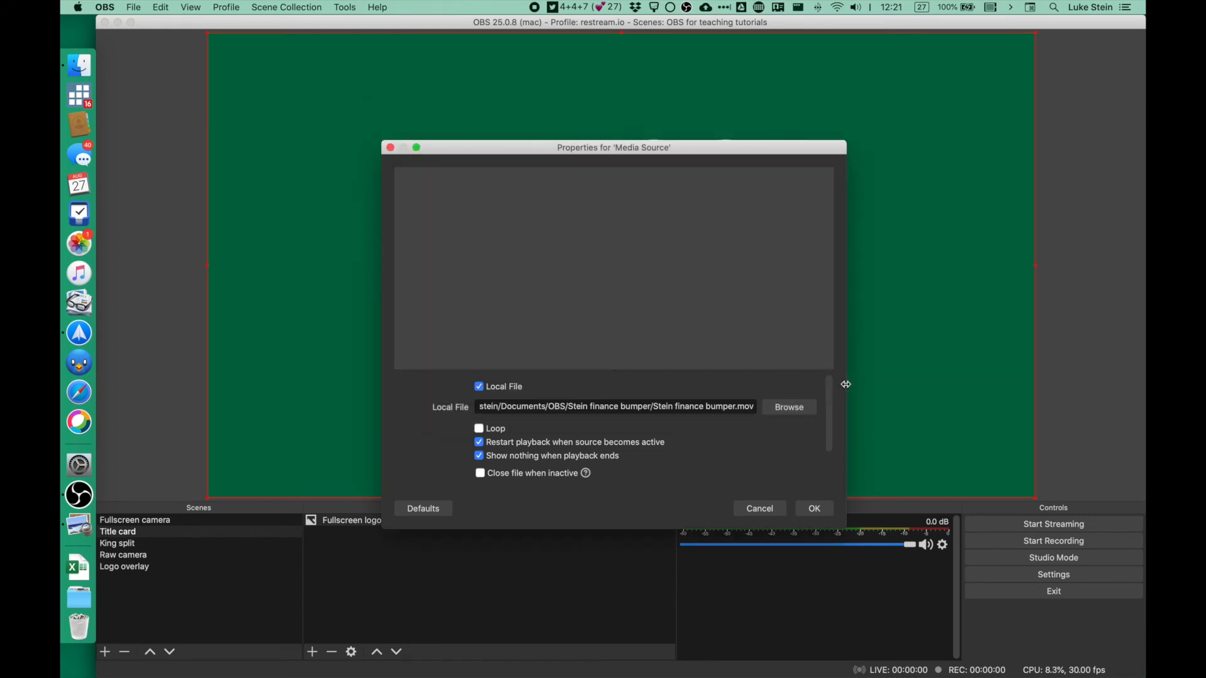
left_click(815, 508)
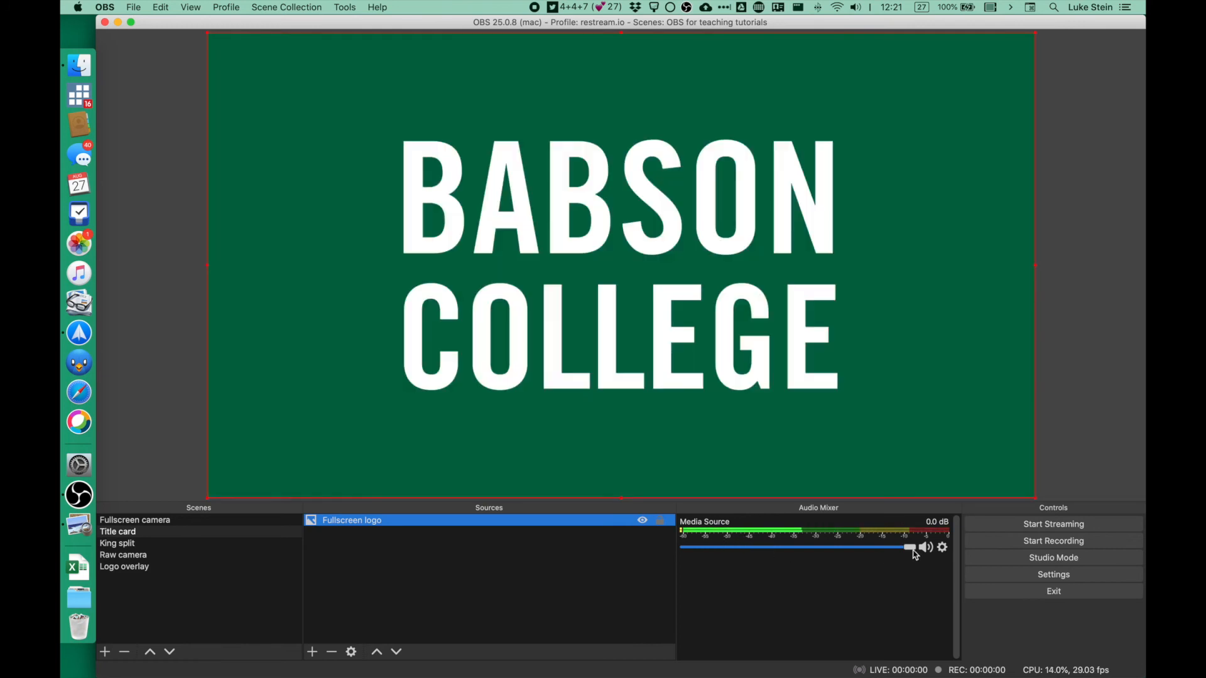
Step: Lower the Media Source volume to -5.5 dB, replay the bumper by switching from Fullscreen camera to Title card, and reduce it to -7.2 dB
left_click_drag(909, 551, 860, 553)
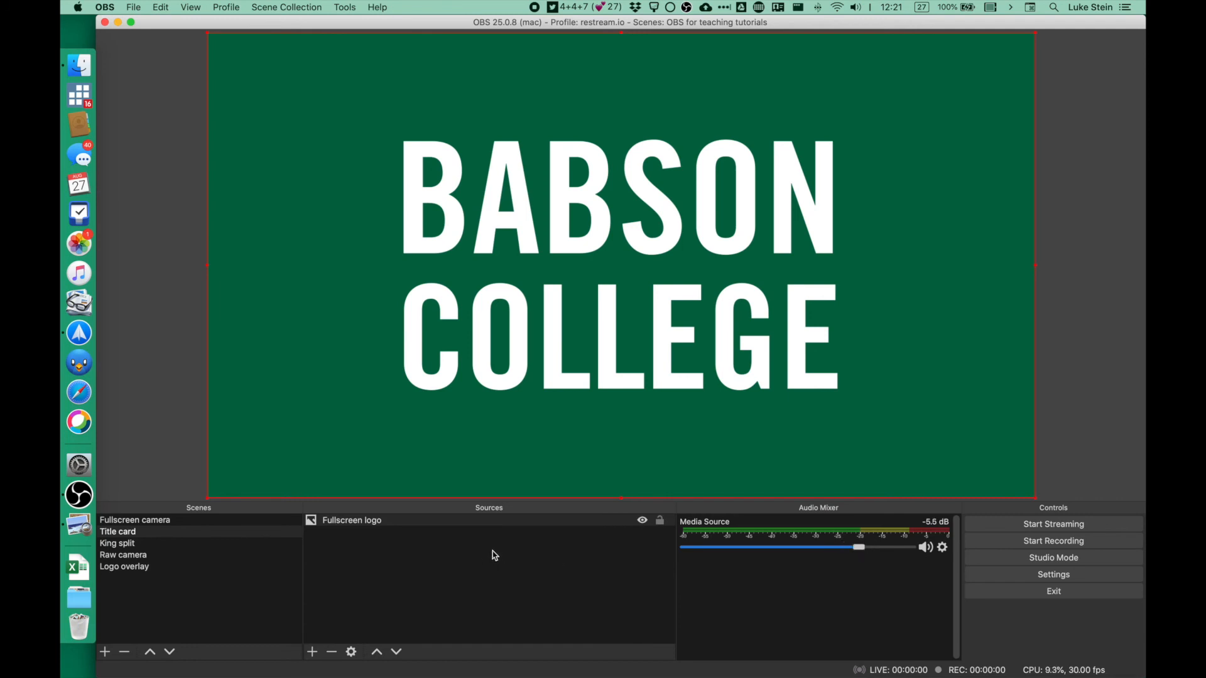
left_click(410, 542)
left_click(242, 520)
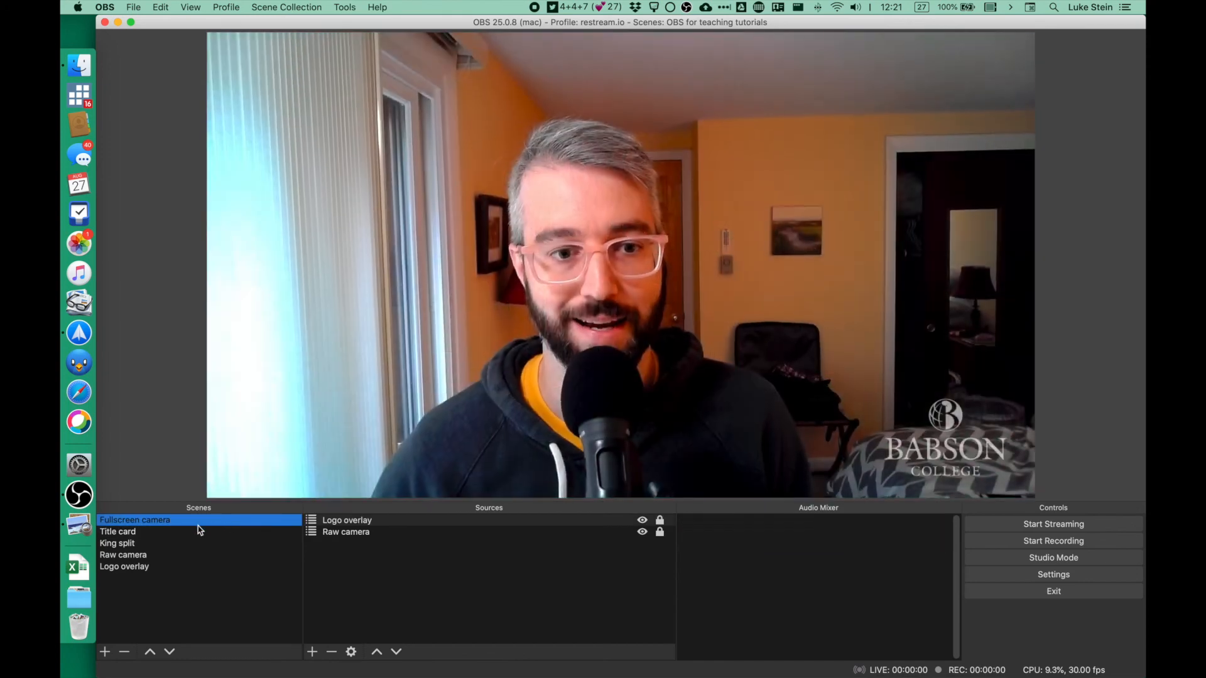
left_click(198, 532)
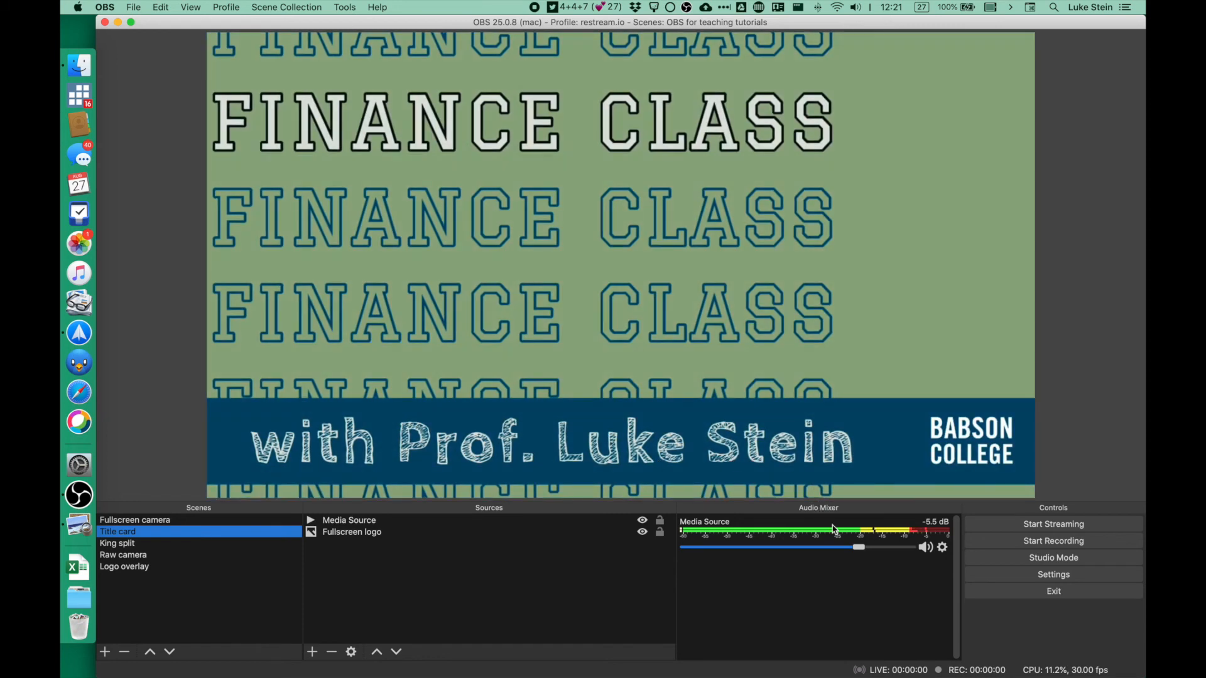
left_click(858, 549)
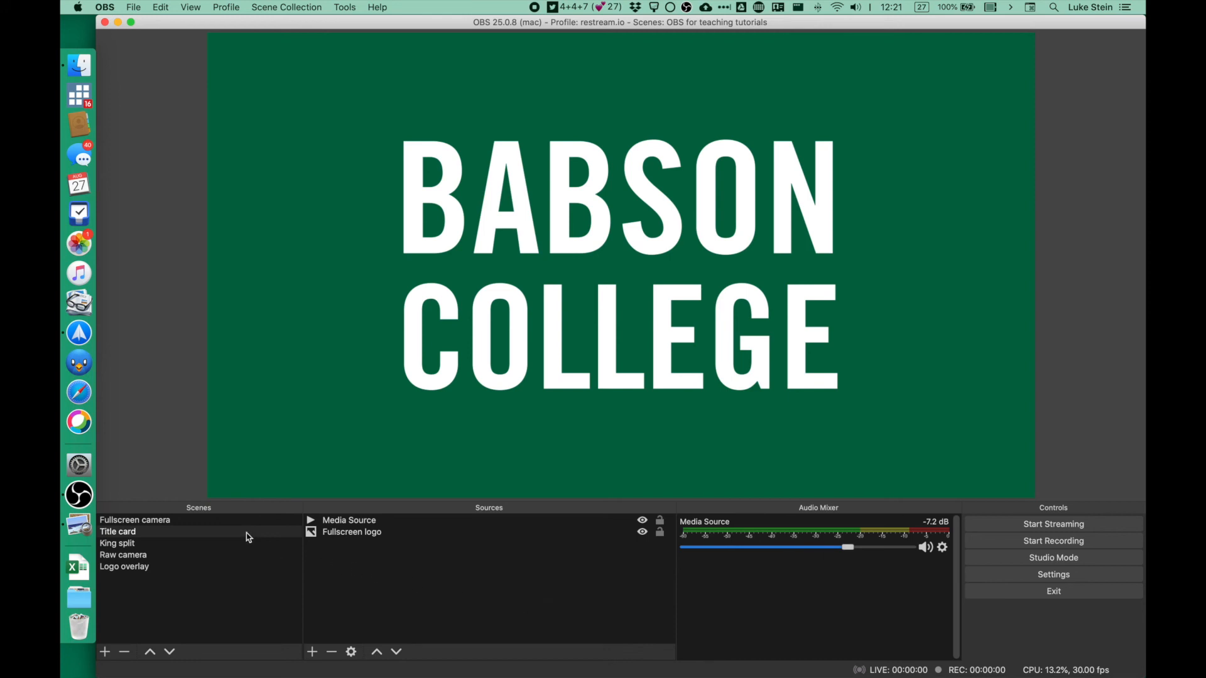
Step: Preview the class opening by switching through the Fullscreen camera, Title card and King split scenes in order
left_click(218, 525)
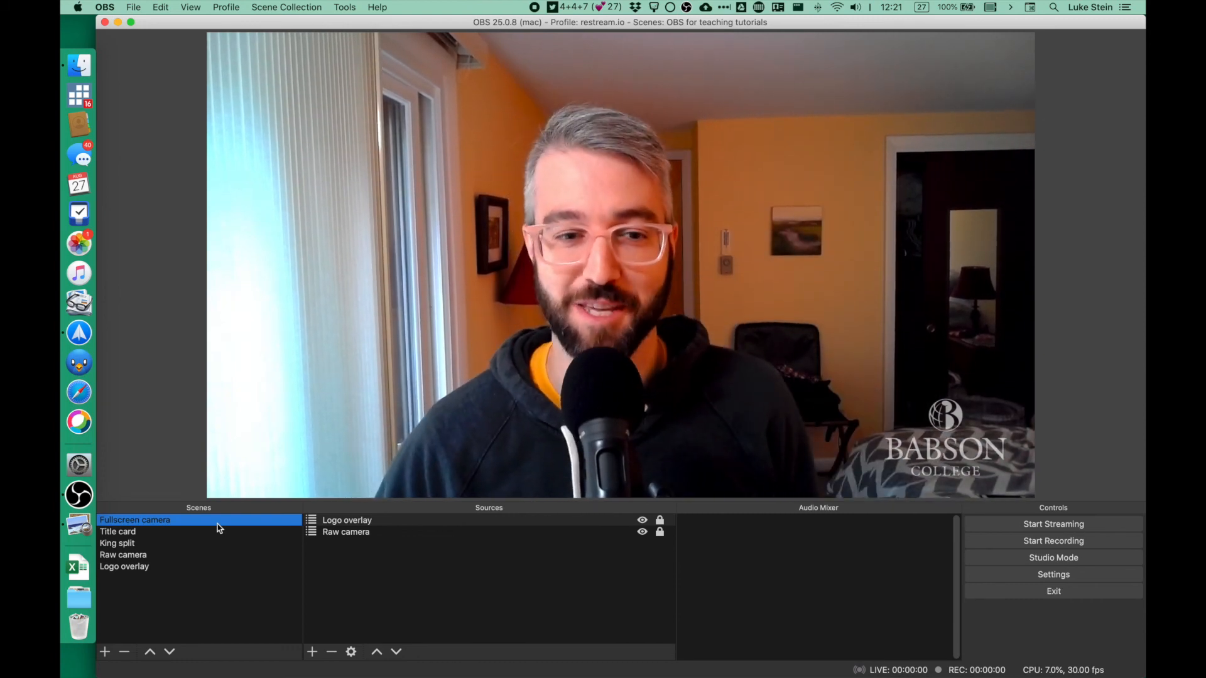
key("Down")
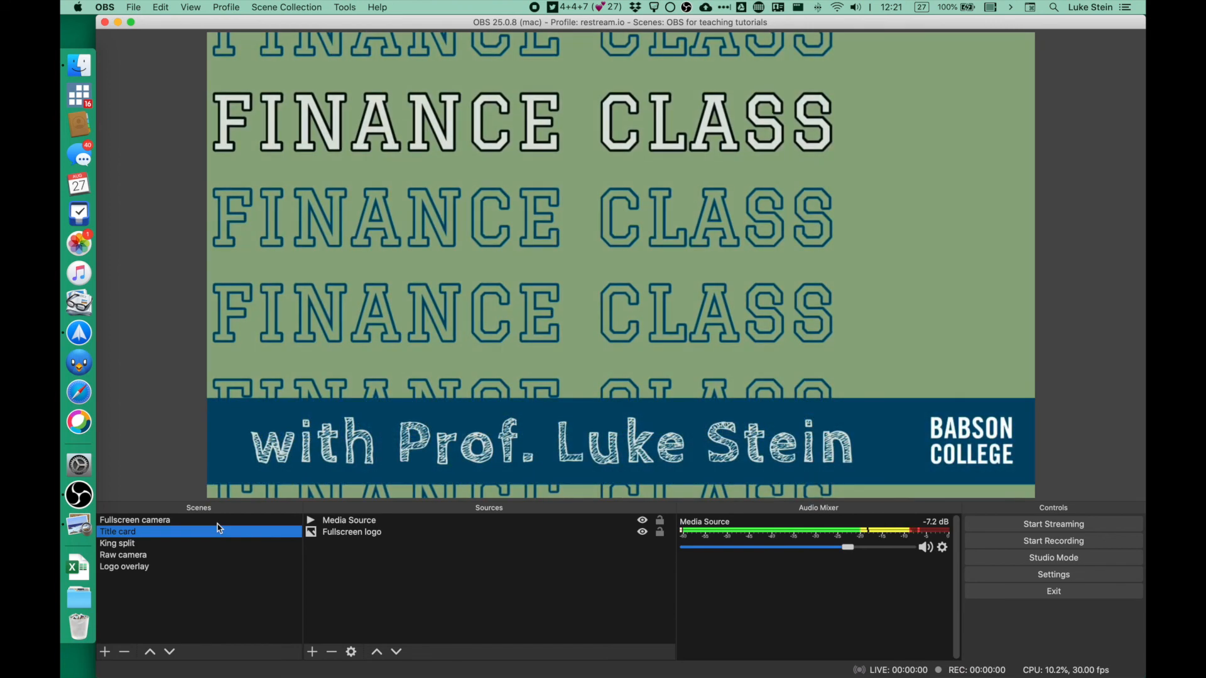
key("Down")
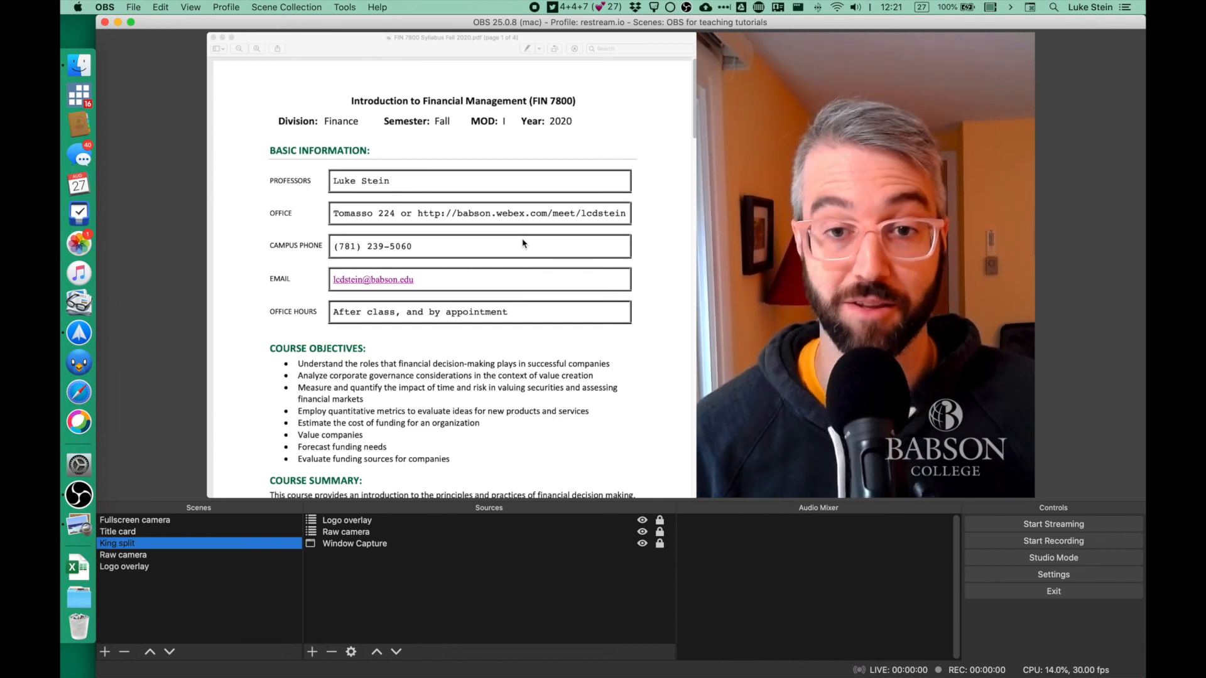
Step: Fit the OBS window to the right half of the screen beside the syllabus PDF, and rerun the scenes from Fullscreen camera to King split
key("ctrl+alt+Right")
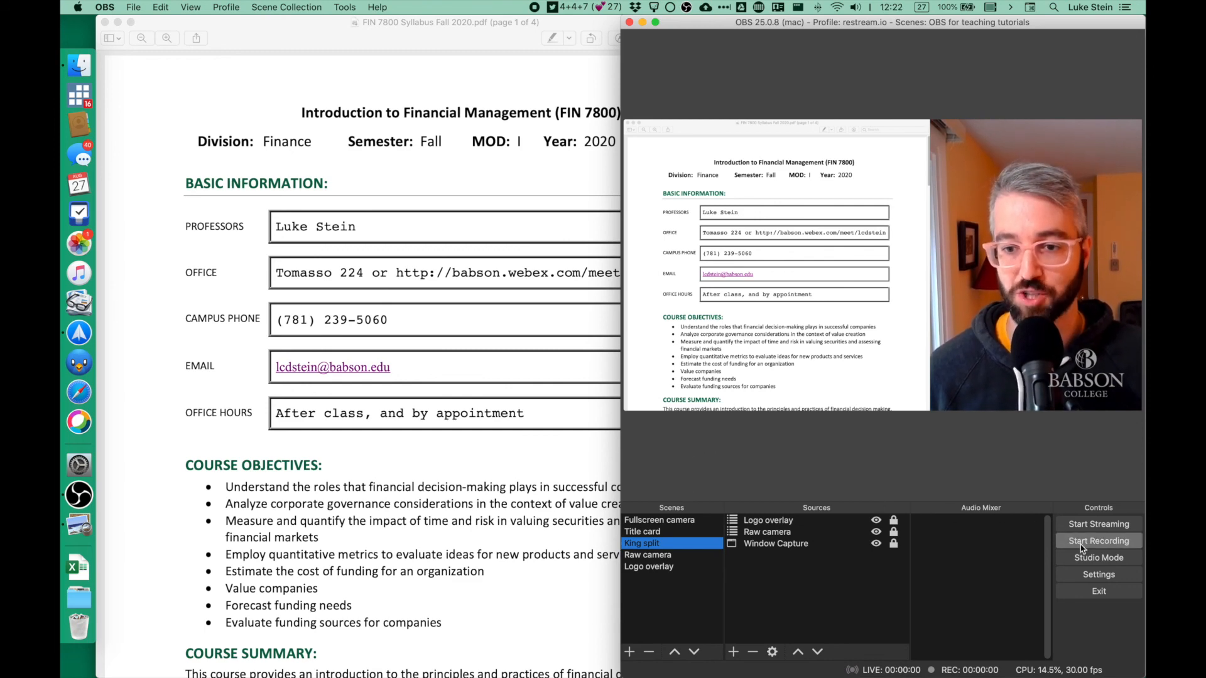
left_click(699, 520)
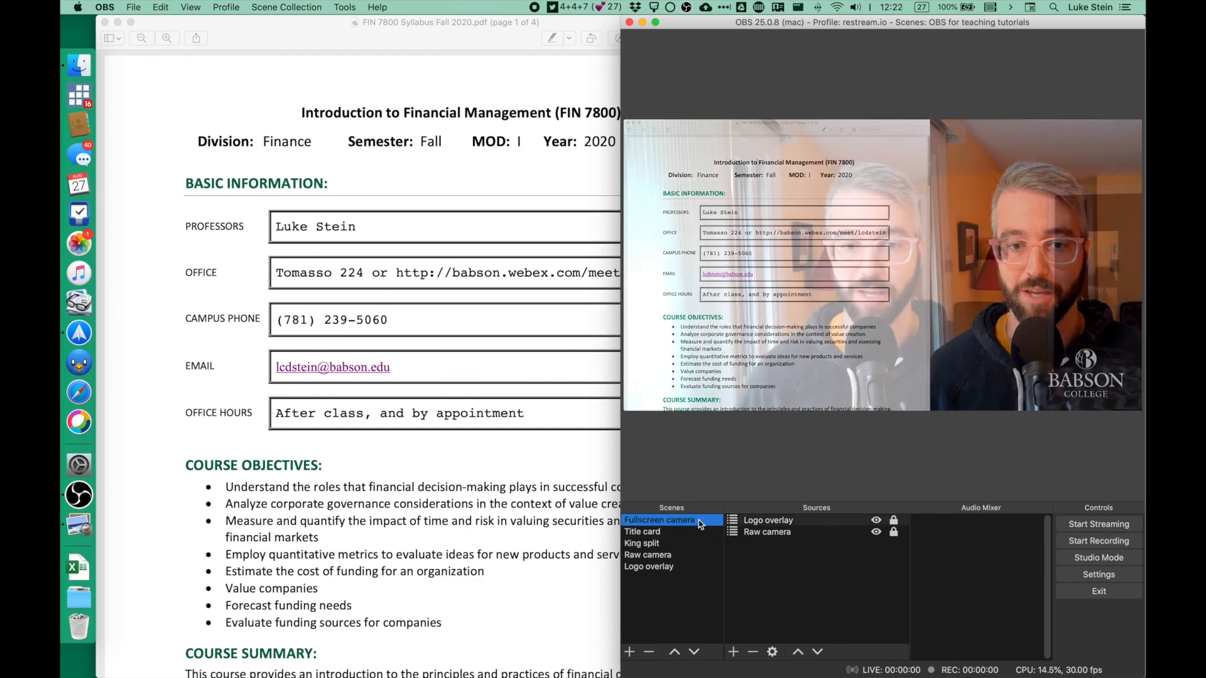
key("Down")
key("Down")
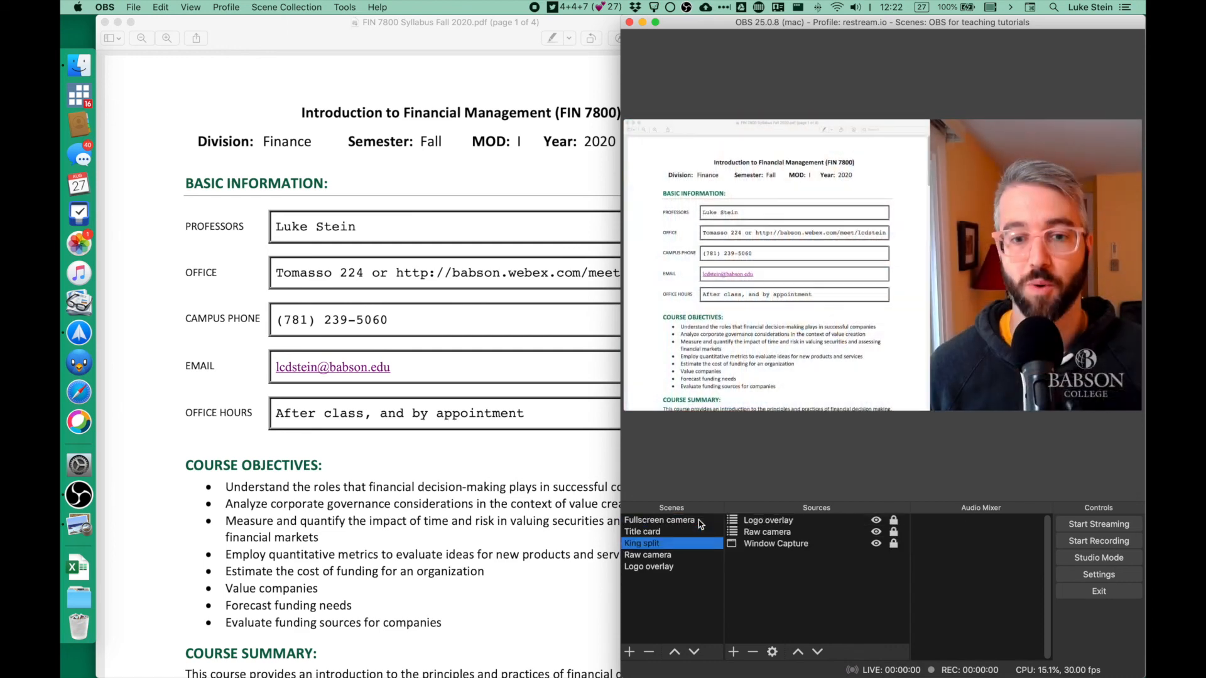
Step: Switch to Preview and page through the FIN 7800 syllabus to examine its live capture in King split, returning to the first page
left_click(461, 410)
scroll(461, 409, "down", 15)
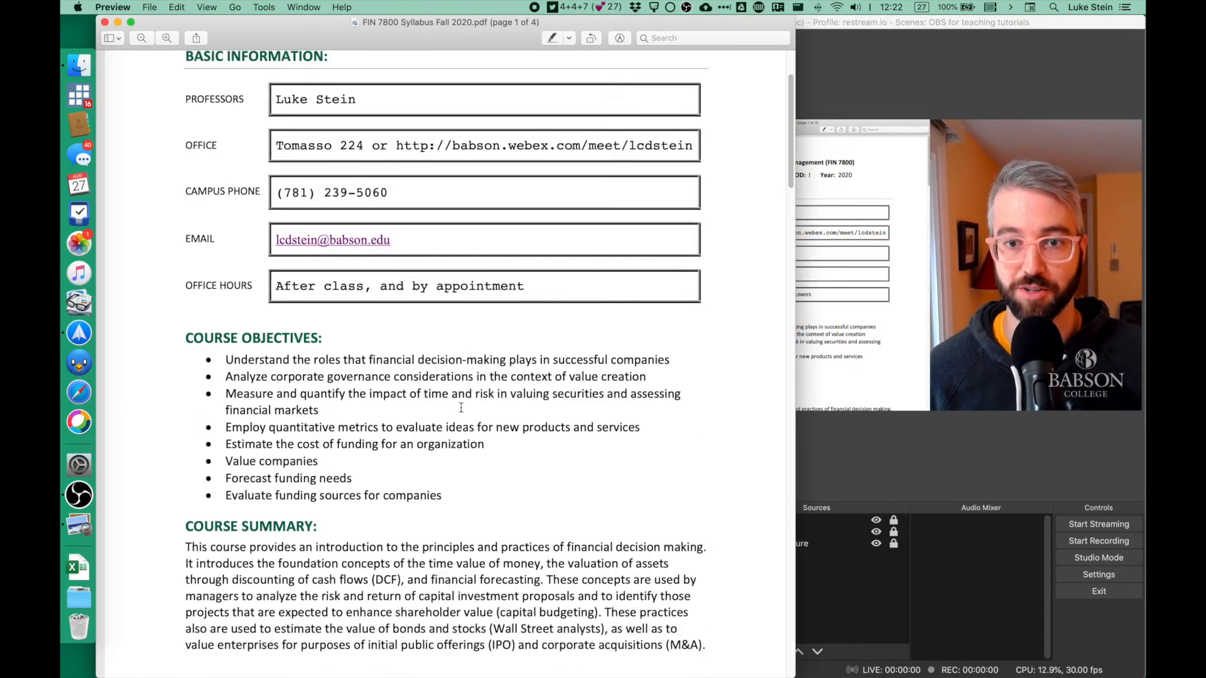
scroll(461, 409, "up", 10)
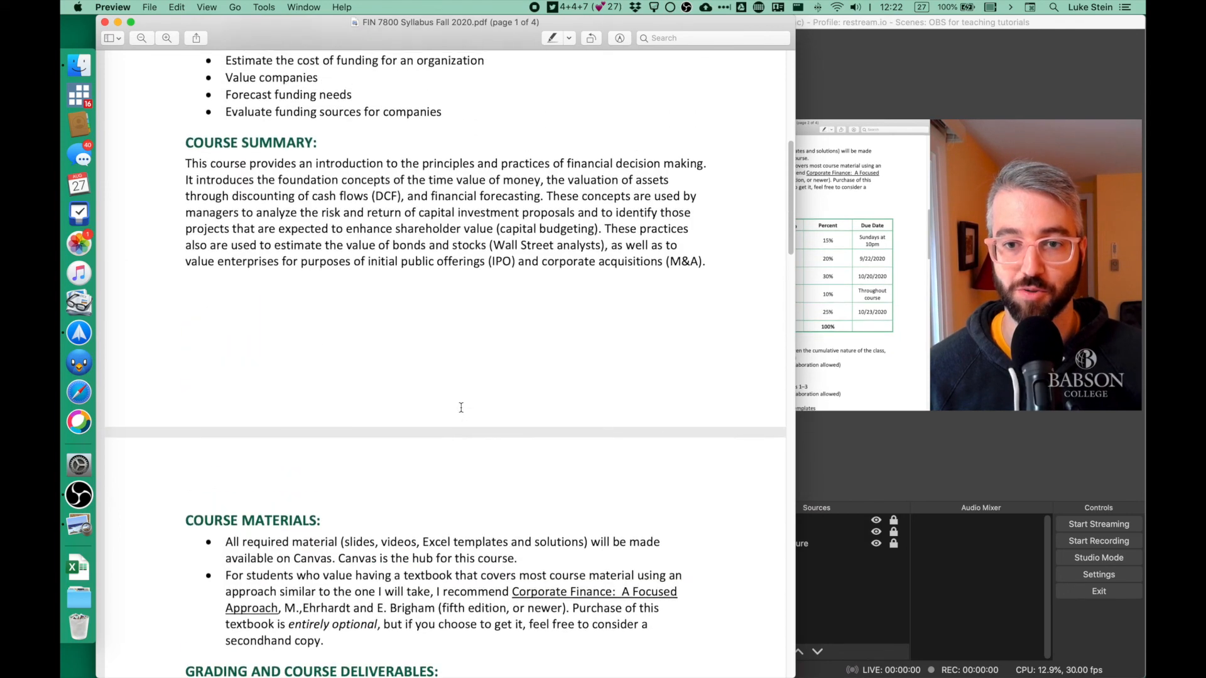
scroll(461, 408, "up", 5)
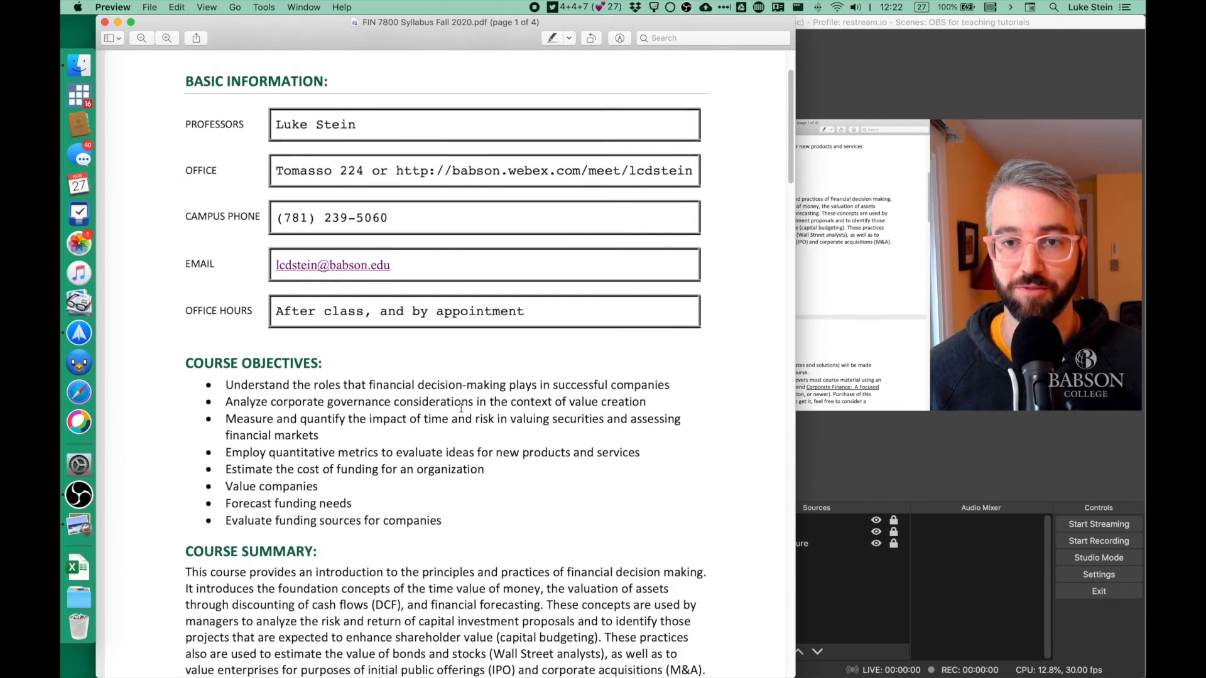
scroll(461, 408, "down", 3)
scroll(461, 409, "down", 5)
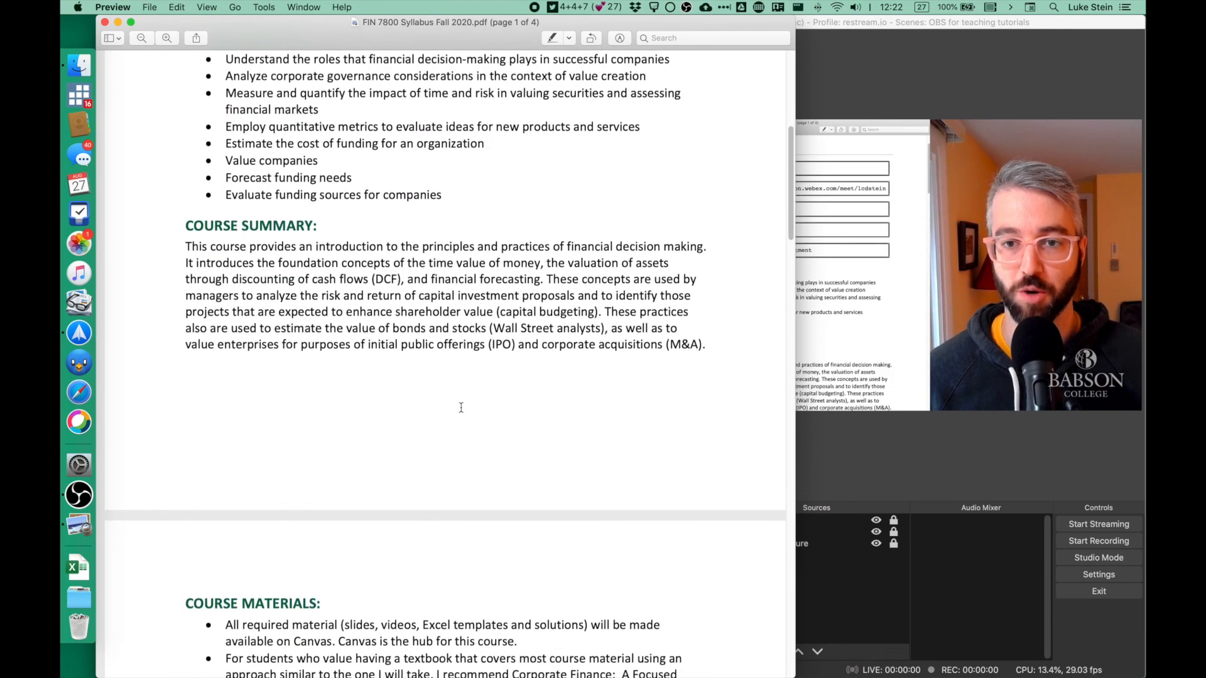
scroll(461, 408, "down", 7)
scroll(461, 409, "down", 3)
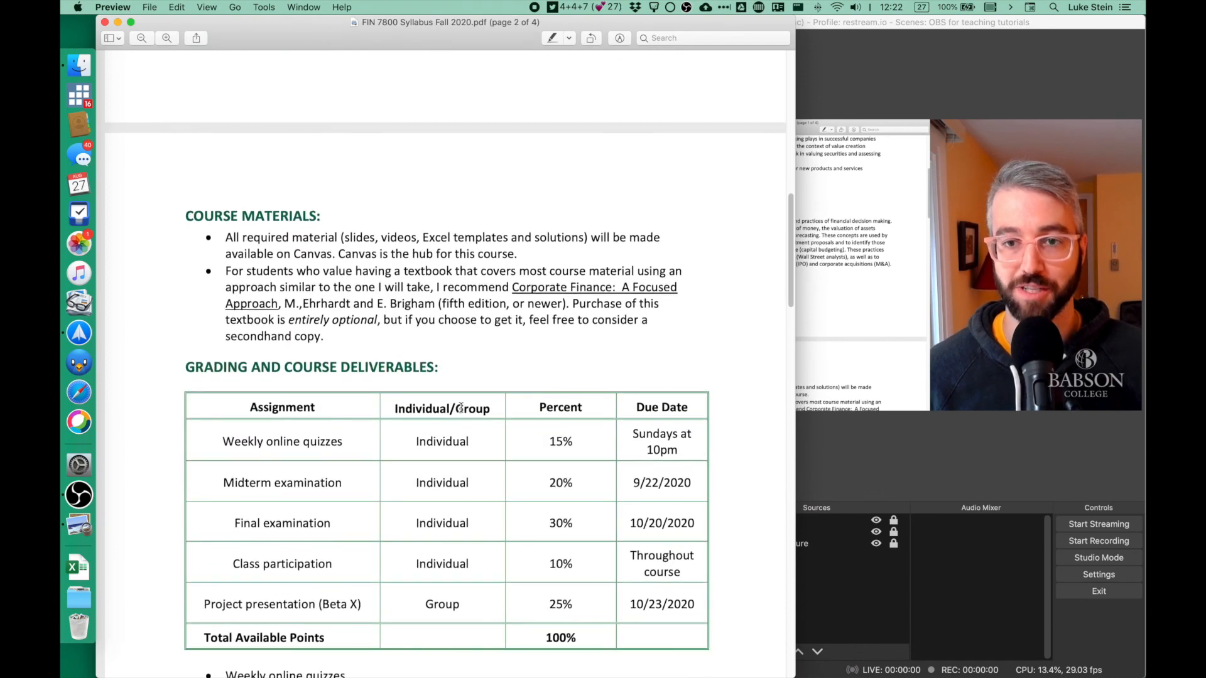
scroll(461, 408, "down", 5)
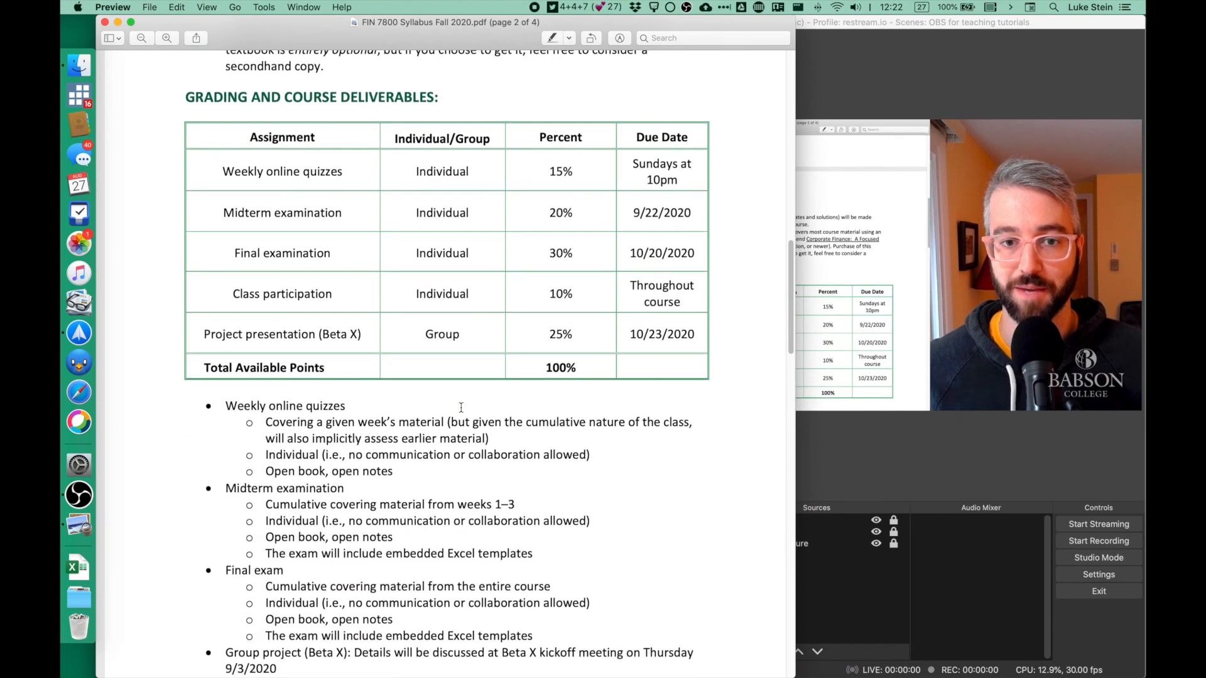
scroll(461, 408, "down", 6)
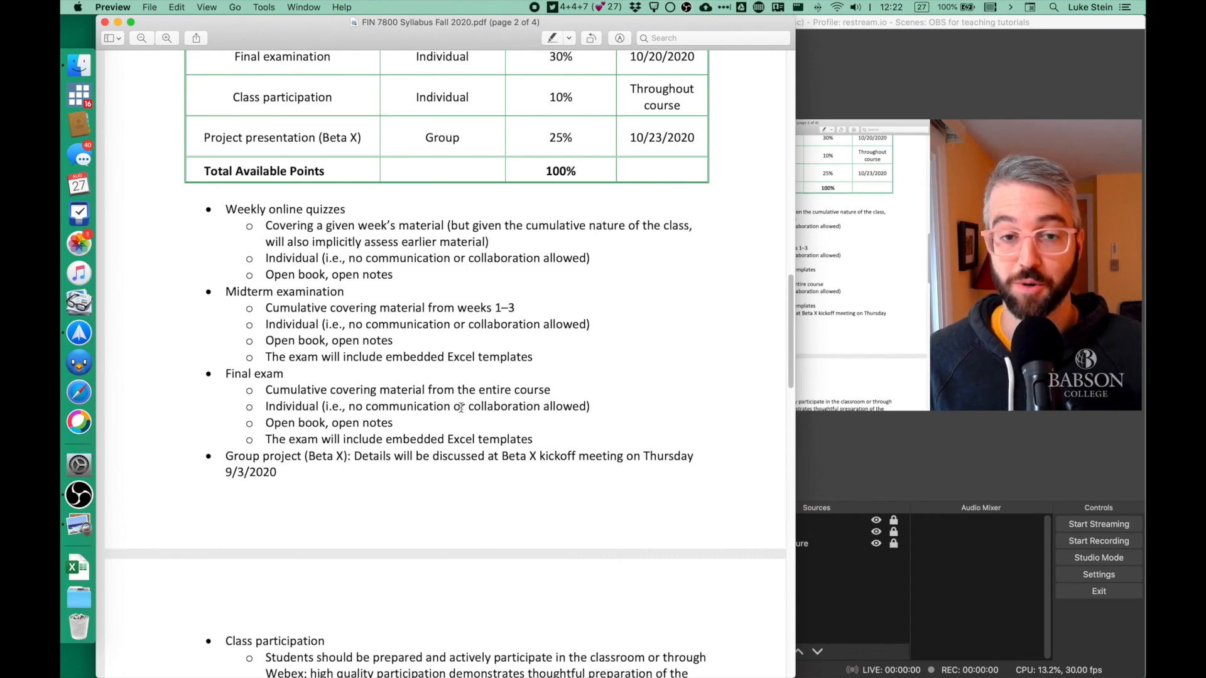
scroll(461, 408, "down", 8)
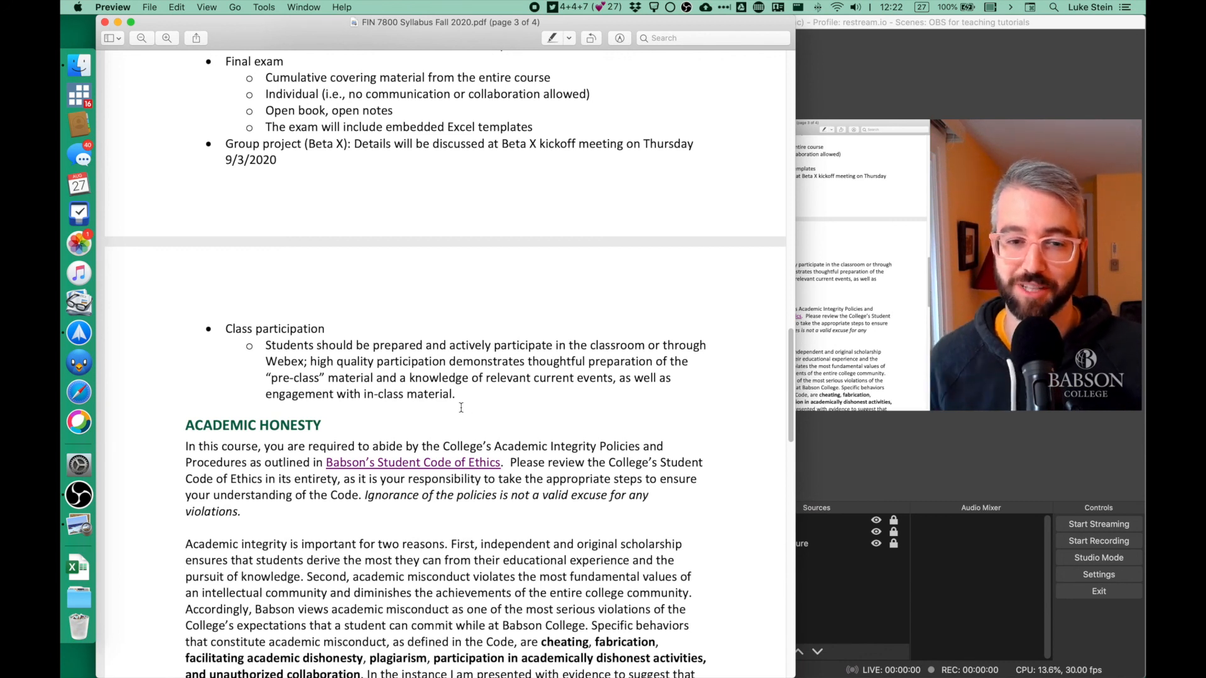
scroll(461, 407, "up", 15)
scroll(461, 408, "up", 10)
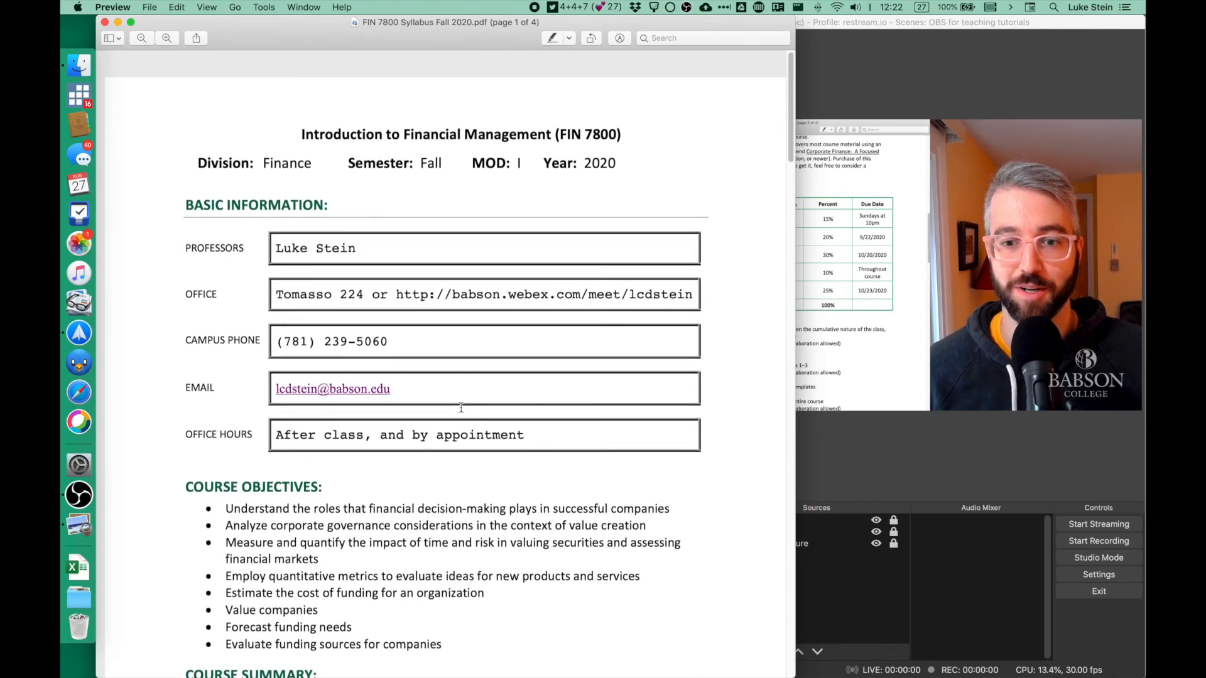